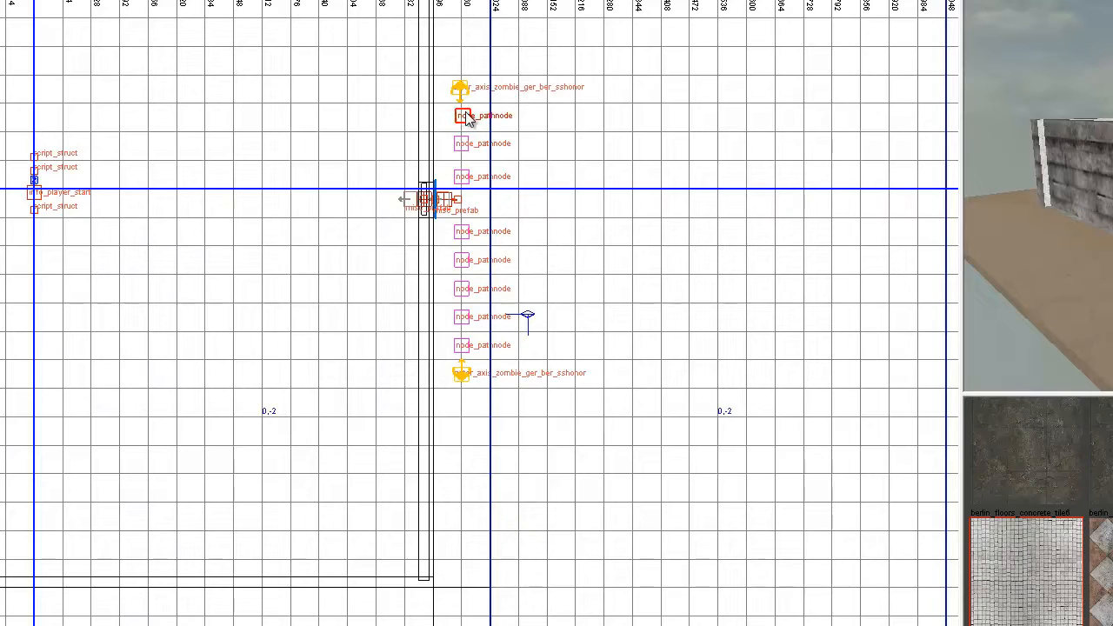
Step: Lay out a row of path nodes inside the room, leading from the window to the player start
key("Escape")
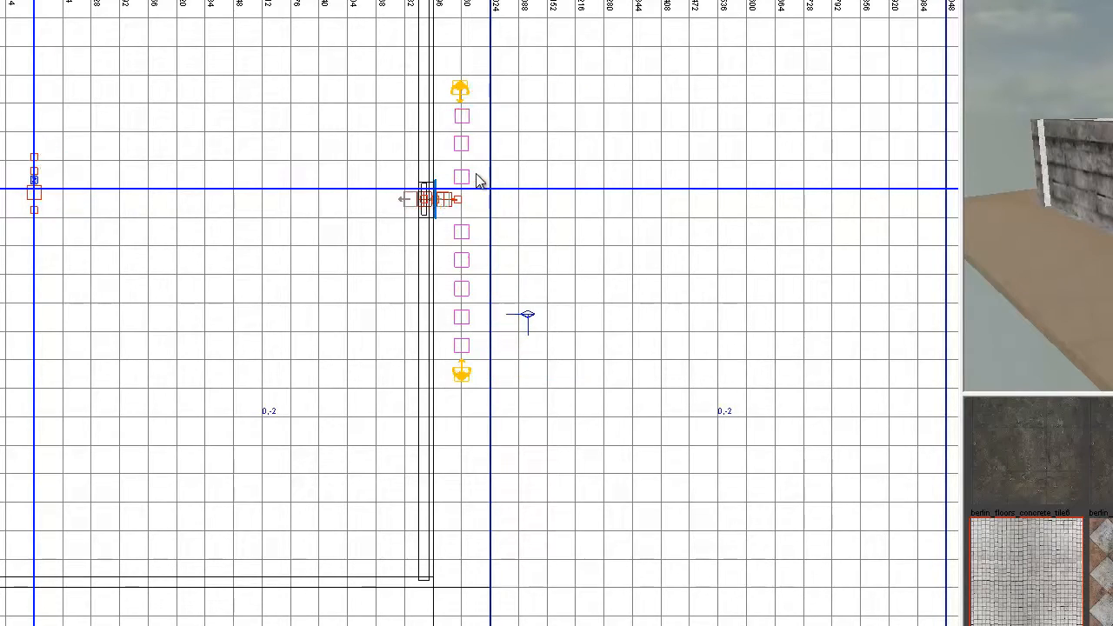
key("Down")
key("Left")
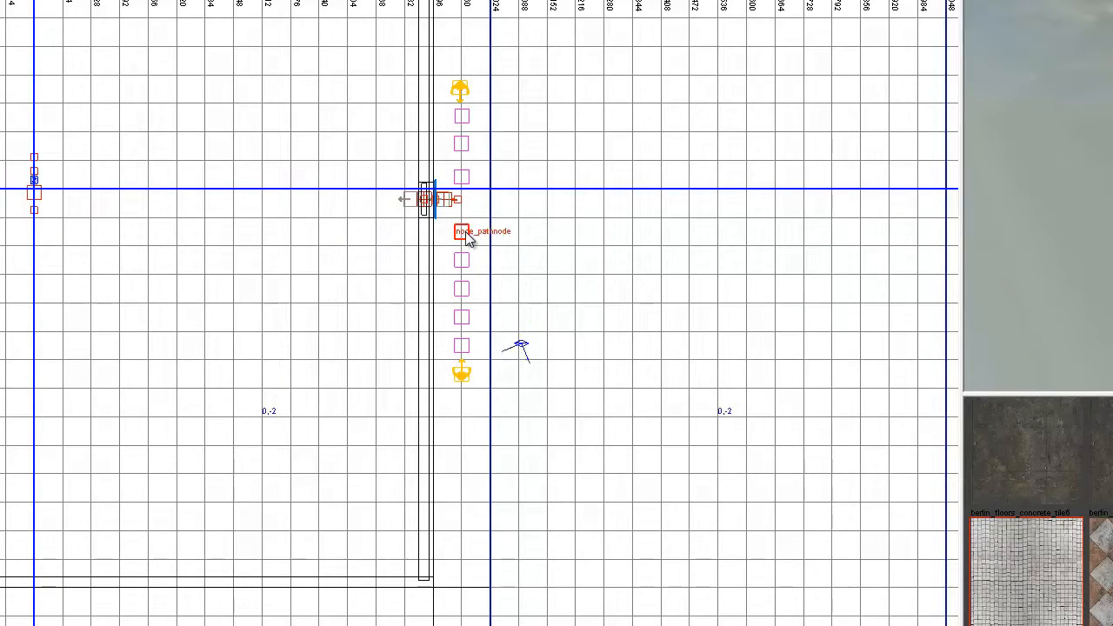
left_click_drag(467, 240, 95, 215)
key("Escape")
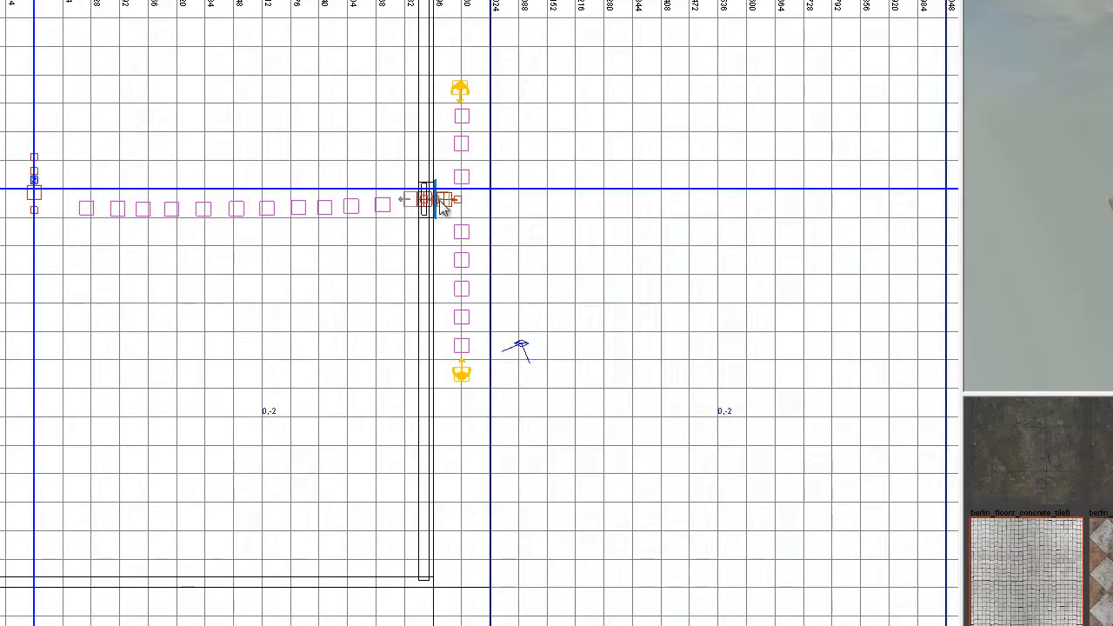
Step: Slim the lower wall brush north of the window by stretching its outer face inward
key("Right")
key("Right")
key("Right")
key("Right")
key("Right")
key("Right")
right_click_drag(914, 220, 881, 218)
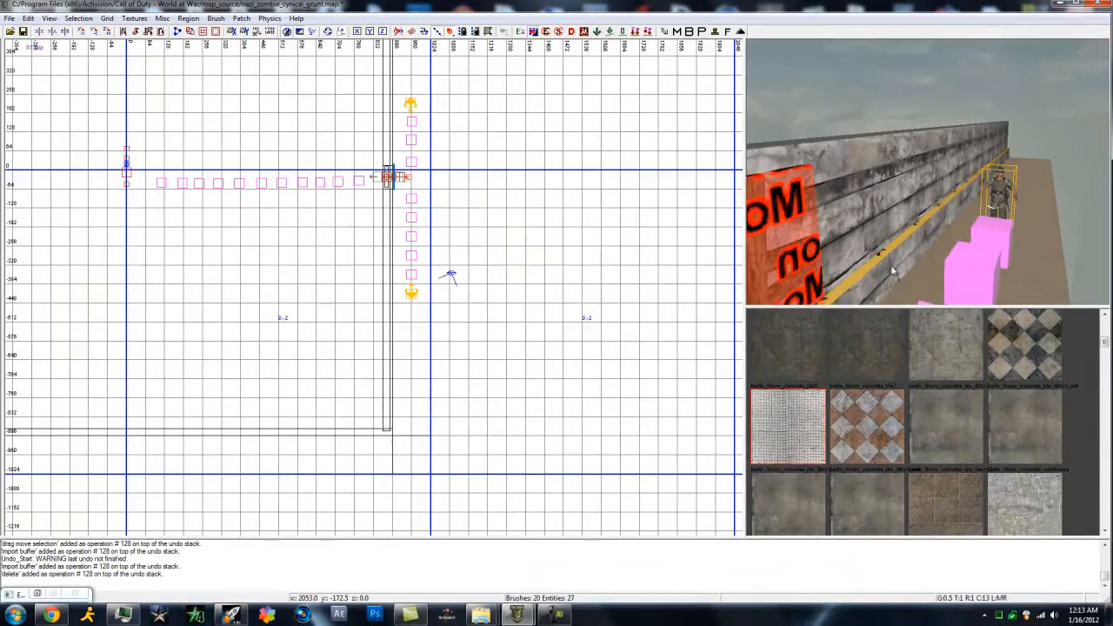
left_click(893, 285, "shift")
left_click_drag(405, 139, 400, 150)
scroll(387, 163, "up", 5)
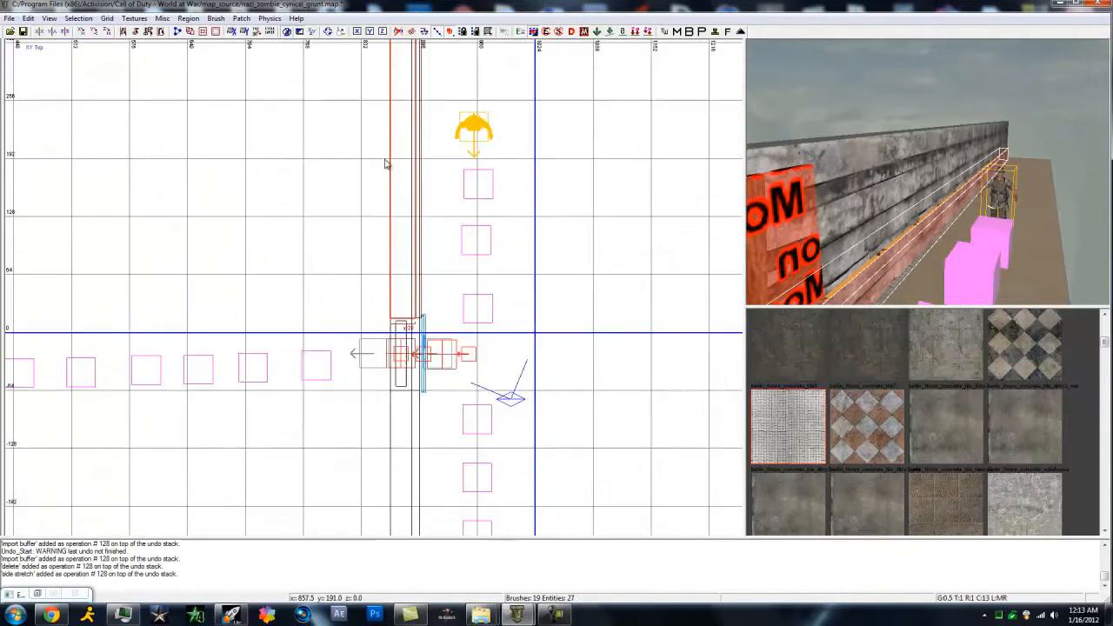
scroll(386, 164, "up", 1)
left_click_drag(483, 261, 479, 256)
key("Escape")
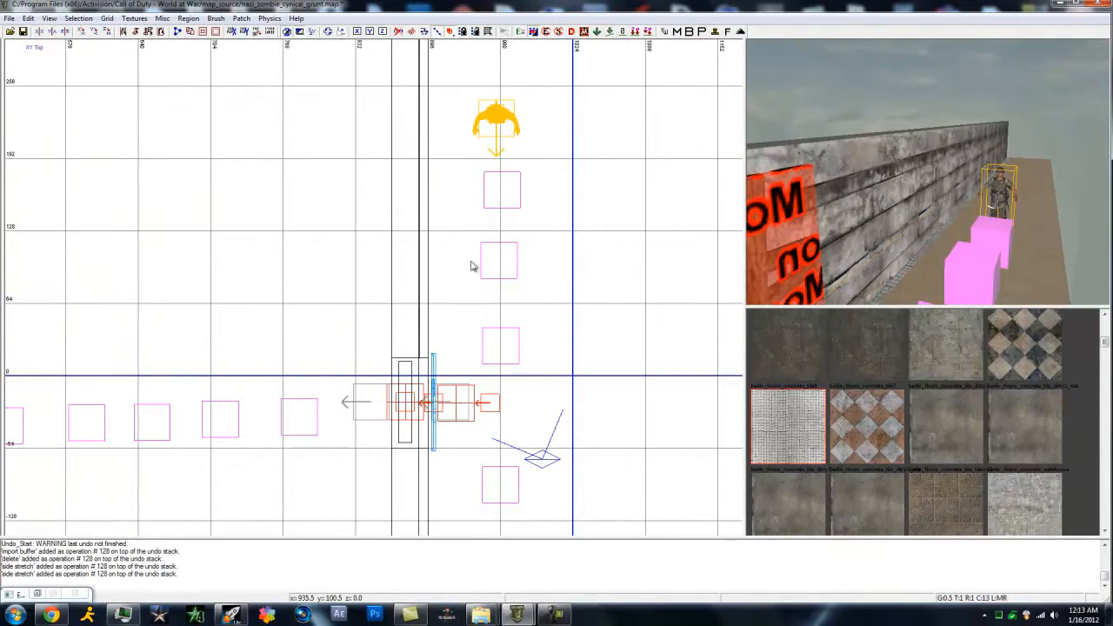
Step: Fine-tune the side of the lower wall brush beside the window with another small stretch
left_click(864, 275, "shift")
left_click_drag(442, 322, 442, 320)
key("Escape")
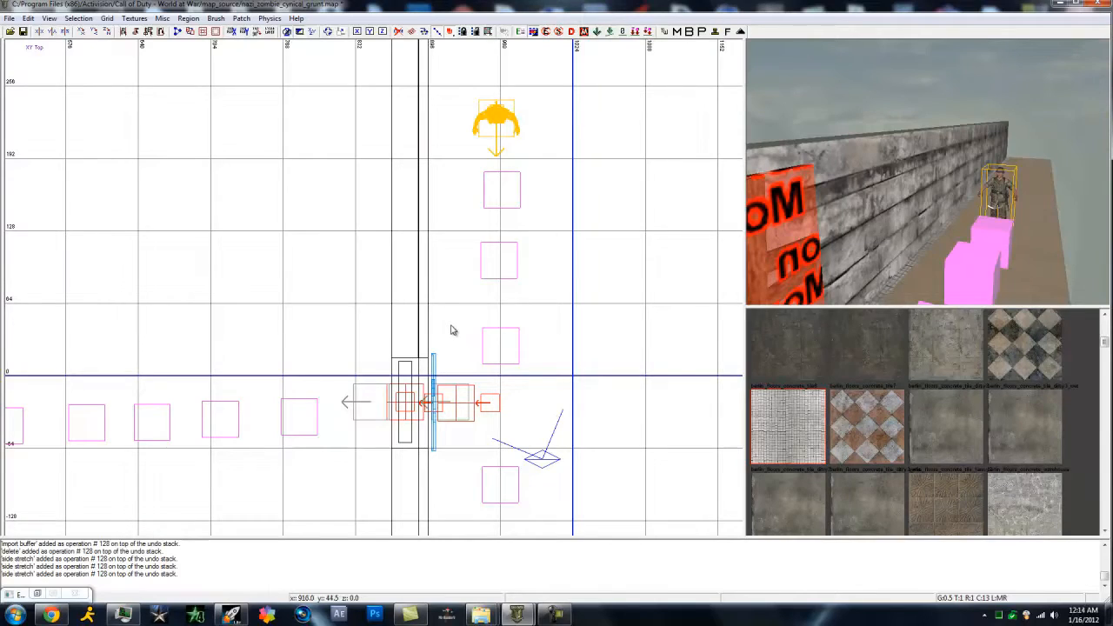
Step: Examine the interior of the room and its concrete wall in the 3D view
key("Left")
key("Left")
key("Up")
key("Up")
key("Up")
key("Up")
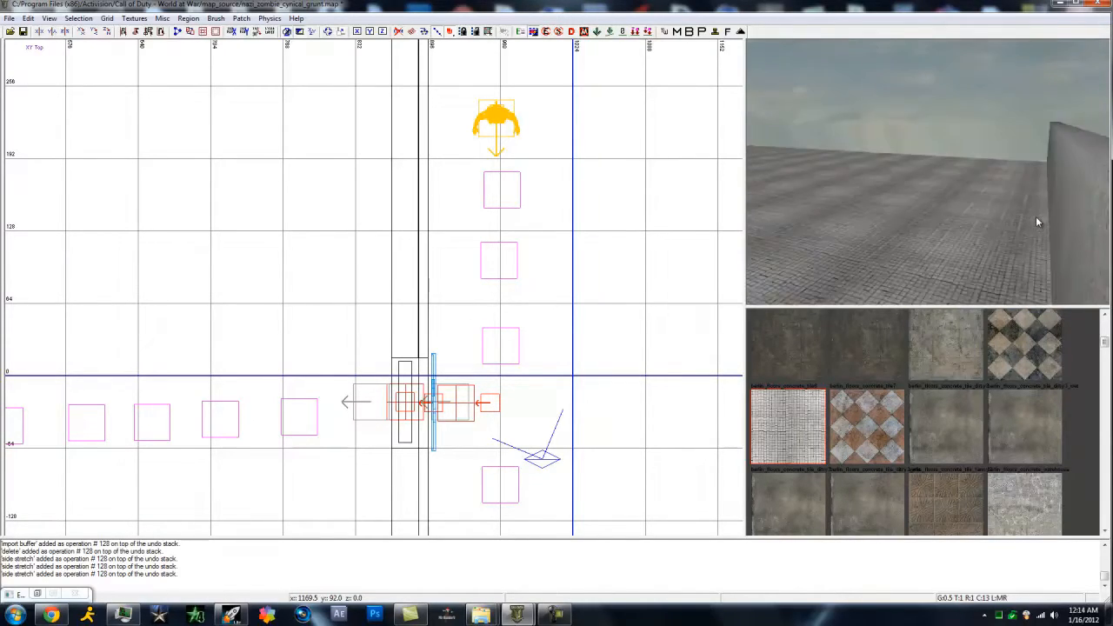
key("Right")
key("Right")
right_click_drag(1021, 219, 888, 199)
right_click_drag(955, 208, 889, 224)
right_click_drag(1044, 198, 776, 215)
mouse_move(873, 241)
right_mouse_down()
mouse_move(1085, 227)
mouse_move(726, 165)
mouse_move(873, 197)
mouse_move(823, 206)
mouse_move(875, 203)
right_mouse_up()
left_click(787, 195, "shift")
key("Escape")
Step: Read the Step 7 (Buyable Guns) section of the zombie mode tutorial in the browser, and return to the map editor
left_click(50, 615)
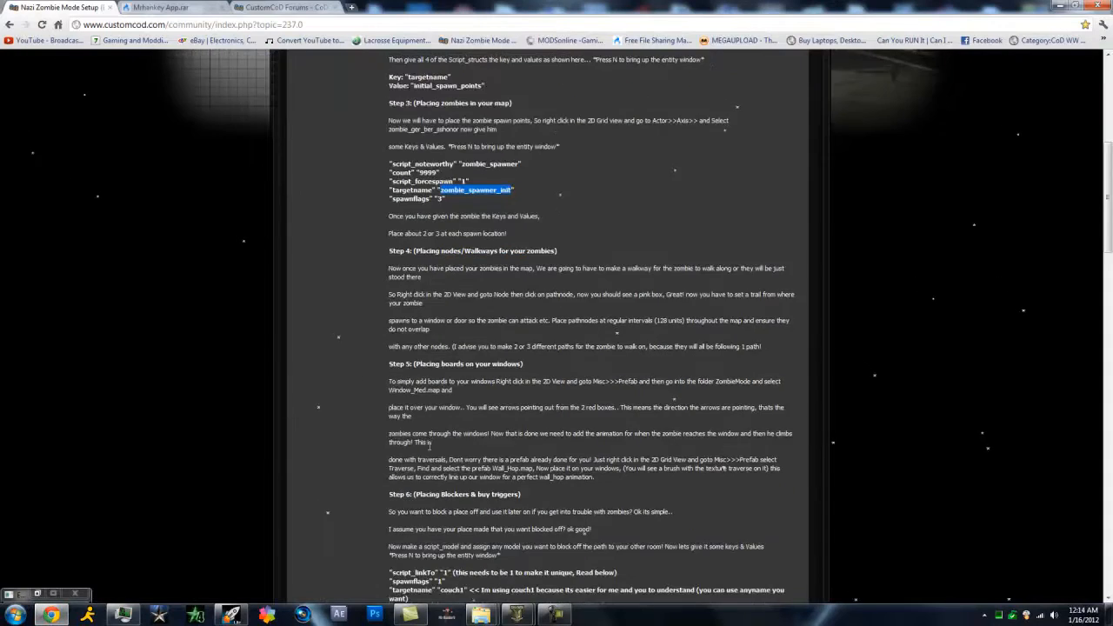
scroll(484, 497, "down", 5)
scroll(467, 488, "down", 10)
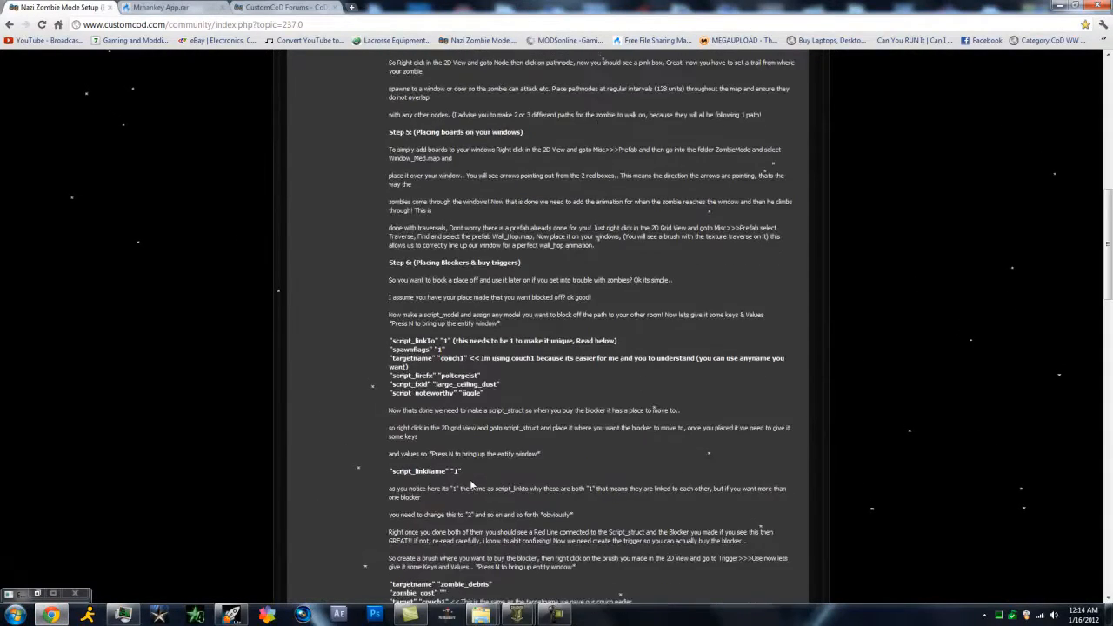
scroll(480, 479, "down", 3)
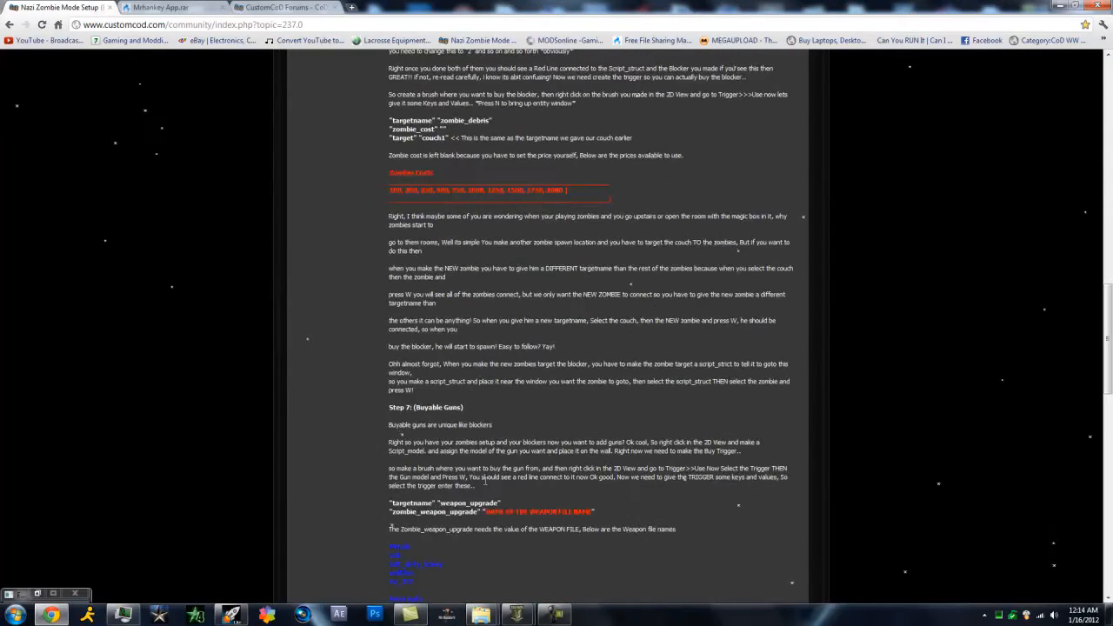
scroll(457, 520, "down", 2)
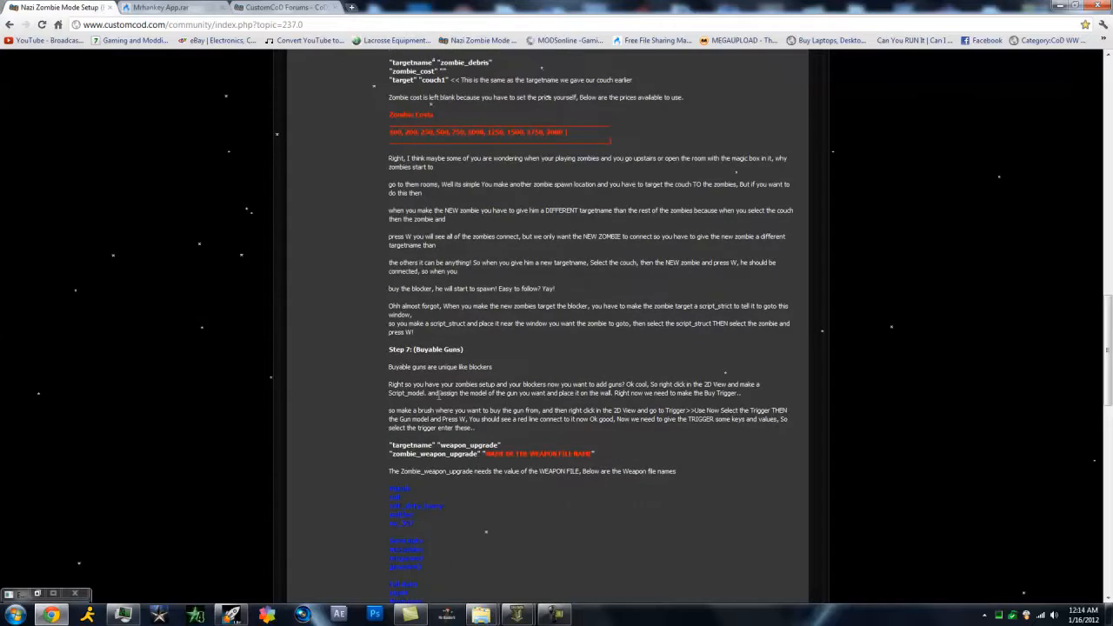
left_click(1055, 5)
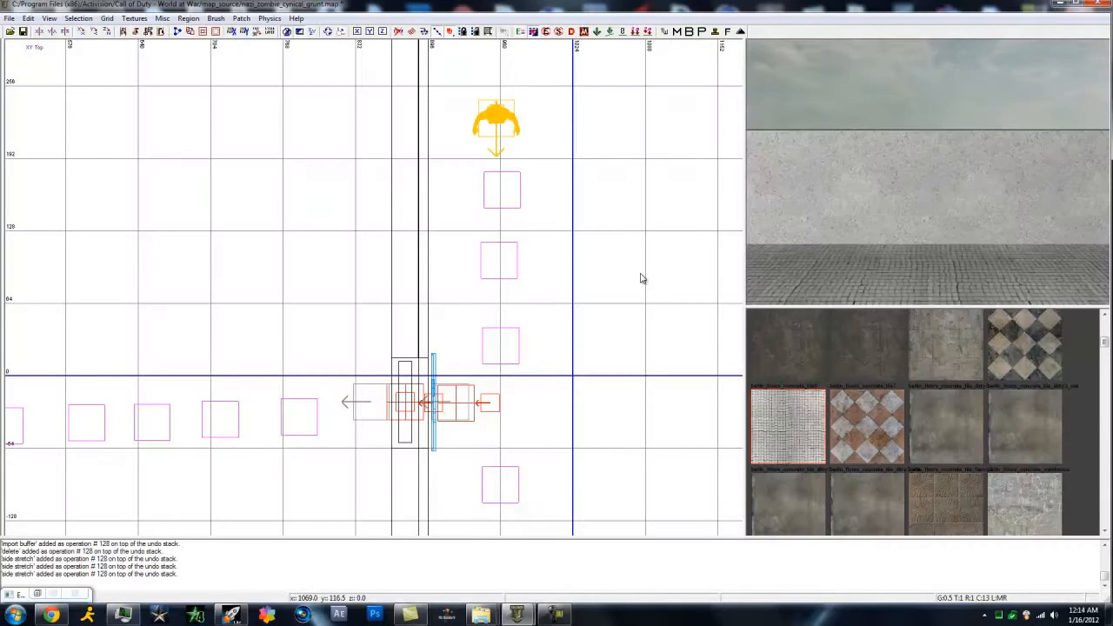
Step: Add a trigger_use entity in the top view, inside the wall just north of the window
scroll(343, 278, "down", 2)
right_click(351, 302)
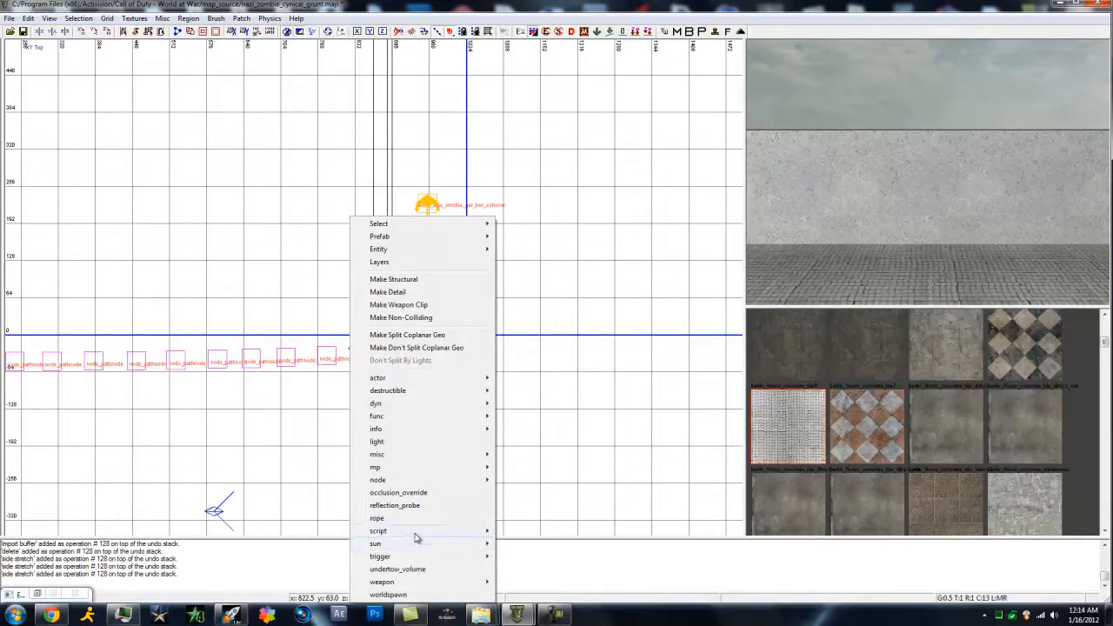
mouse_move(418, 537)
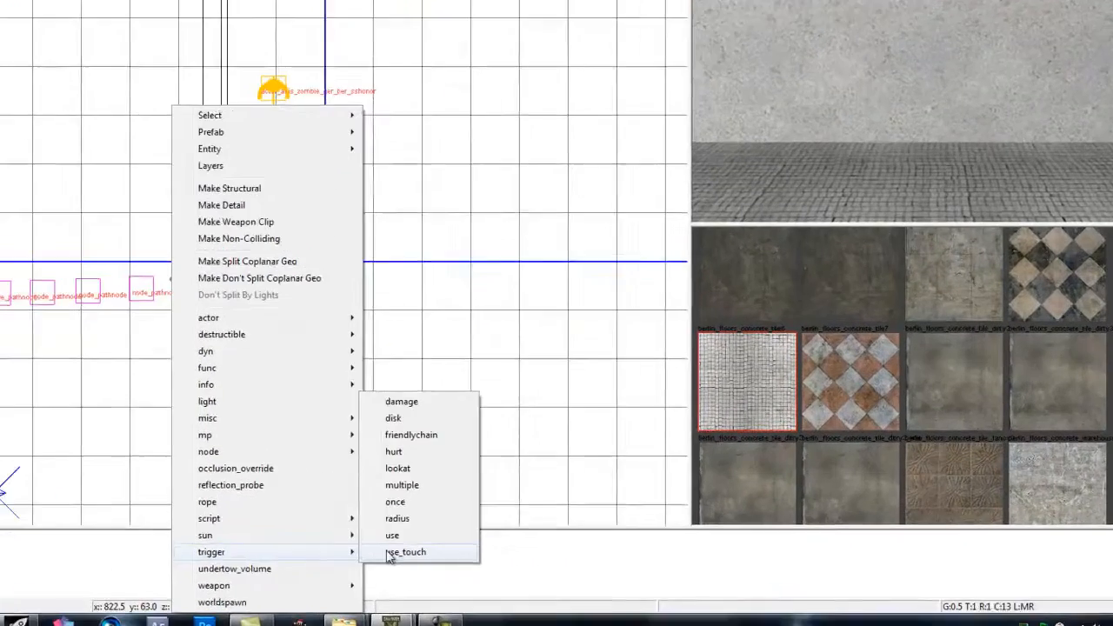
left_click(405, 553)
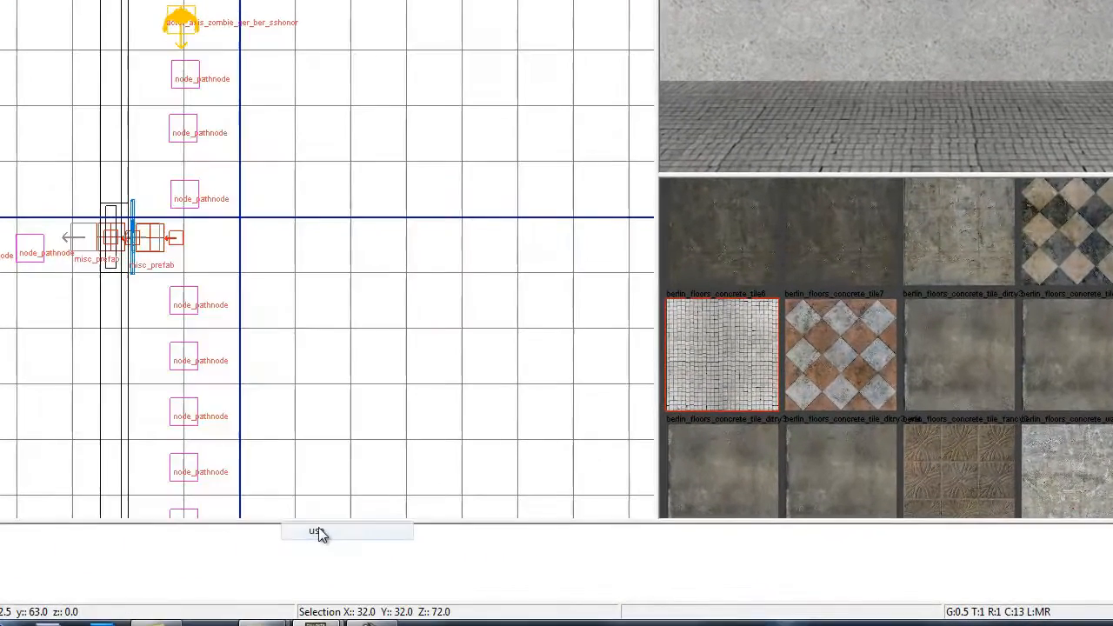
Step: Move the use trigger south of the window and reshape it to about 18 by 95 units
key("Right")
key("Right")
key("Right")
key("Right")
key("Right")
key("Right")
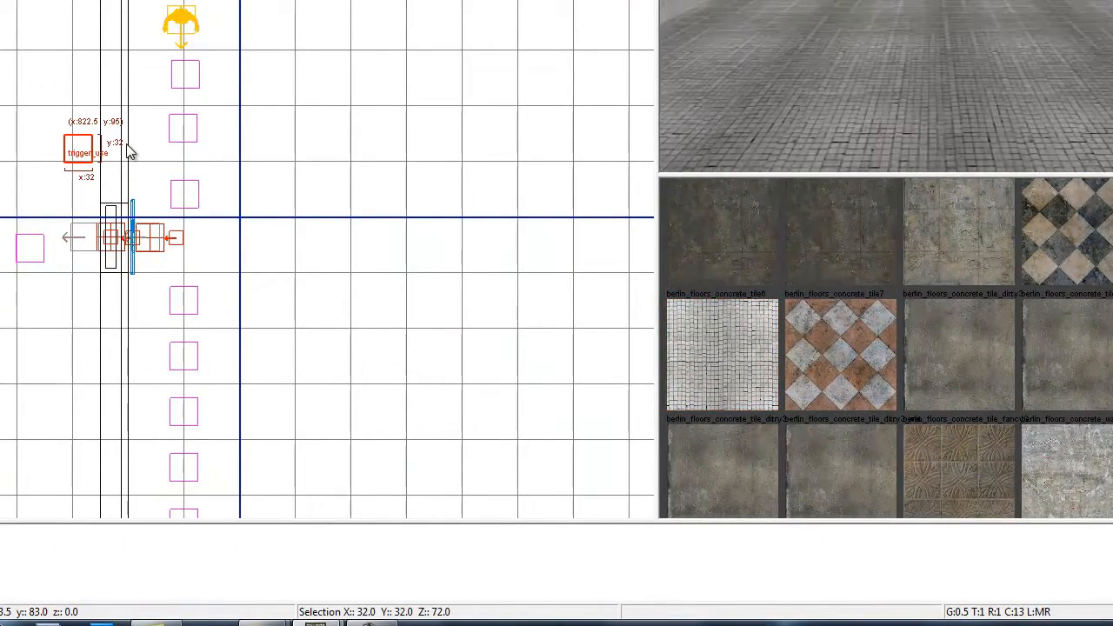
key("Right")
key("Right")
key("Right")
key("Right")
key("Up")
key("Up")
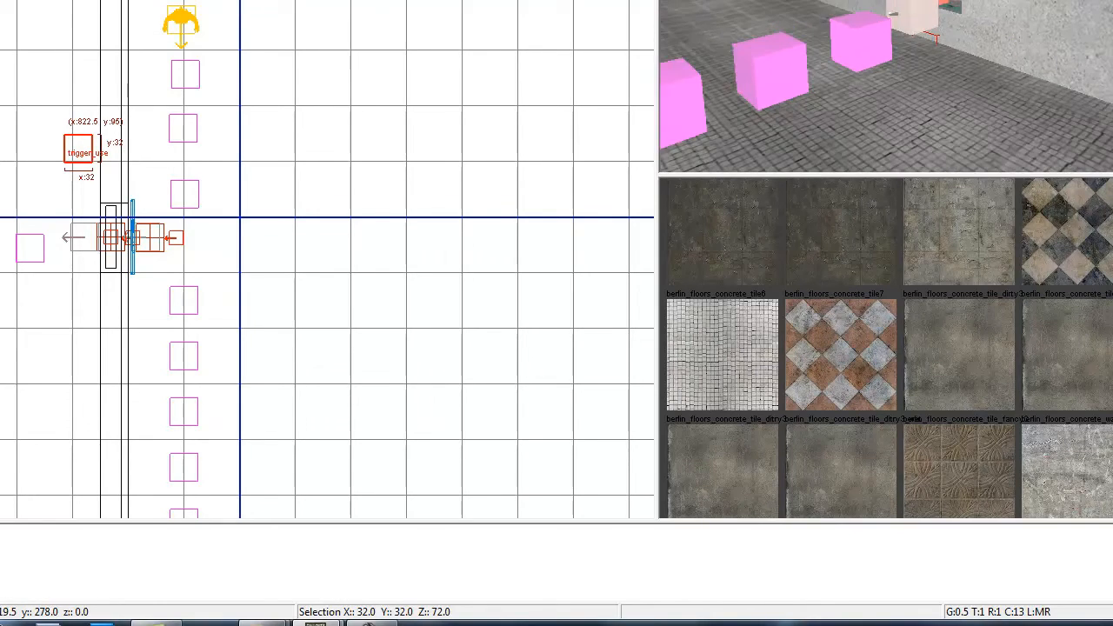
left_click_drag(84, 154, 89, 419)
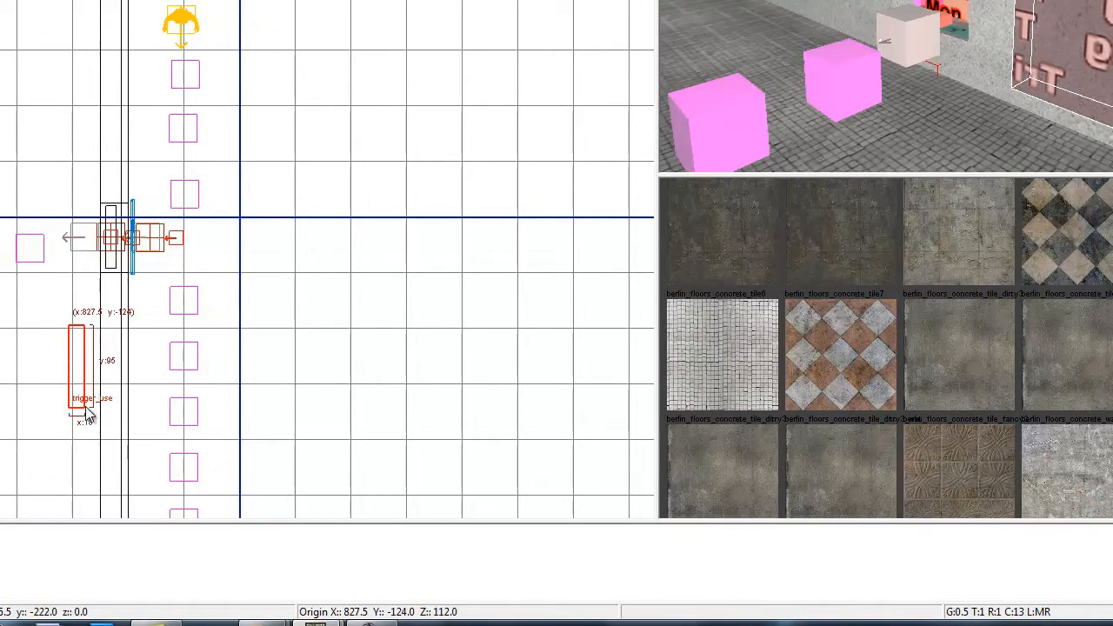
Step: Stretch both ends of the use trigger to a length of about 113 units
left_click_drag(76, 302, 77, 300)
key("Right")
key("Down")
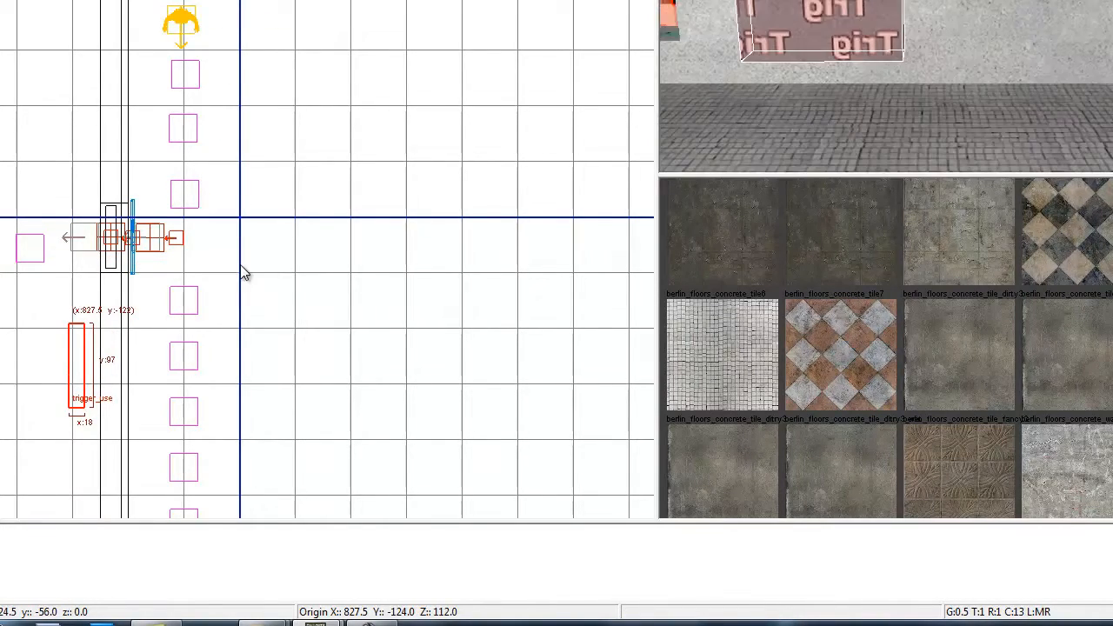
left_click_drag(83, 428, 81, 435)
left_click_drag(78, 300, 78, 297)
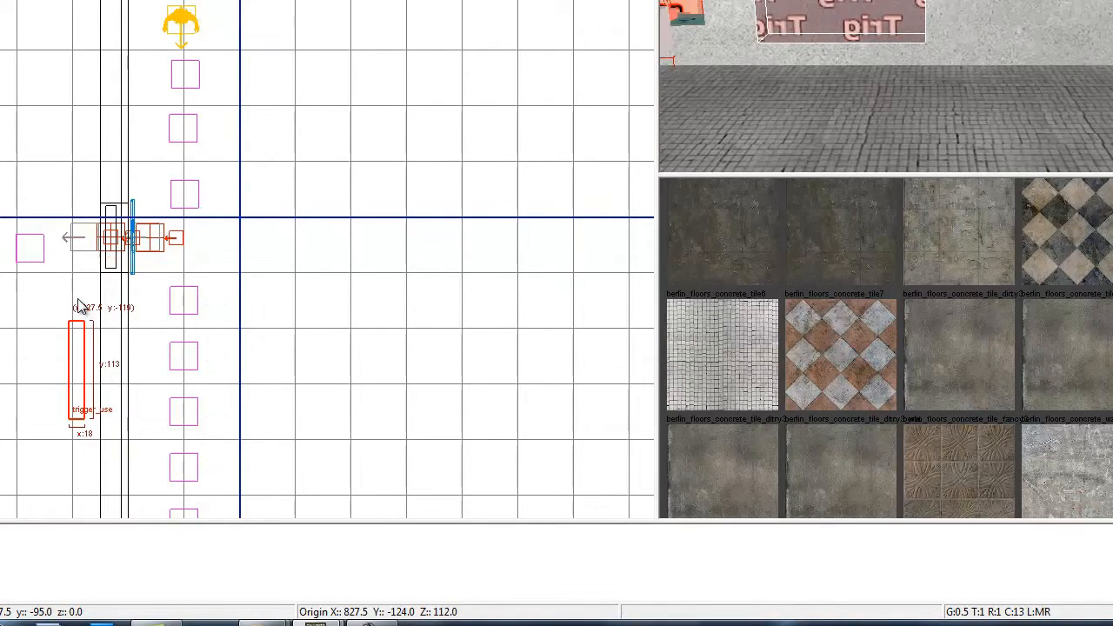
Step: Move the use trigger against the inner face of the wall and shift it farther south along it
key("Left")
key("Up")
key("Up")
left_click_drag(82, 377, 103, 378)
key("Escape")
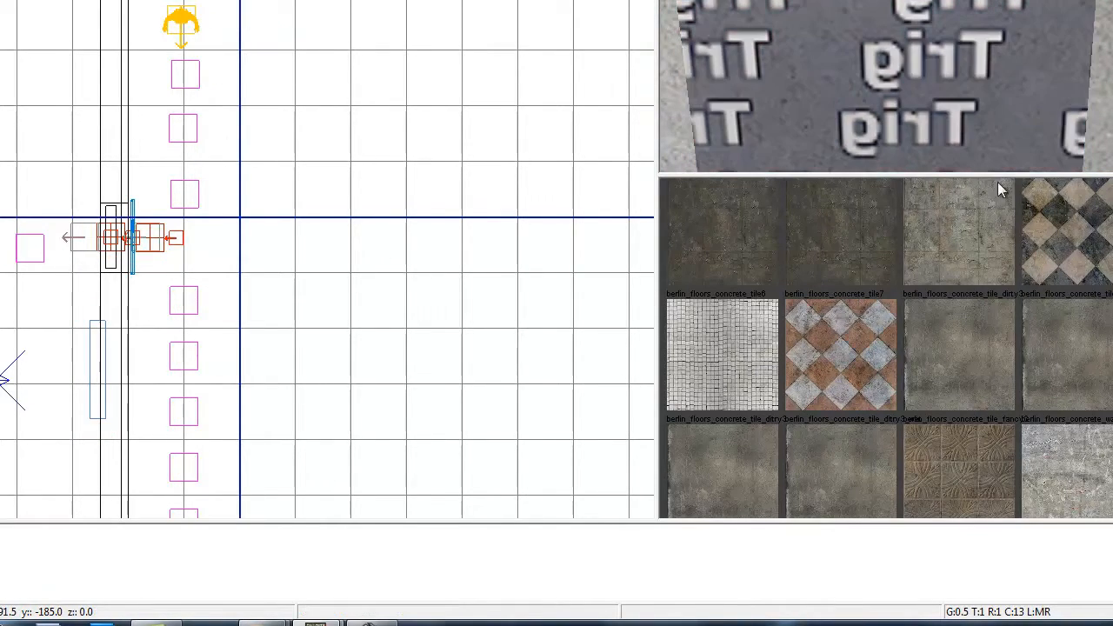
left_click(900, 73, "shift")
left_click_drag(900, 73, 1019, 83)
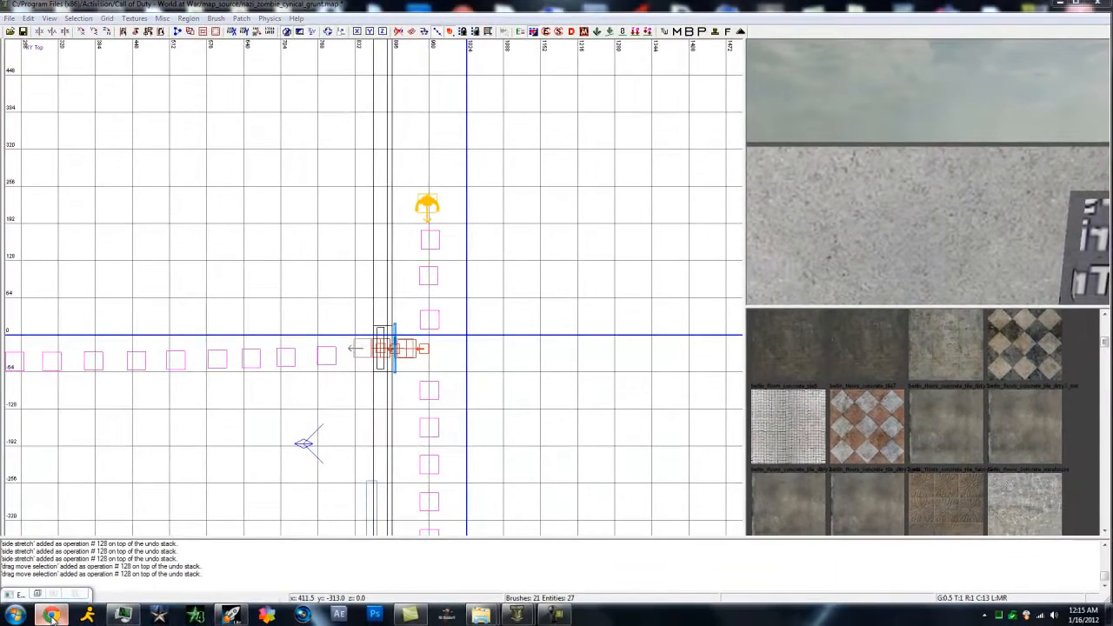
Step: Recheck the buyable gun trigger instructions in the browser tutorial and return to the map editor
left_click(52, 617)
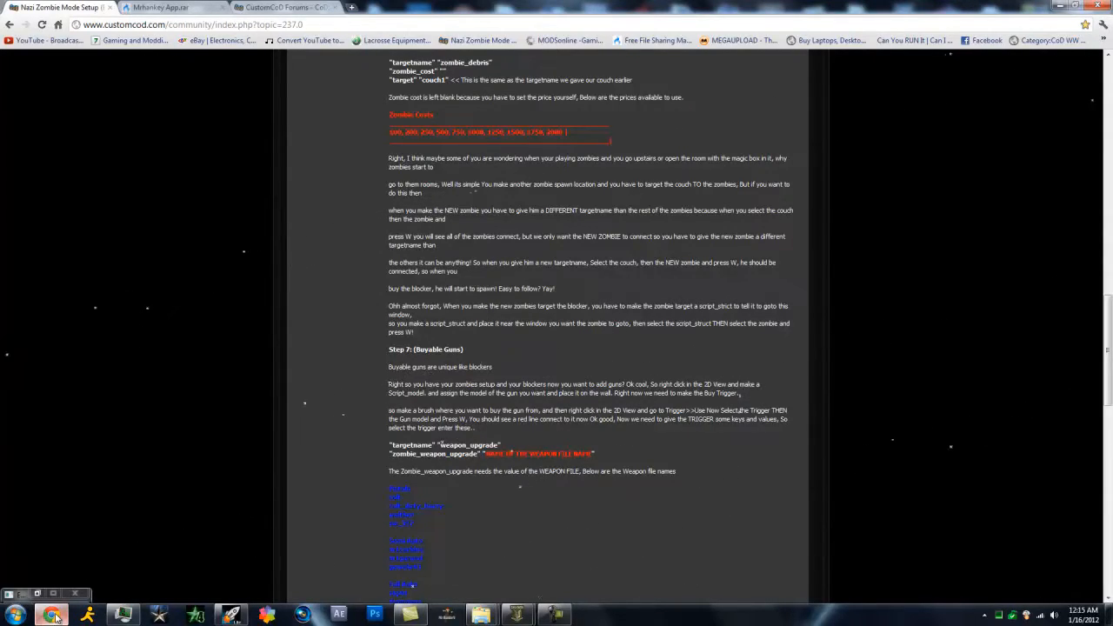
left_click(53, 616)
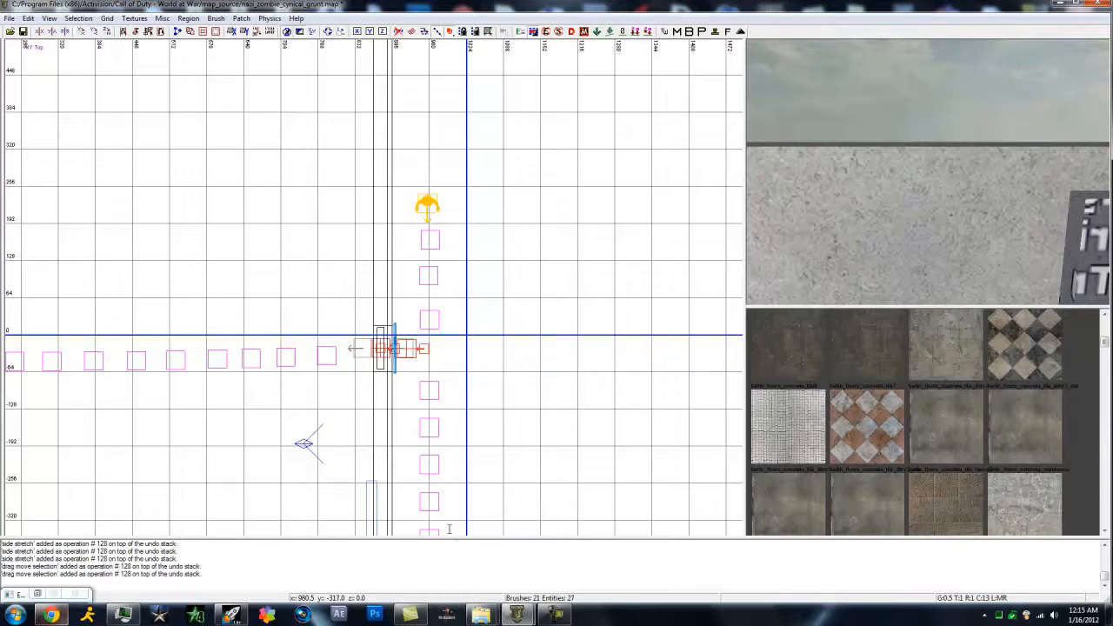
Step: Show the textures of all usages and pick out the lightgrid_volume texture
left_click(133, 19)
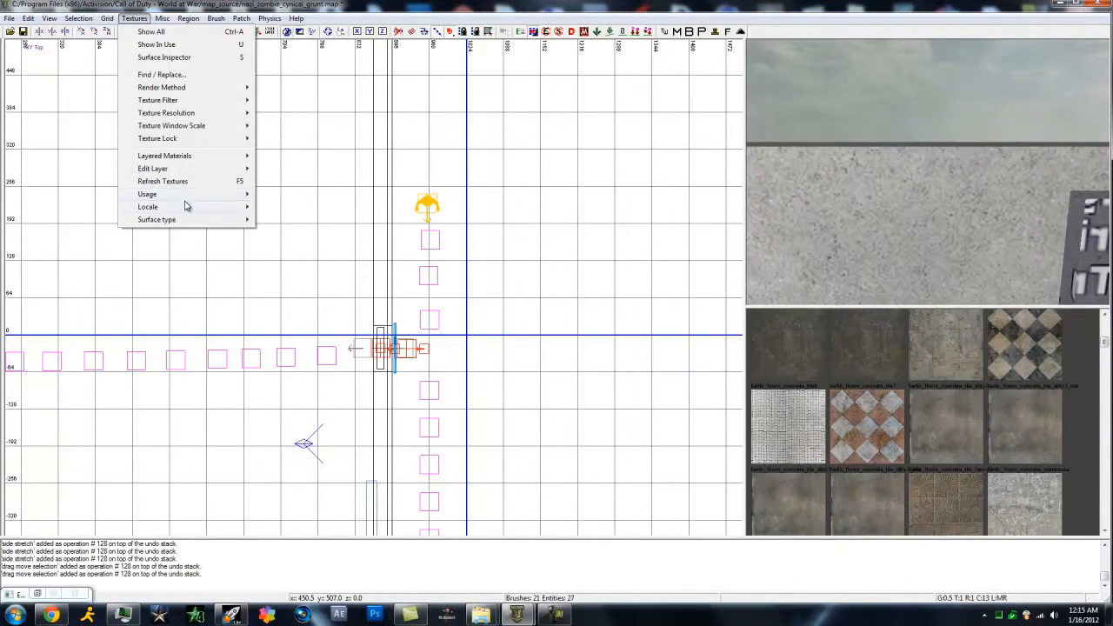
mouse_move(197, 198)
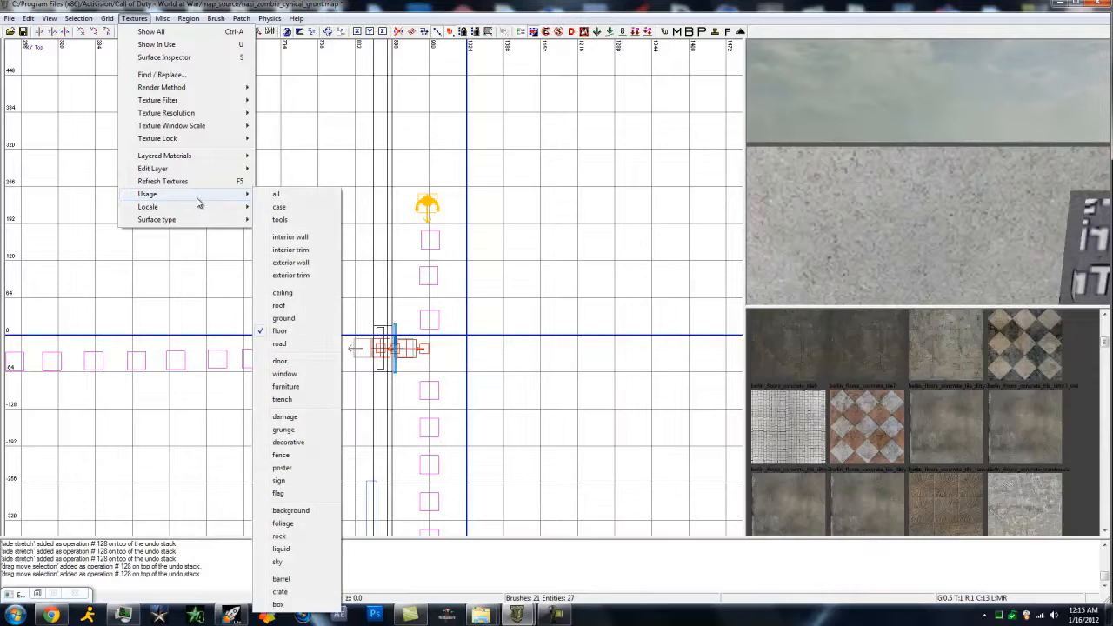
left_click(289, 198)
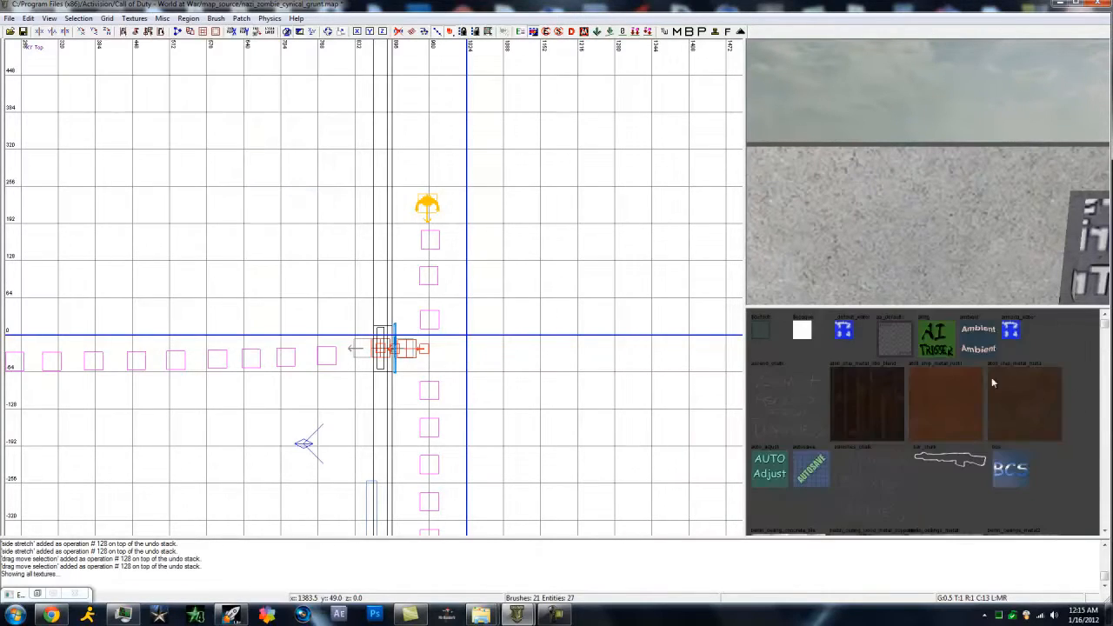
scroll(977, 390, "down", 15)
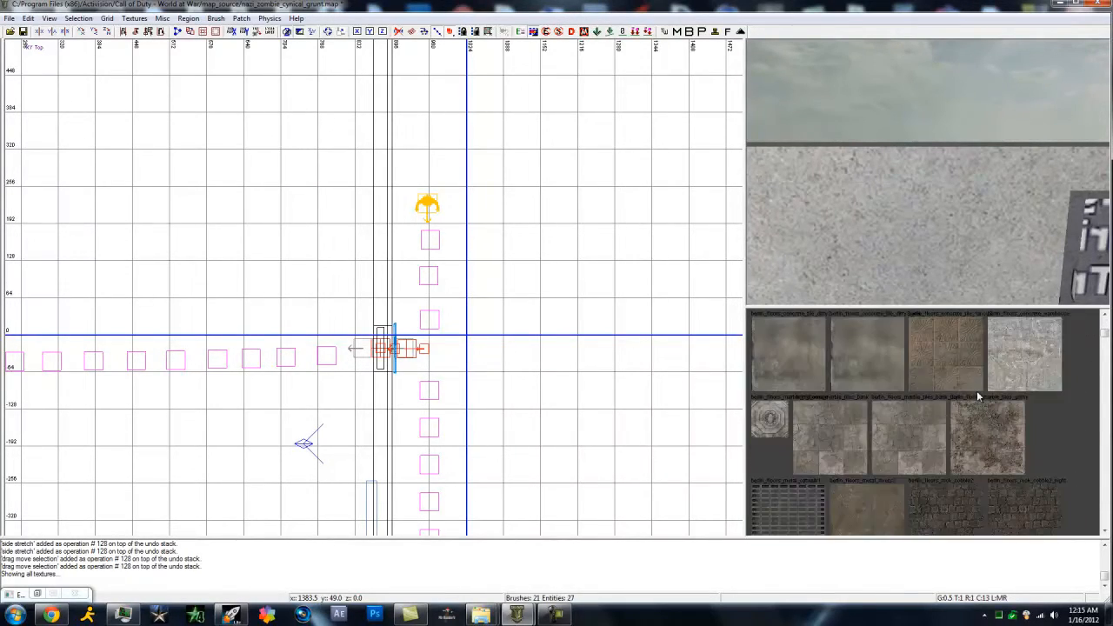
scroll(982, 388, "down", 15)
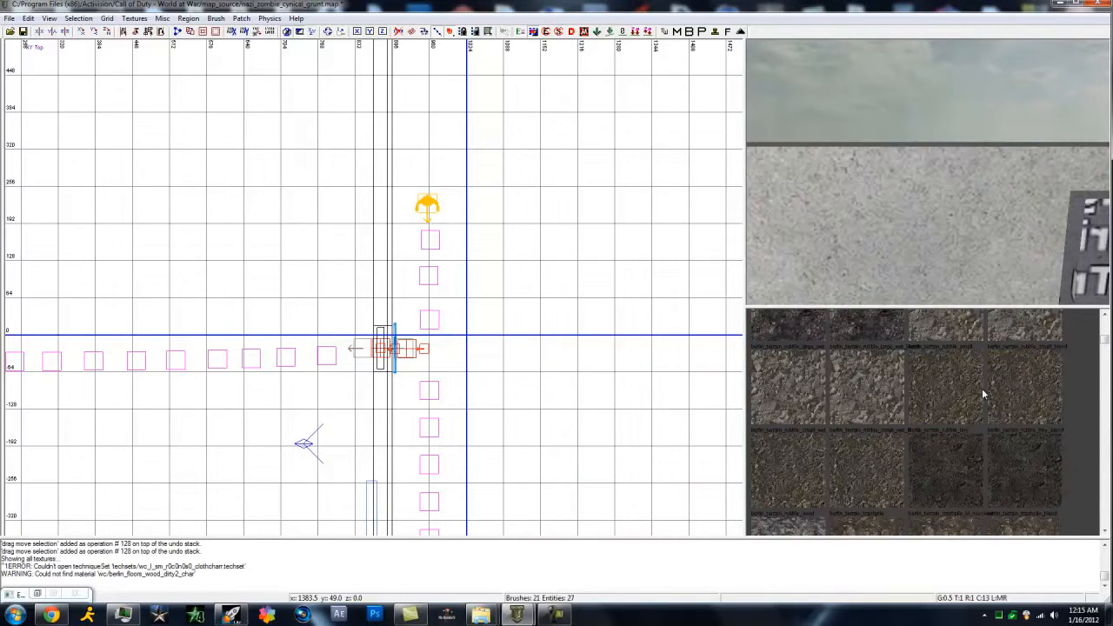
scroll(994, 386, "down", 15)
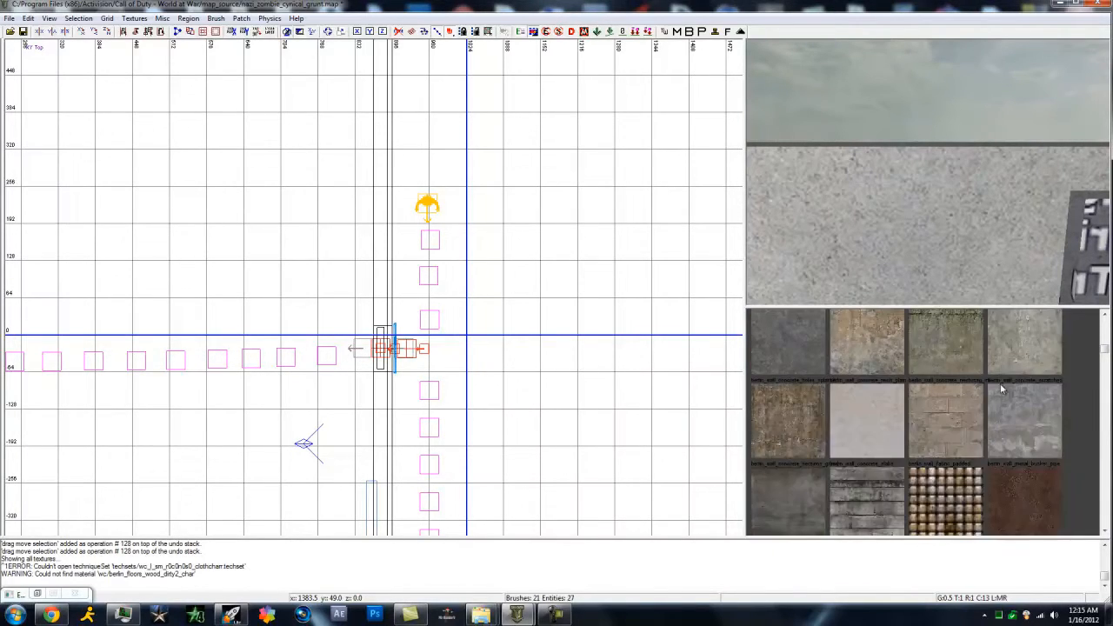
scroll(998, 393, "down", 15)
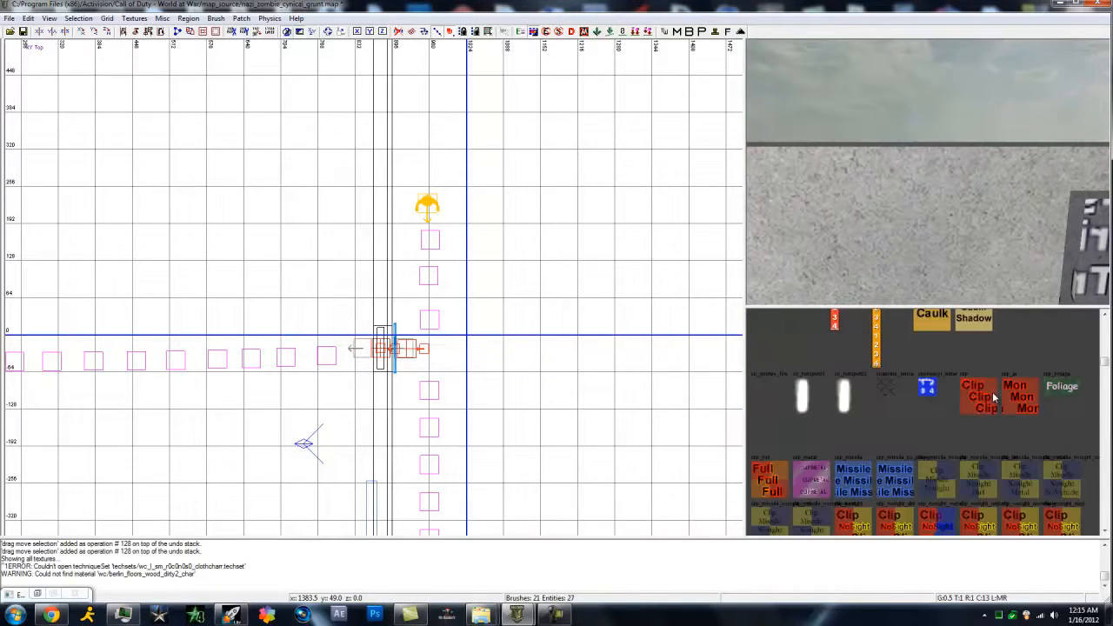
scroll(992, 392, "down", 15)
scroll(990, 393, "down", 15)
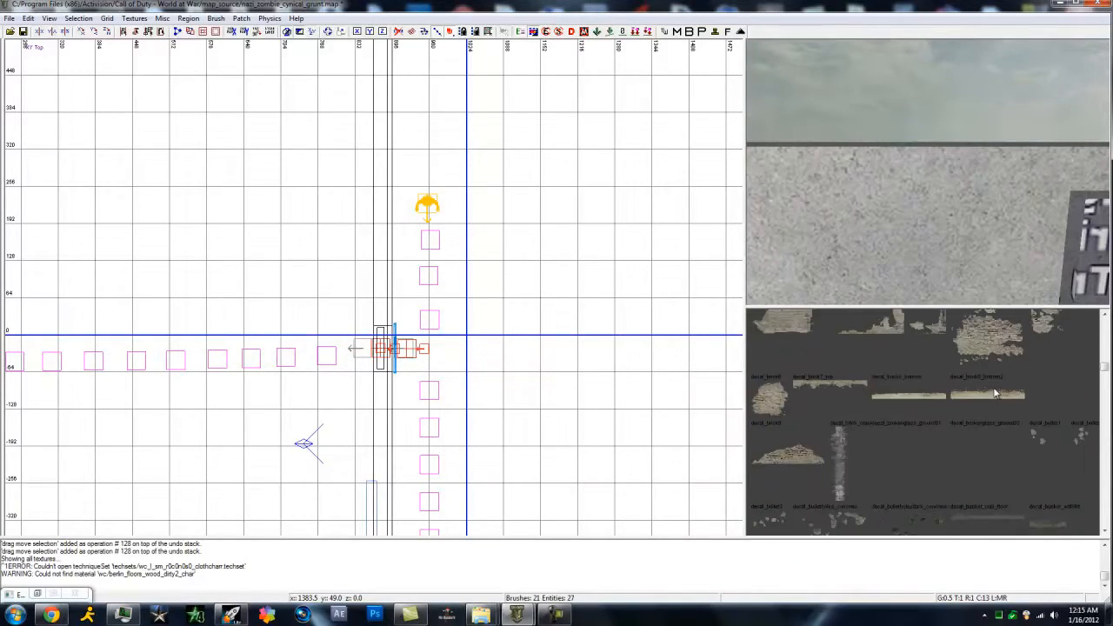
scroll(994, 383, "down", 15)
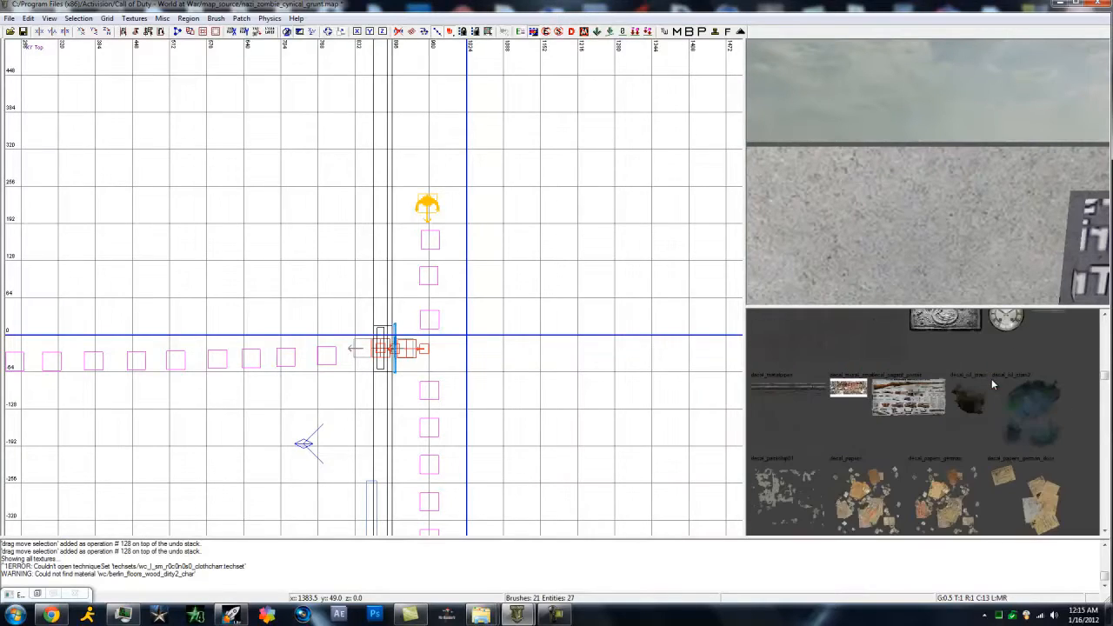
scroll(988, 379, "down", 15)
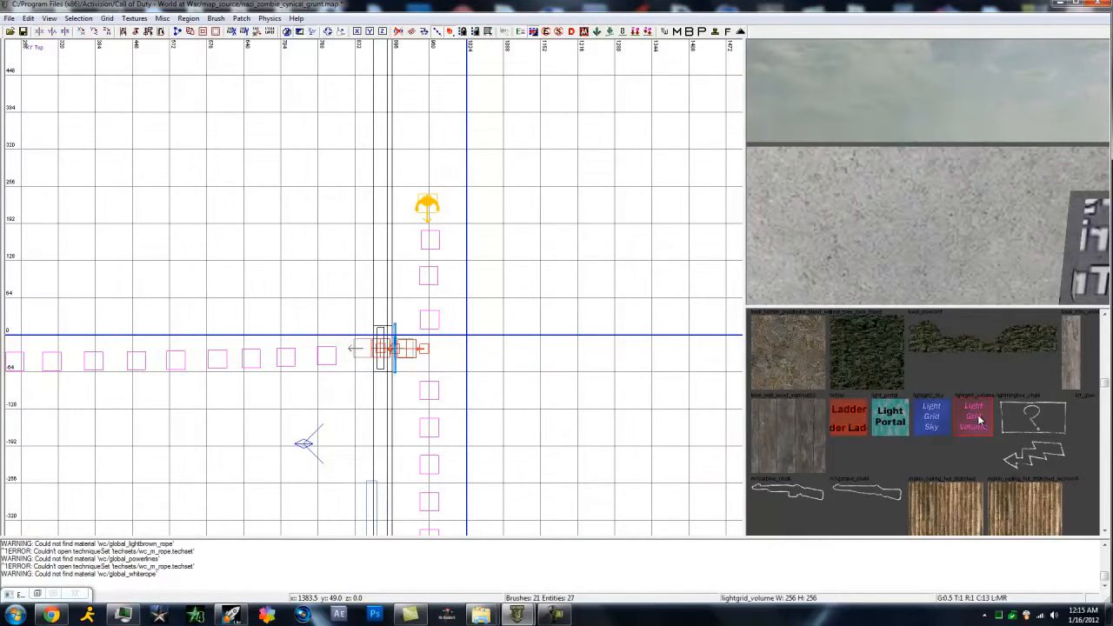
Step: Draw a lightgrid_volume brush that encloses the whole map outline in the top view, including the zombie spawners outside the wall
mouse_move(908, 204)
right_mouse_down()
mouse_move(936, 192)
mouse_move(931, 238)
mouse_move(982, 355)
mouse_move(864, 243)
mouse_move(866, 228)
mouse_move(920, 226)
mouse_move(911, 217)
right_mouse_up()
key("Up")
key("Up")
key("Up")
key("Up")
key("Up")
key("Down")
key("Down")
key("Down")
key("Down")
key("Down")
key("Down")
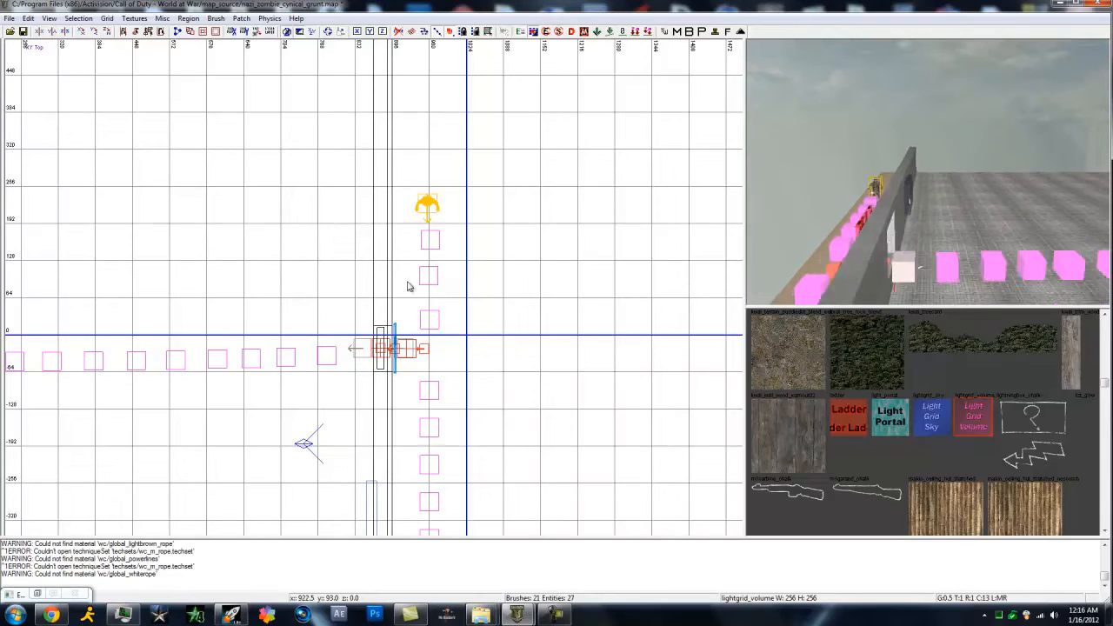
scroll(510, 261, "down", 6)
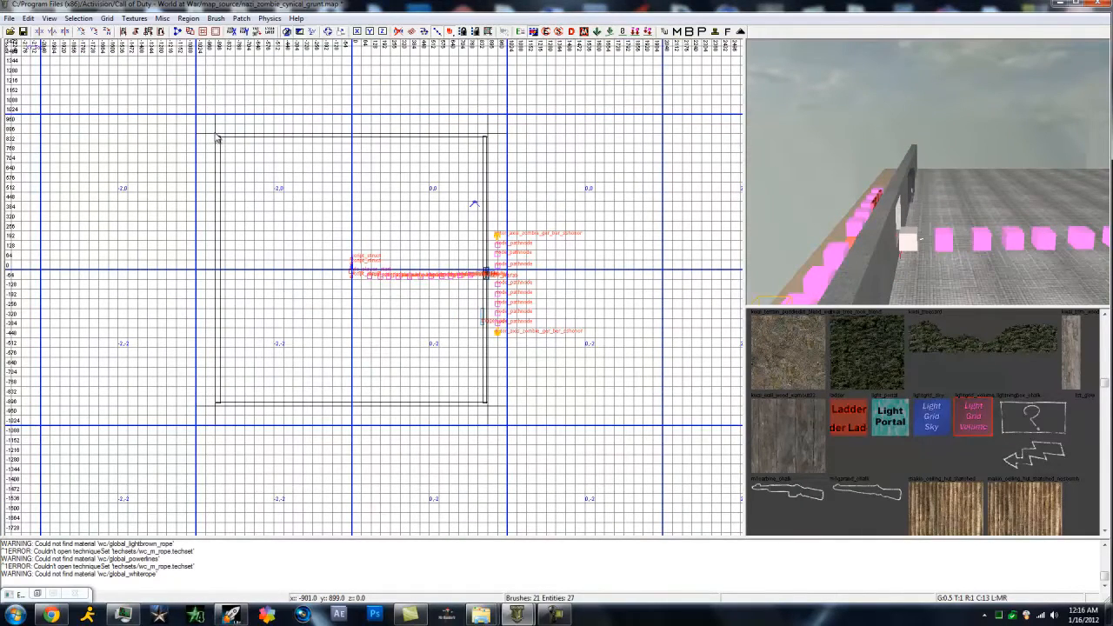
mouse_move(198, 118)
left_mouse_down()
mouse_move(284, 179)
mouse_move(517, 451)
mouse_move(515, 433)
left_mouse_up()
left_click_drag(145, 340, 140, 338)
Step: Stretch the light grid volume vertically so it extends above the walls and below the floor, then deselect it
key("ctrl+Tab")
left_click_drag(378, 232, 378, 227)
left_click_drag(375, 325, 377, 340)
key("Escape")
Step: Face the use trigger wall in the 3D view and pick the nodraw_decal texture
key("Right")
key("Right")
key("Right")
key("Right")
key("Right")
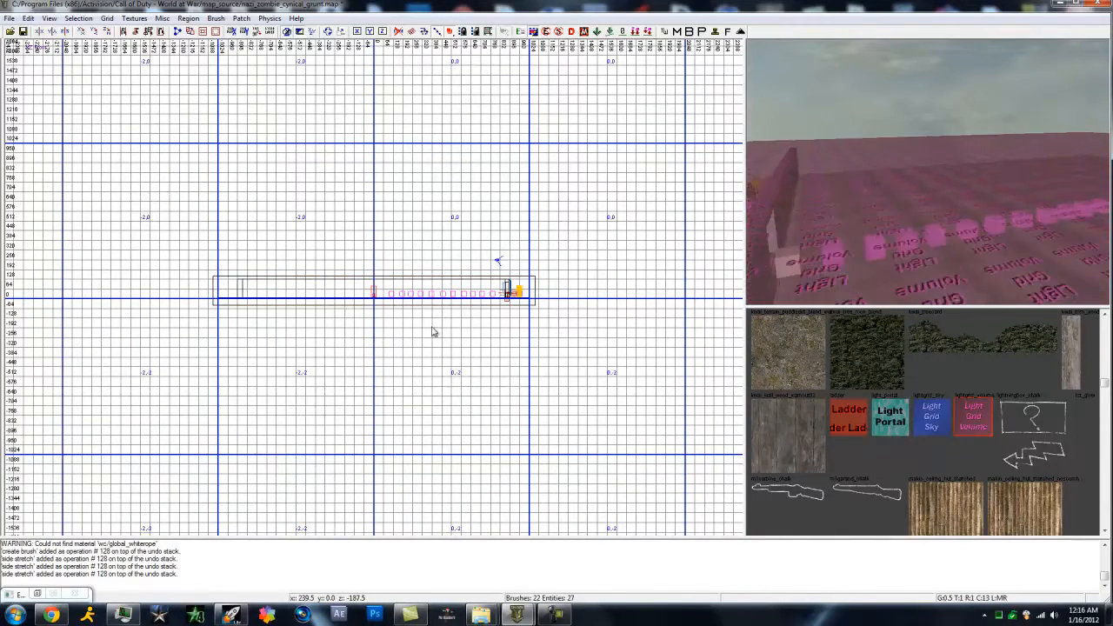
mouse_move(956, 198)
right_mouse_down()
mouse_move(958, 184)
mouse_move(1006, 249)
mouse_move(970, 192)
mouse_move(903, 133)
right_mouse_up()
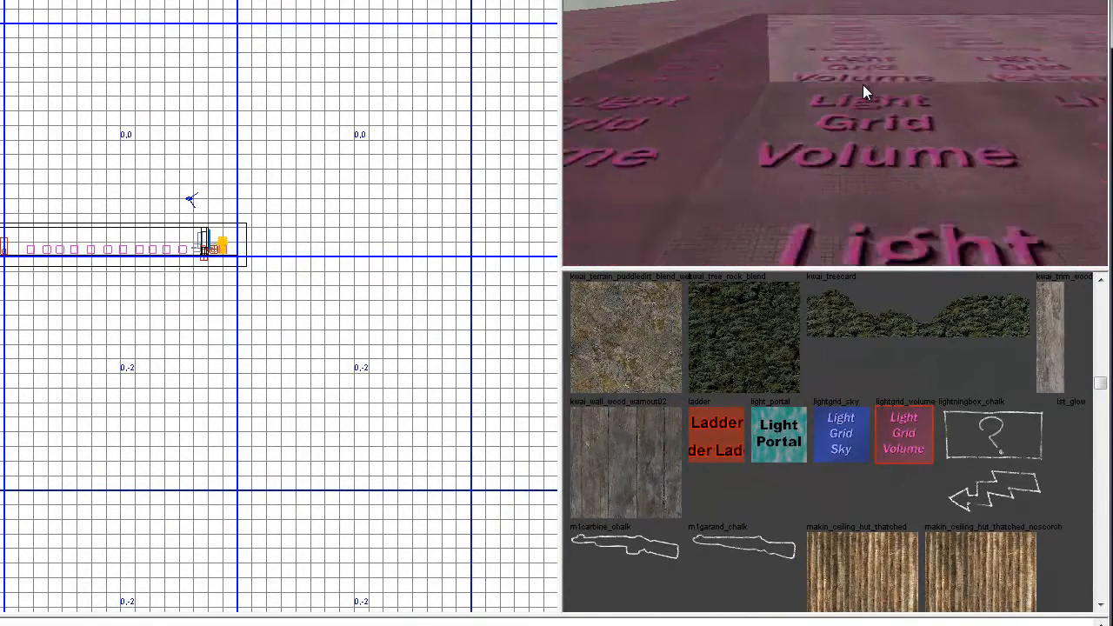
mouse_move(863, 85)
right_mouse_down()
mouse_move(835, 82)
mouse_move(843, 85)
right_mouse_up()
key("Up")
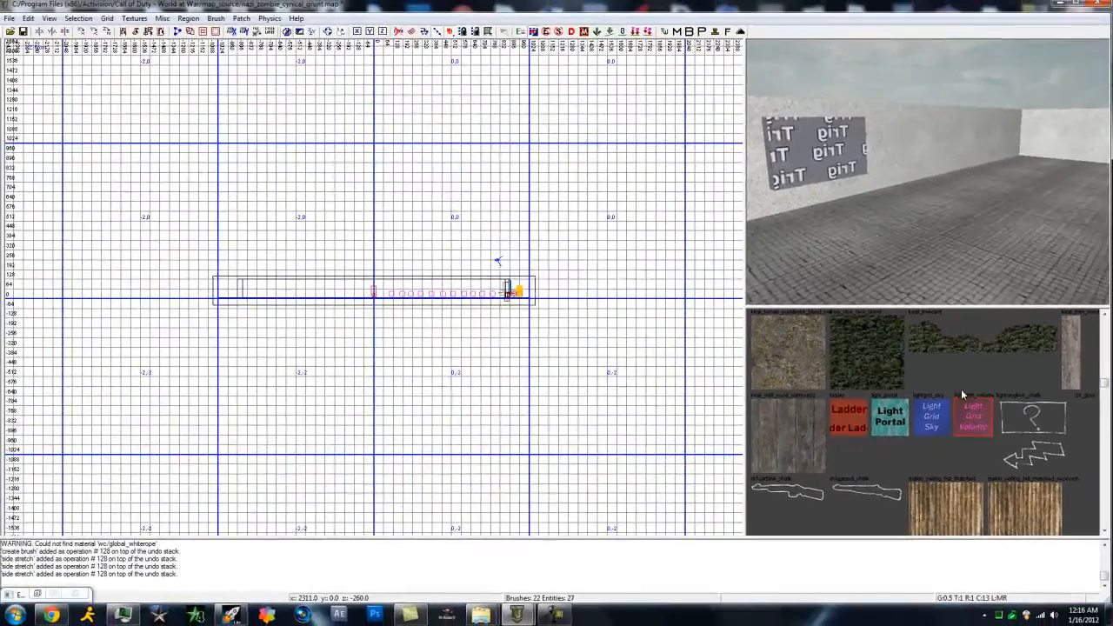
scroll(947, 406, "down", 8)
scroll(973, 400, "down", 10)
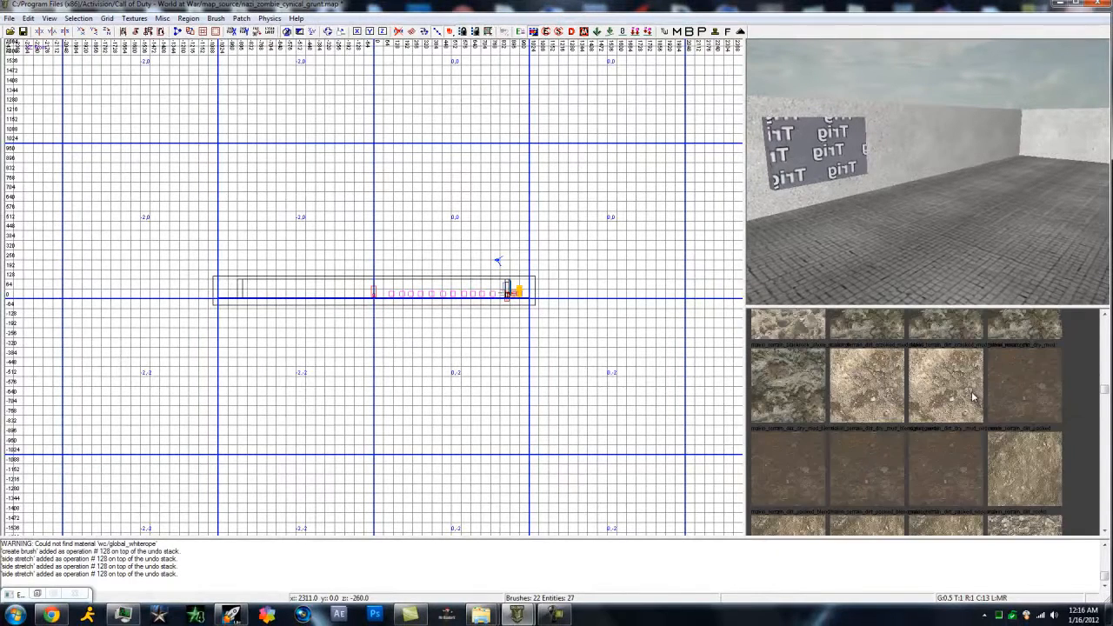
scroll(981, 387, "down", 10)
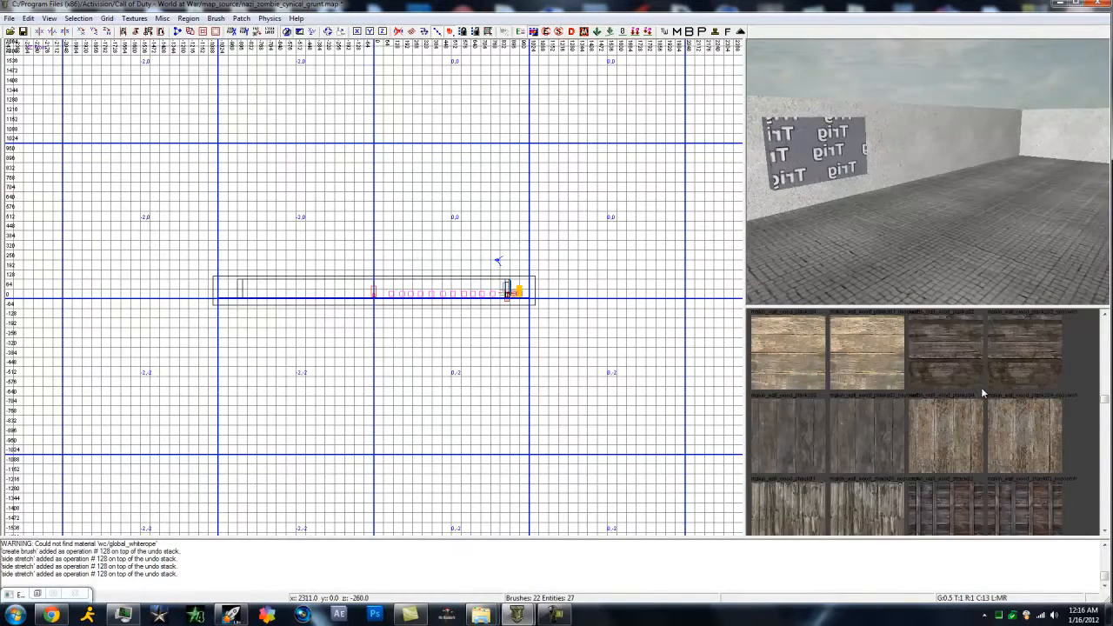
scroll(984, 381, "down", 8)
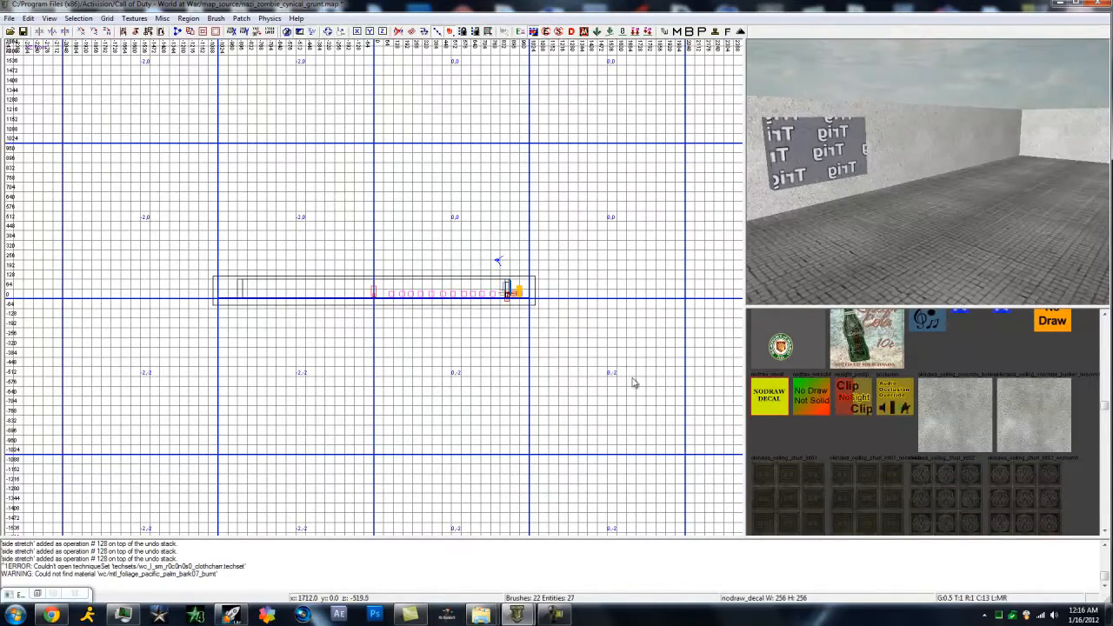
Step: Draw a thin nodraw_decal brush about 3.5 by 141 units inside the wall near the use trigger
key("ctrl+Tab")
scroll(450, 308, "up", 3)
scroll(445, 305, "up", 1)
scroll(512, 383, "up", 2)
left_click_drag(501, 325, 504, 378)
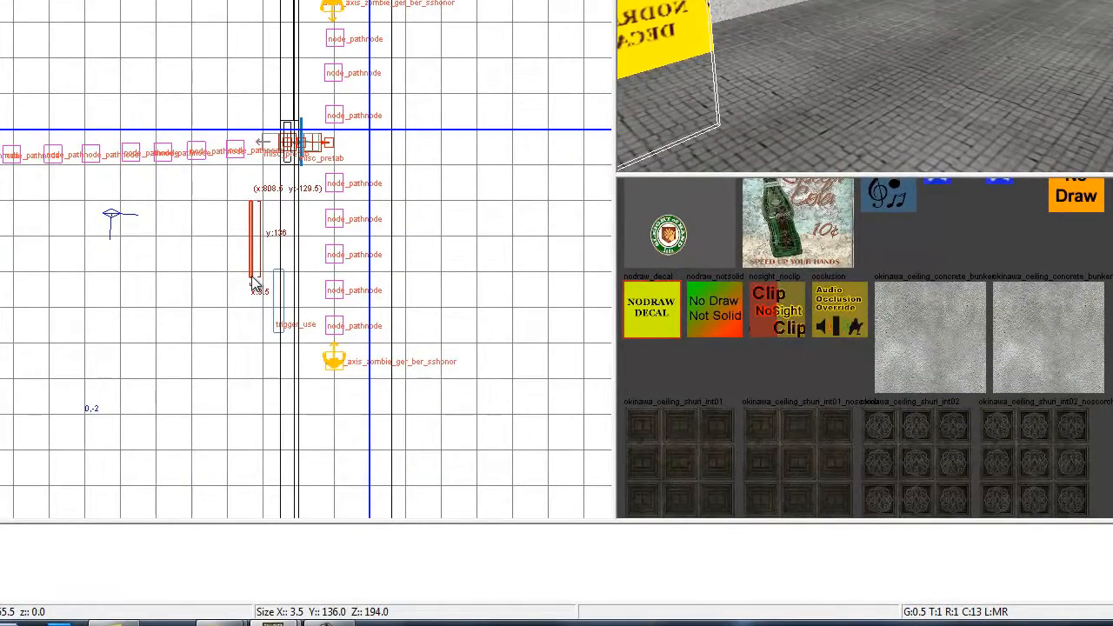
left_click_drag(253, 281, 253, 284)
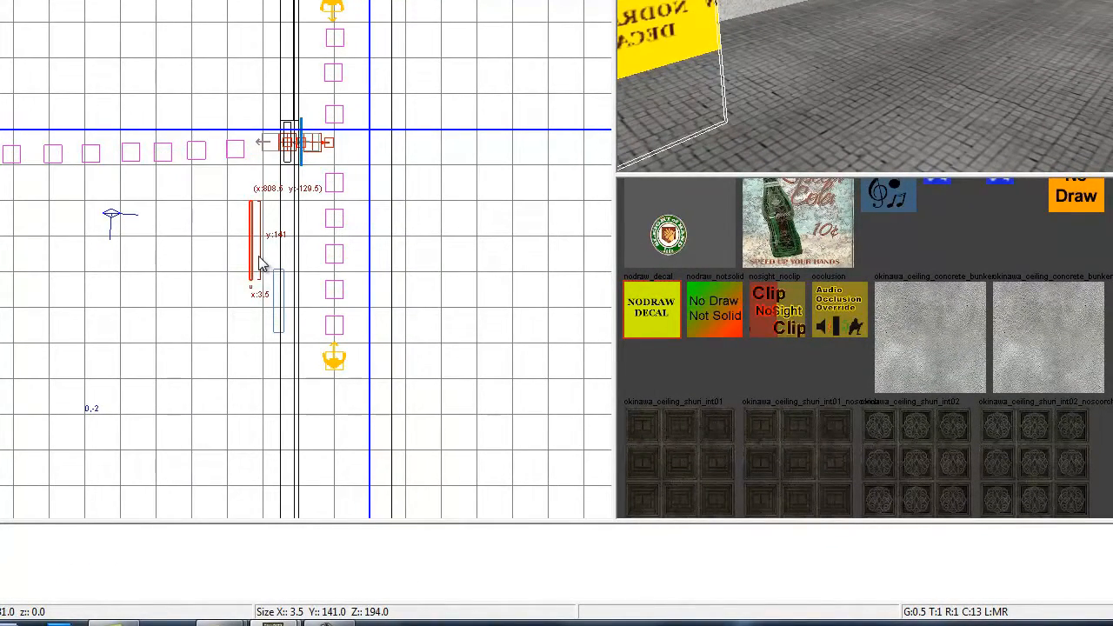
Step: Stretch the decal brush vertically to a height of about 39 units, with its upper edge at about 45
key("Left")
key("Left")
key("ctrl+Tab")
left_click_drag(66, 226, 66, 198)
left_click_drag(56, 60, 63, 124)
Step: Shorten the decal brush to about 96 units and move it against the inner face of the wall
key("ctrl+Tab")
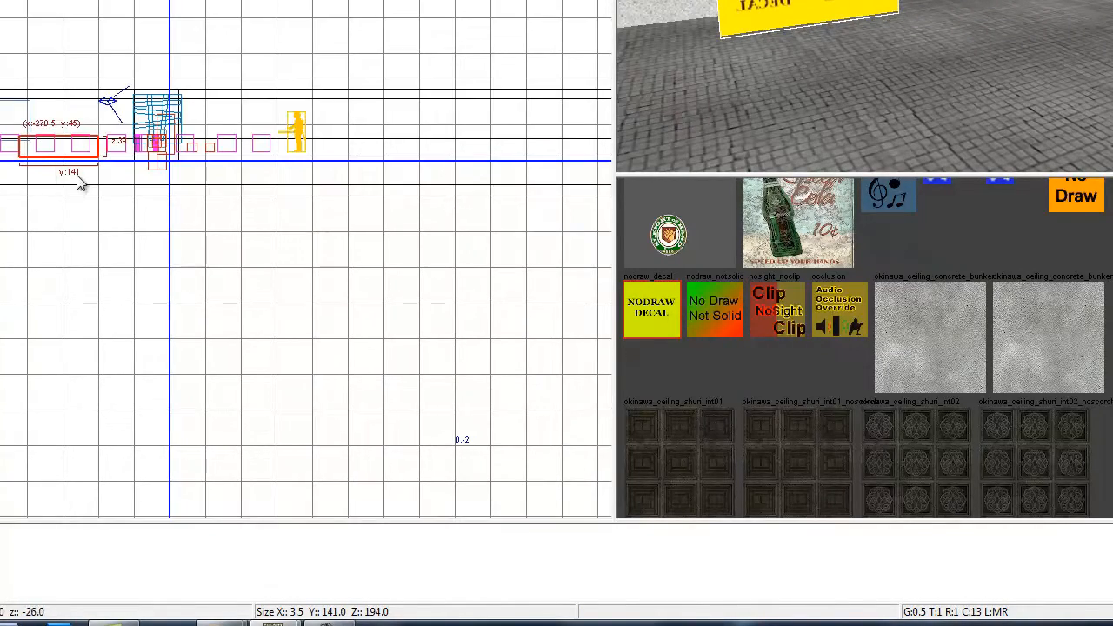
key("ctrl+Tab")
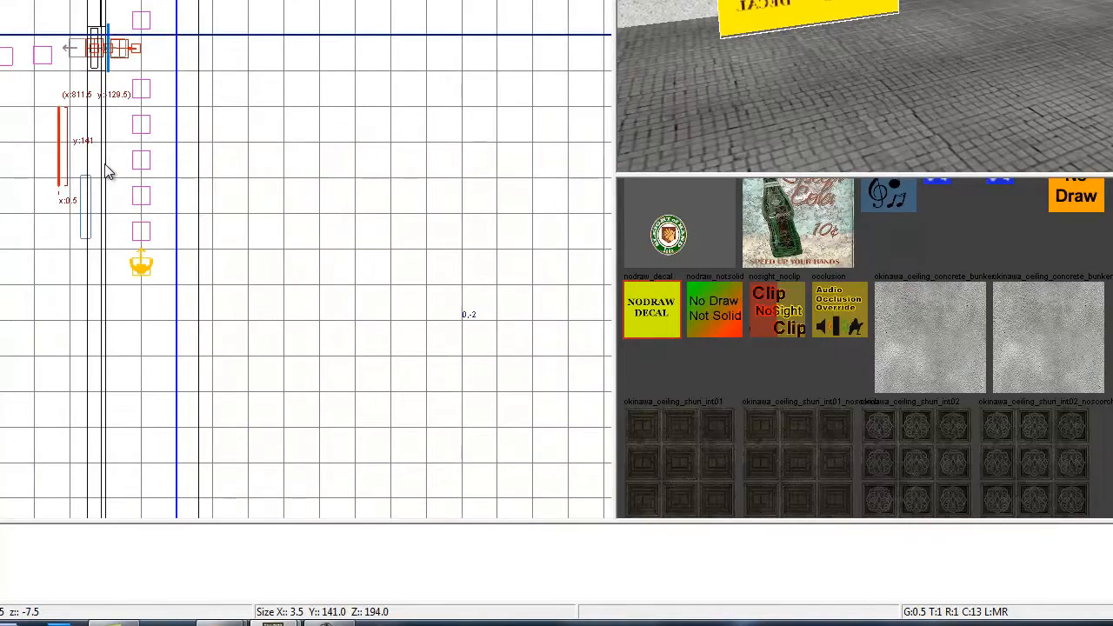
mouse_move(56, 79)
left_mouse_down()
mouse_move(69, 162)
mouse_move(90, 166)
mouse_move(87, 154)
left_mouse_up()
key("Up")
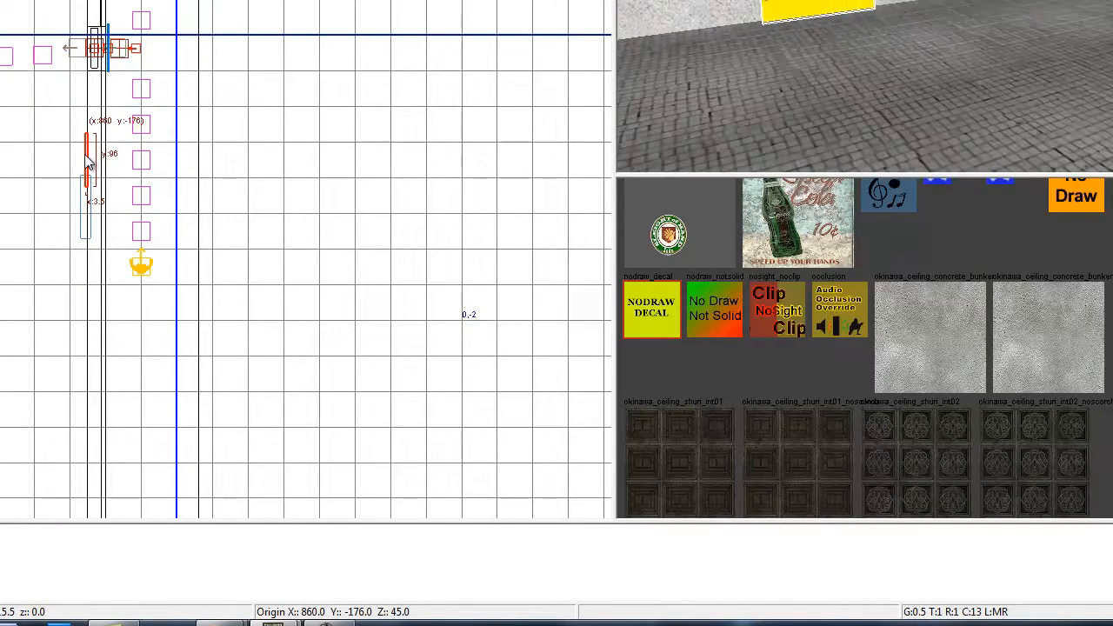
Step: Raise the decal brush until its upper edge is at about 89.5, keeping it partly embedded in the wall's inner face
key("ctrl+Tab")
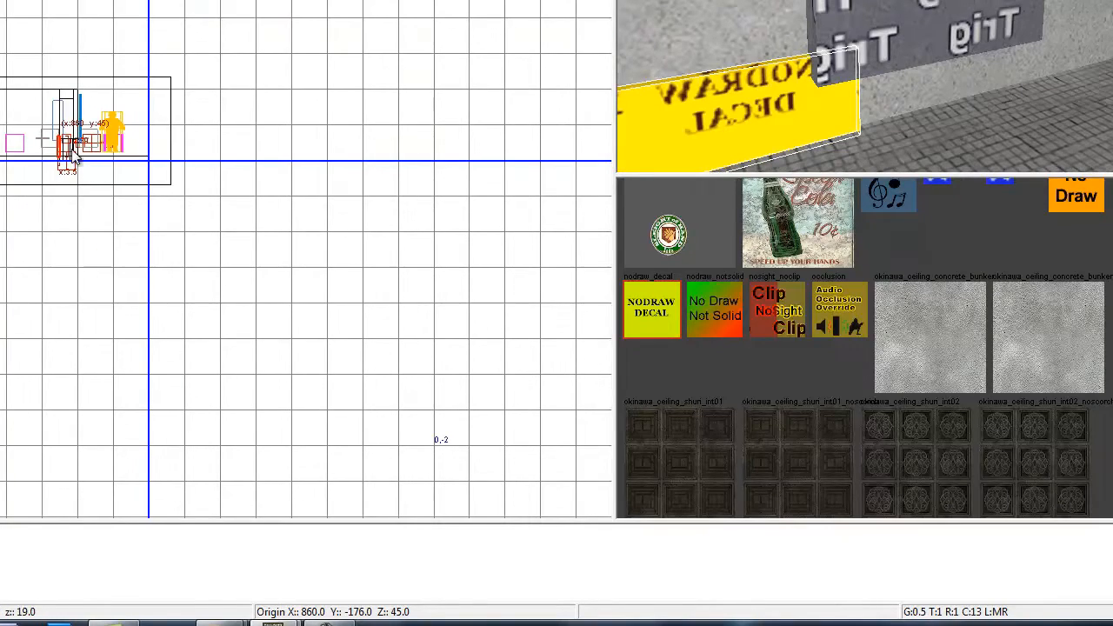
left_click_drag(60, 148, 60, 147)
left_click_drag(183, 199, 197, 175)
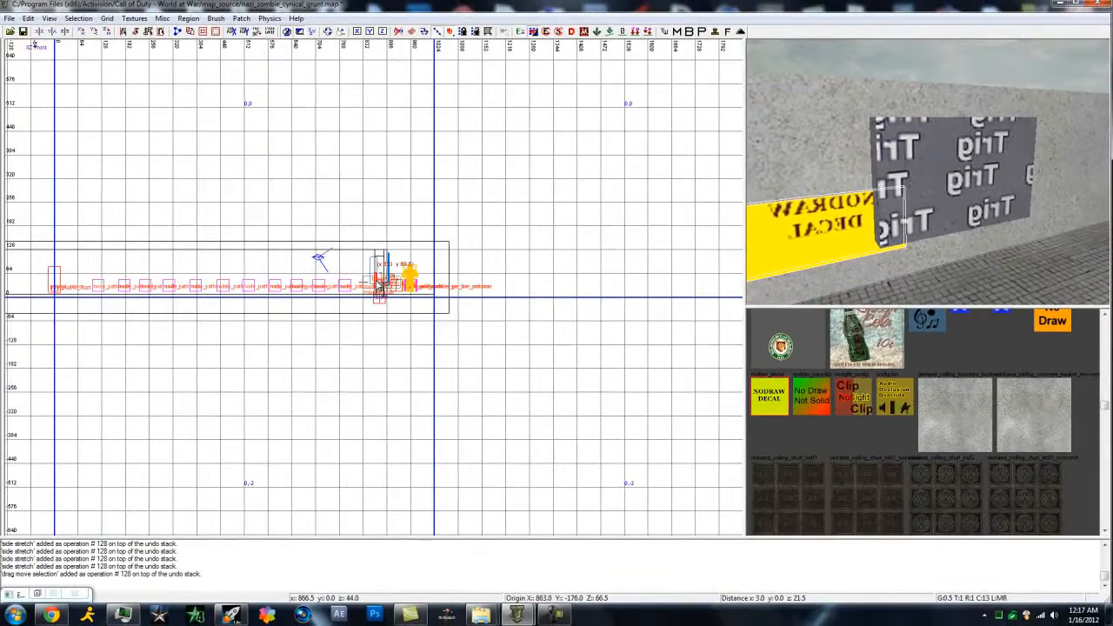
scroll(389, 272, "up", 5)
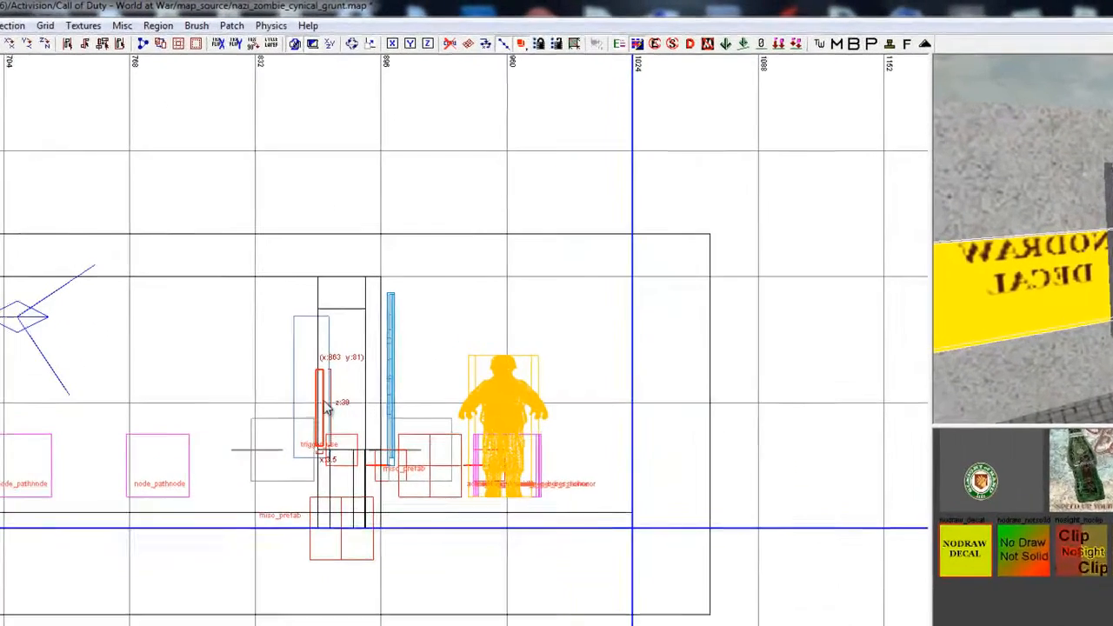
mouse_move(326, 409)
left_mouse_down()
mouse_move(322, 394)
mouse_move(325, 426)
left_mouse_up()
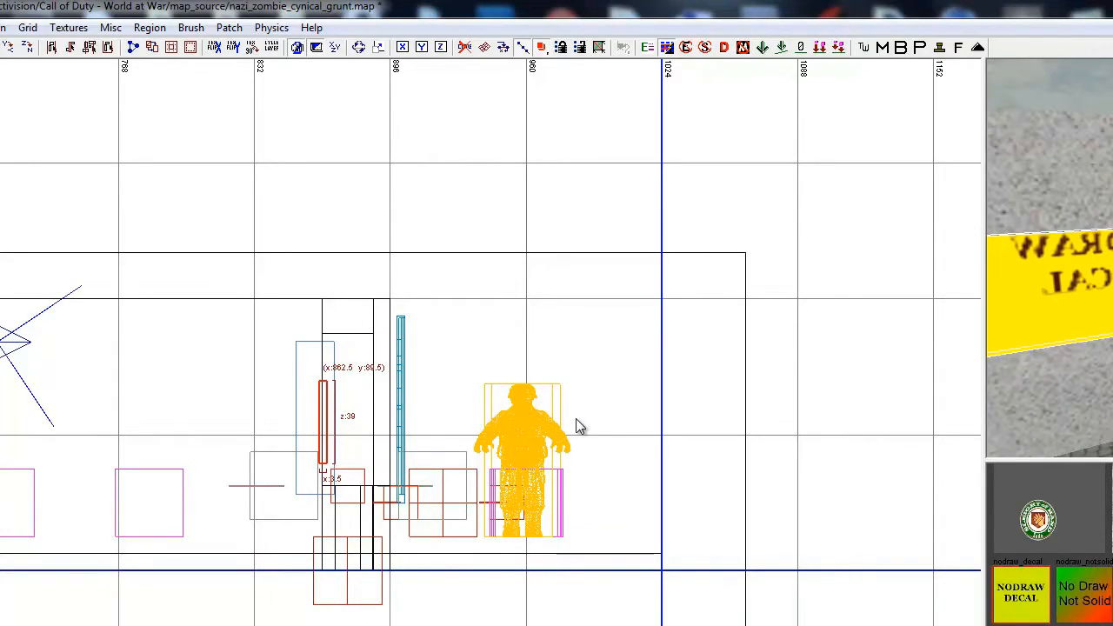
key("ctrl+Tab")
key("ctrl+Tab")
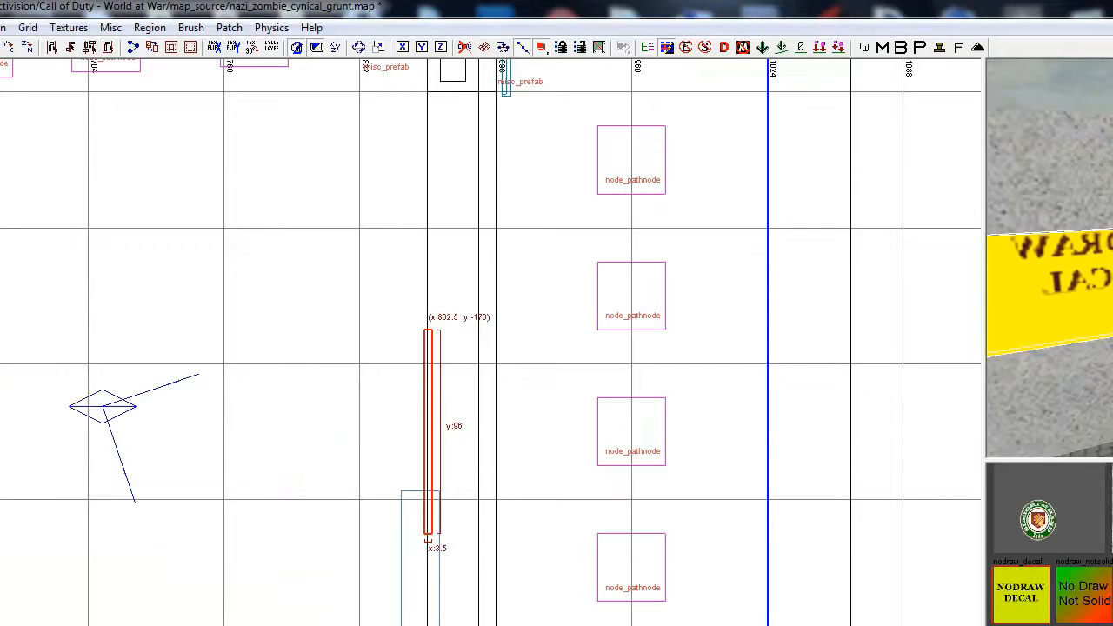
Step: Select only the room-facing side of the nodraw brush and limit the texture list to the decal usage
key("Up")
key("Left")
key("Escape")
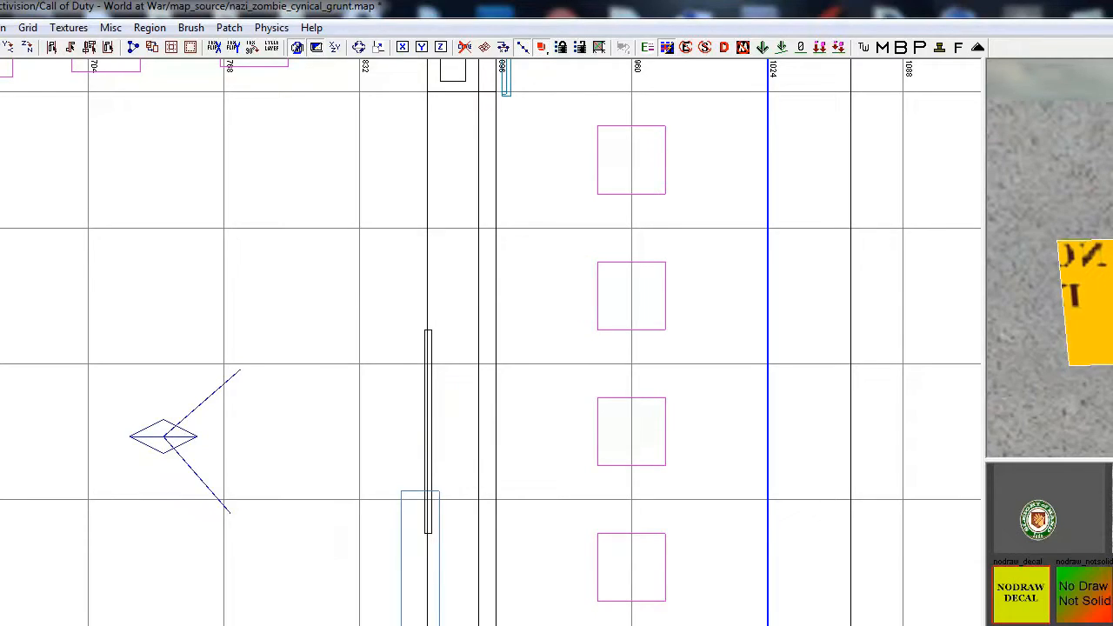
left_click(62, 27)
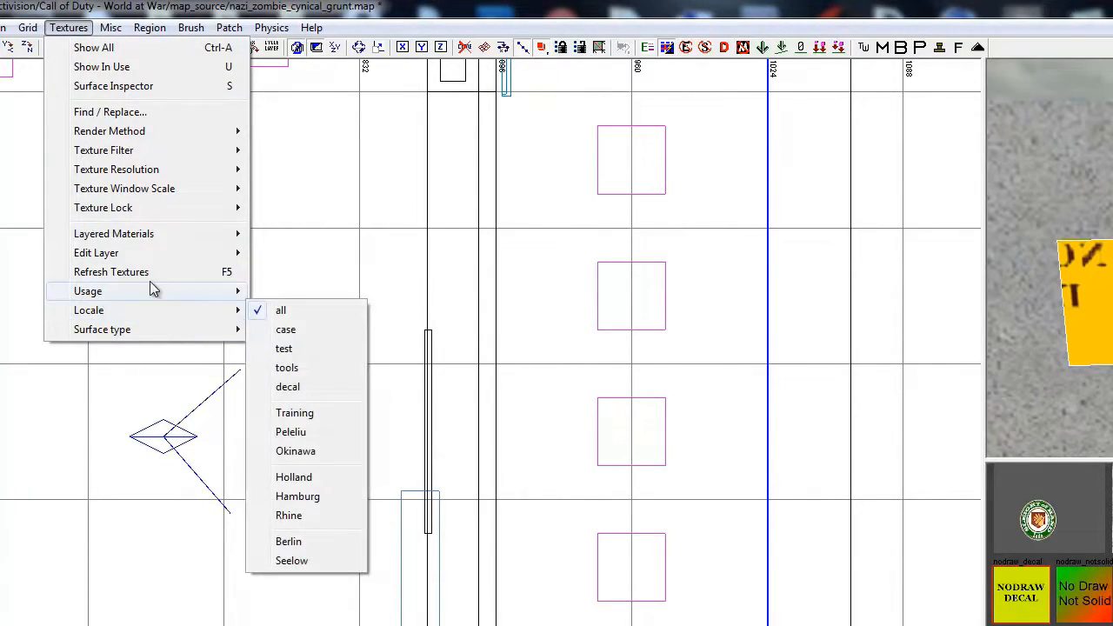
mouse_move(149, 311)
left_click(289, 388)
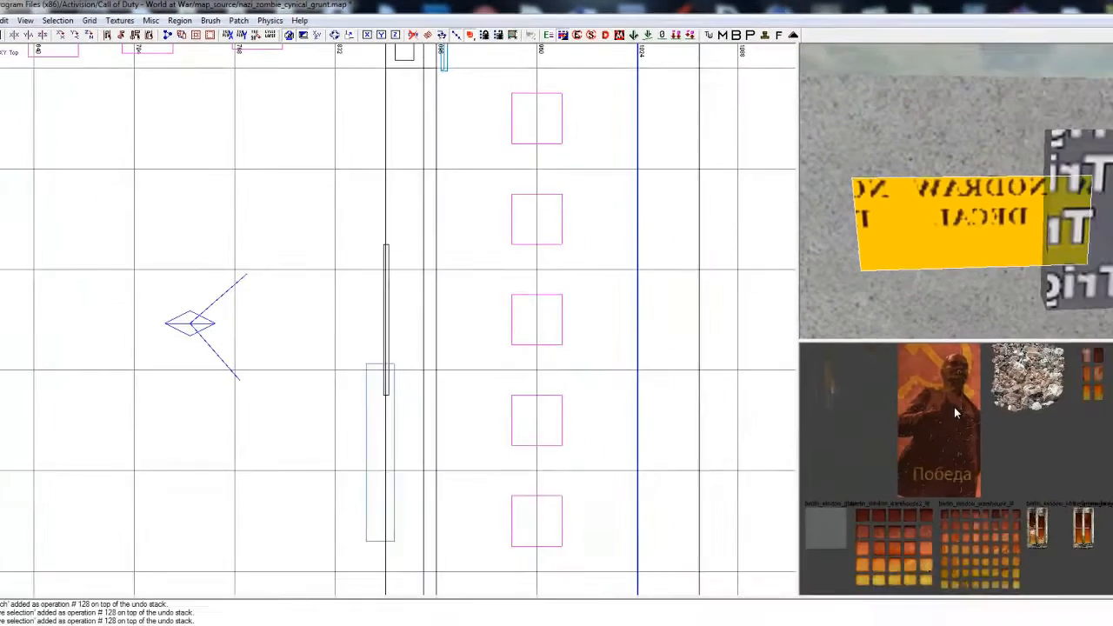
Step: Find the m1carbine_chalk texture among the decals and apply it to the selected face
scroll(876, 369, "down", 6)
scroll(879, 369, "down", 8)
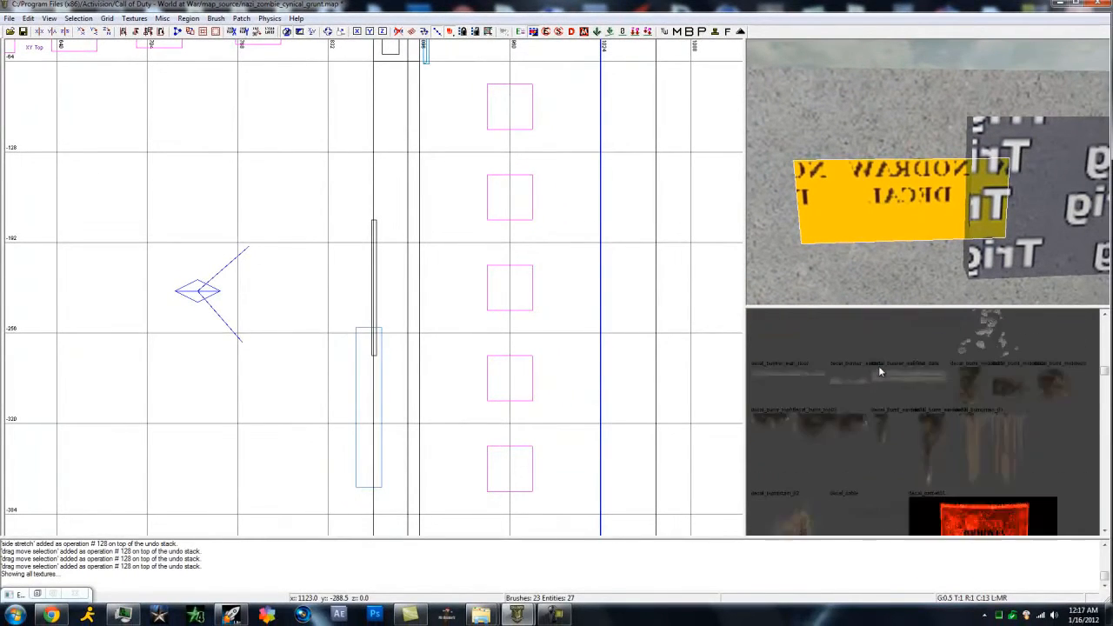
scroll(884, 365, "down", 10)
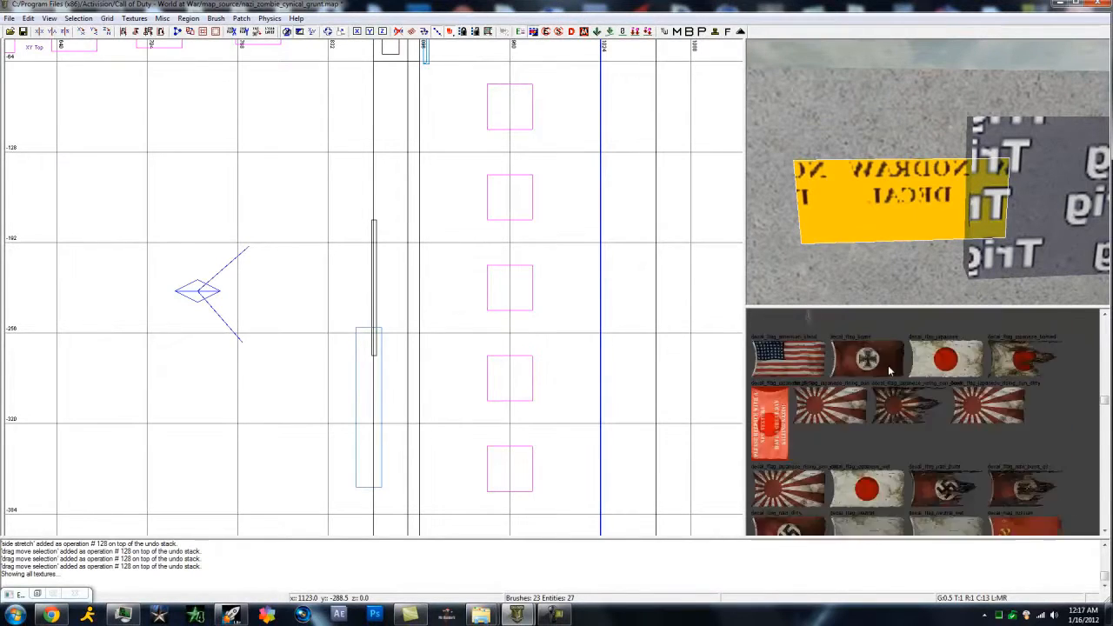
scroll(889, 368, "down", 5)
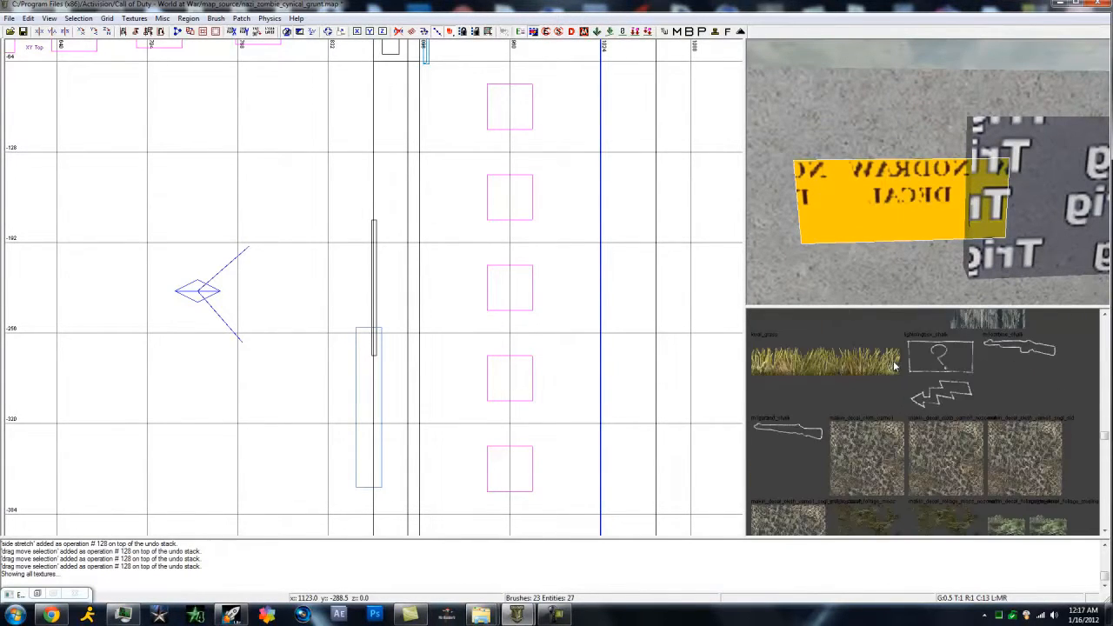
left_click(1022, 466)
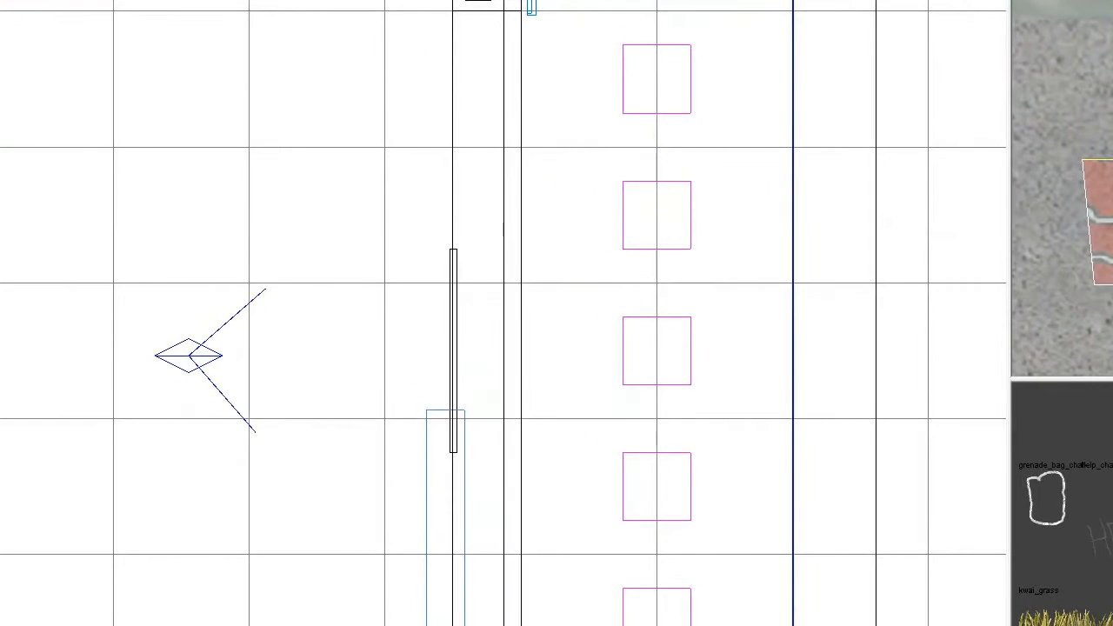
Step: Set the chalk texture's horizontal and vertical stretch to 0.1
key("s")
left_click_drag(492, 104, 561, 94)
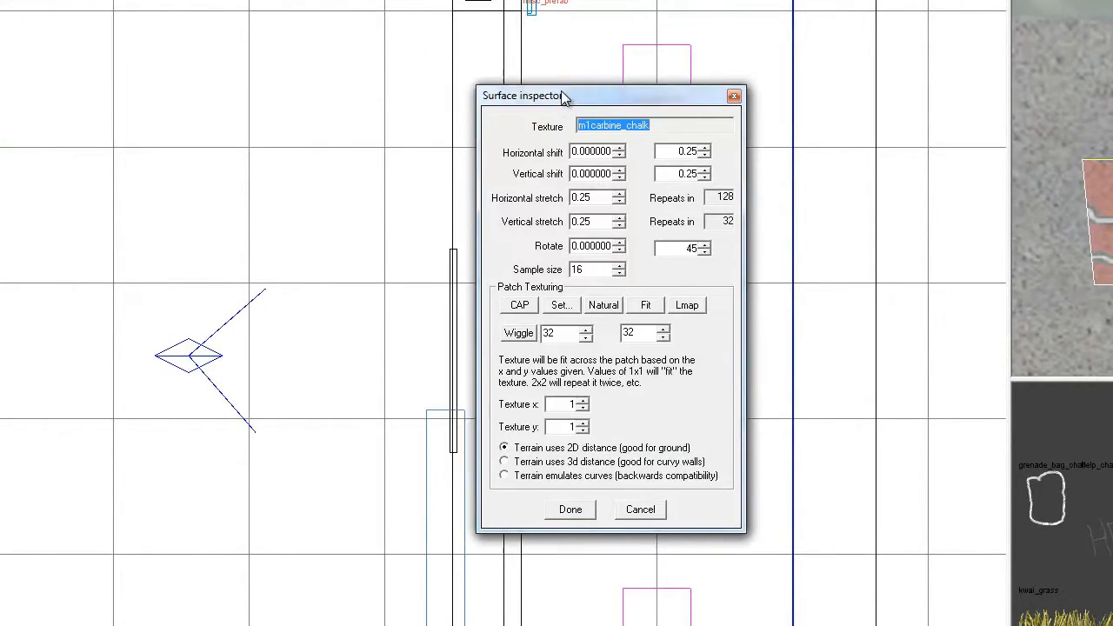
left_click(597, 196)
left_click_drag(574, 193, 585, 193)
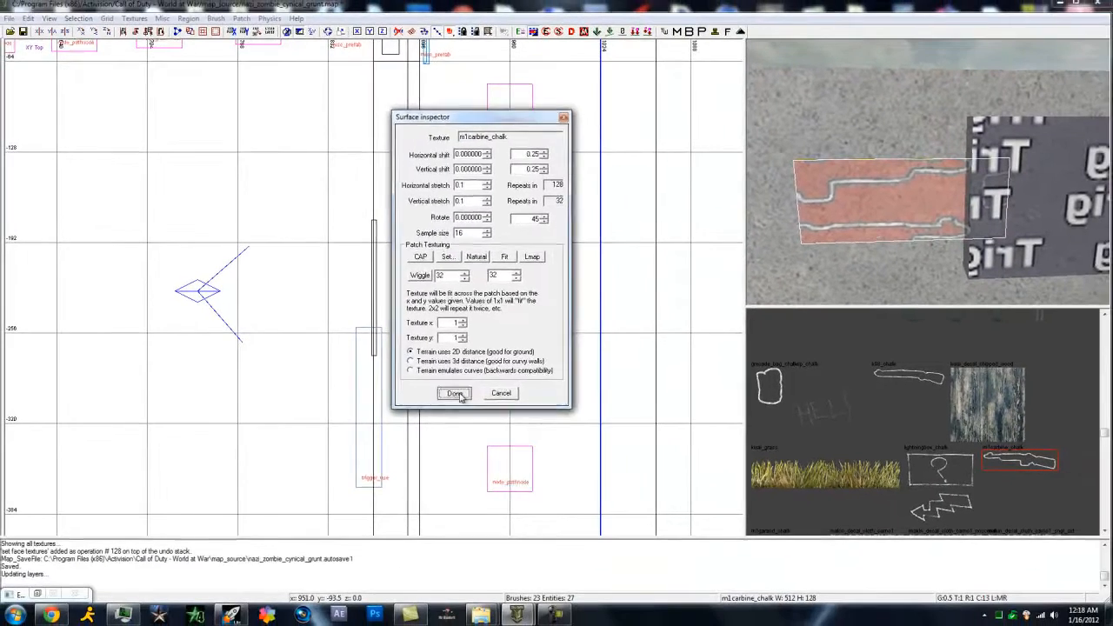
key("Return")
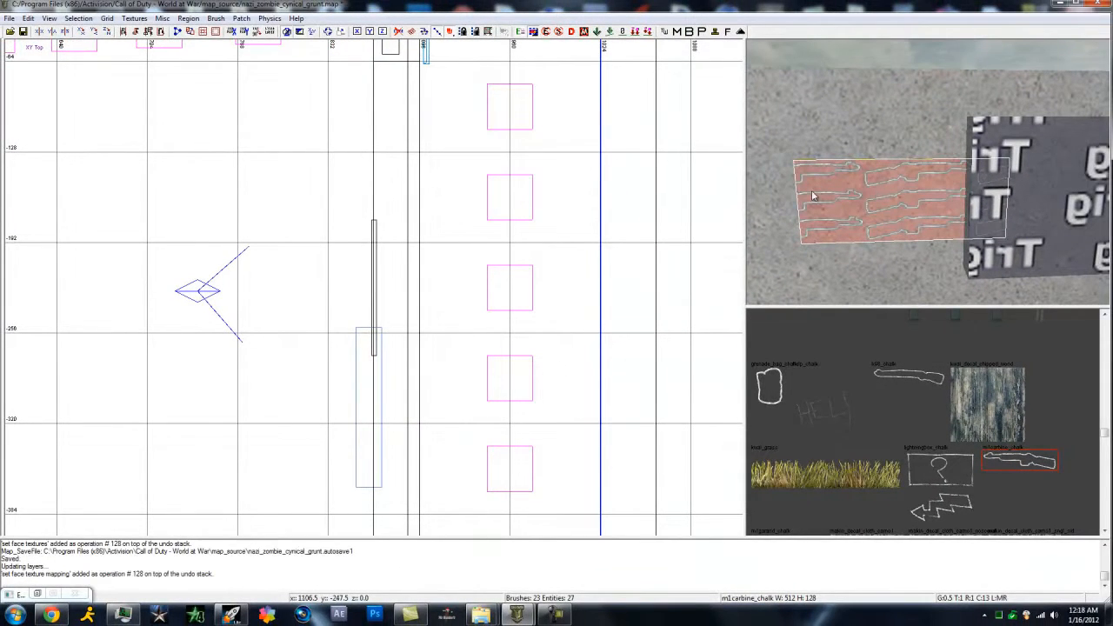
Step: Select the whole chalk brush, shrink it to about 67 by 1.5 units and pull it off the wall into the room
key("Escape")
left_click(891, 195, "shift")
left_click_drag(367, 196, 374, 233)
left_click_drag(377, 287, 339, 283)
left_click_drag(342, 234, 342, 236)
Step: Switch to Grid 8 and lower the chalk brush's upper edge to leave a height of about 15 units
left_click(106, 18)
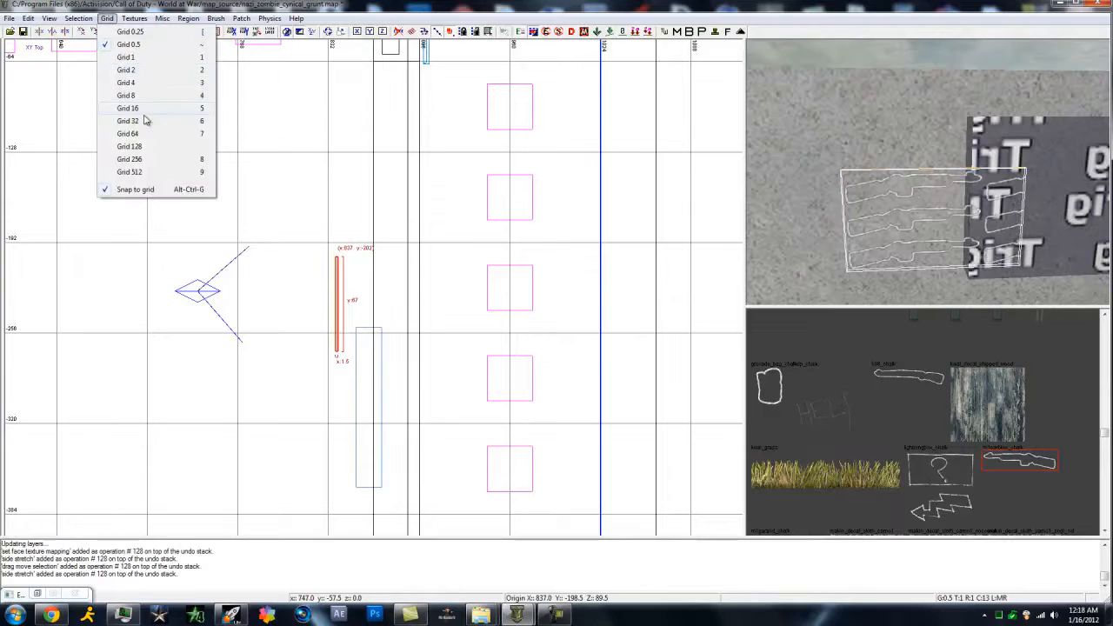
left_click(128, 95)
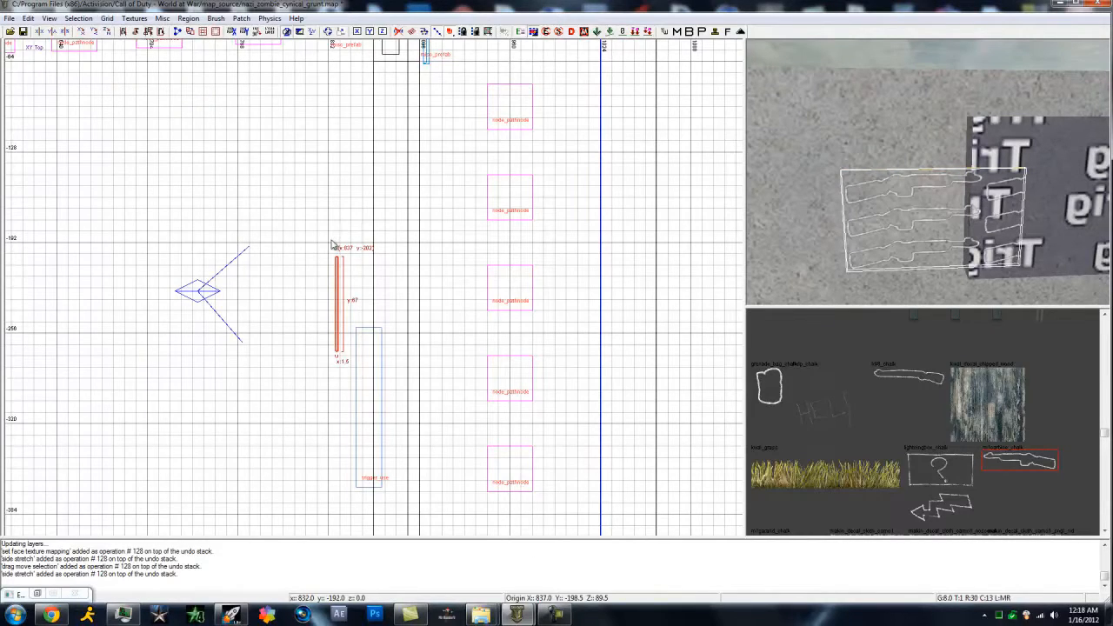
left_click_drag(335, 246, 358, 289)
key("ctrl+Tab")
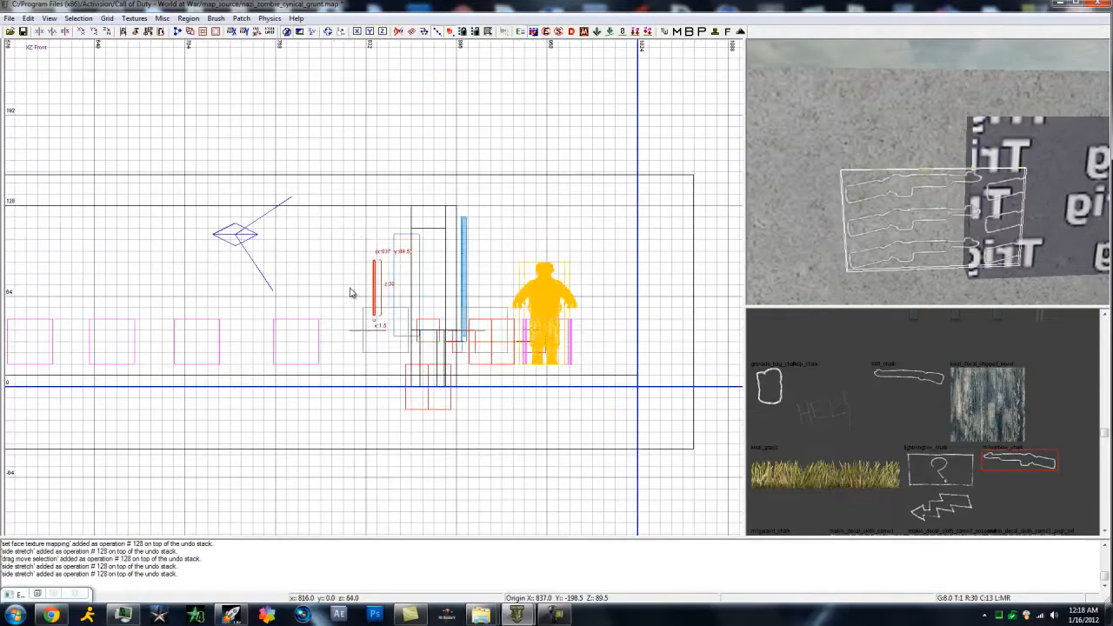
left_click_drag(371, 216, 373, 256)
left_click_drag(387, 352, 382, 327)
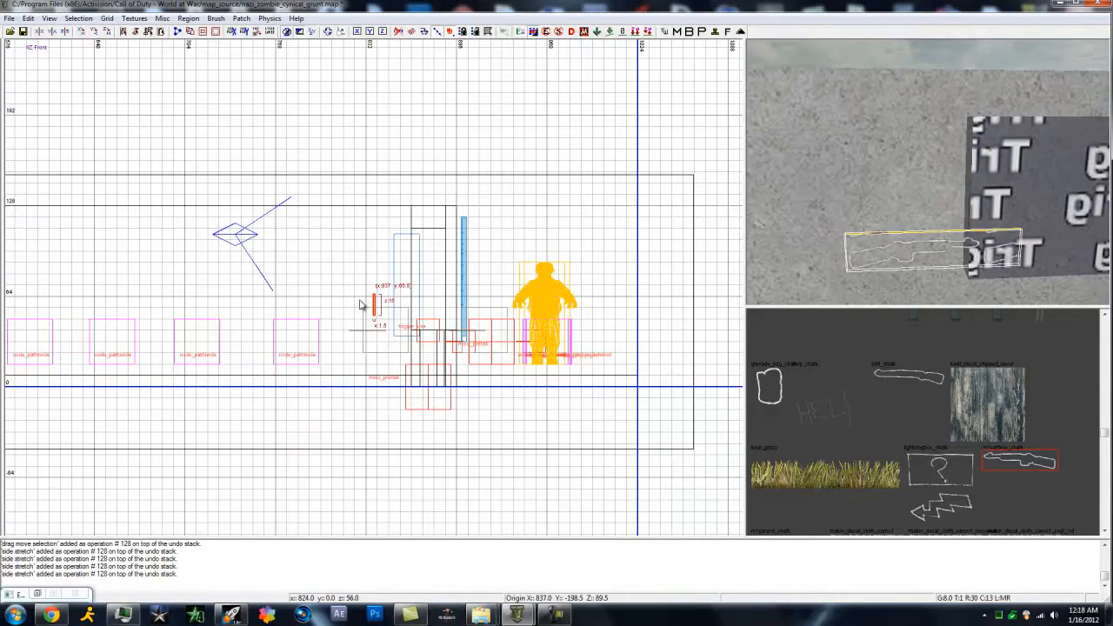
Step: Shorten the chalk brush's south end to a length of about 51 units, then switch to Grid 1
left_click(385, 293)
key("ctrl+Tab")
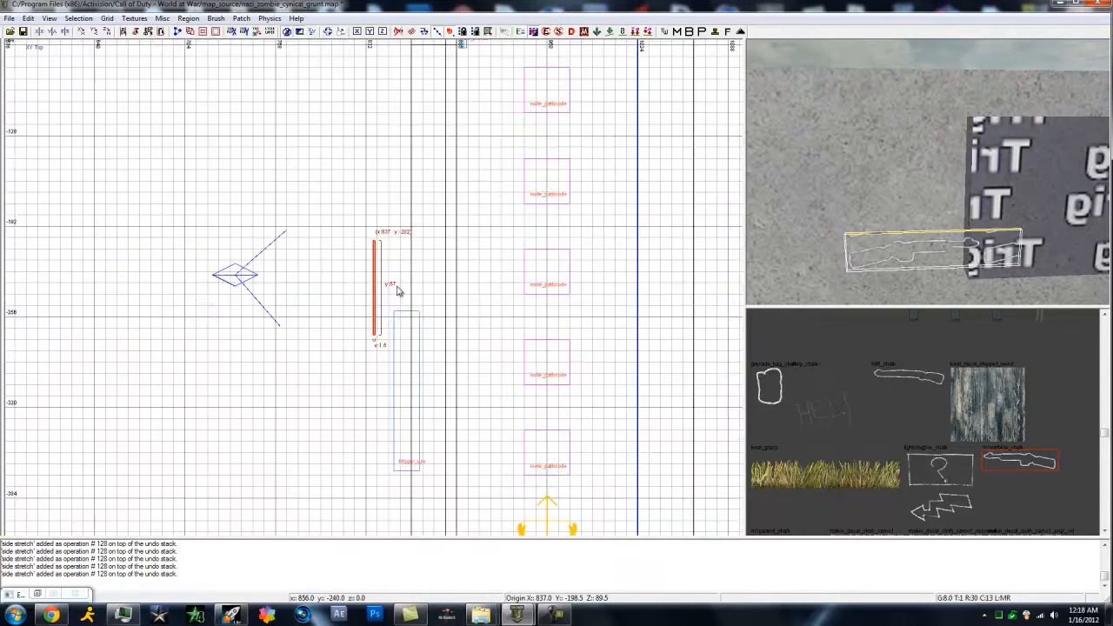
mouse_move(396, 329)
left_mouse_down()
mouse_move(390, 339)
mouse_move(393, 326)
left_mouse_up()
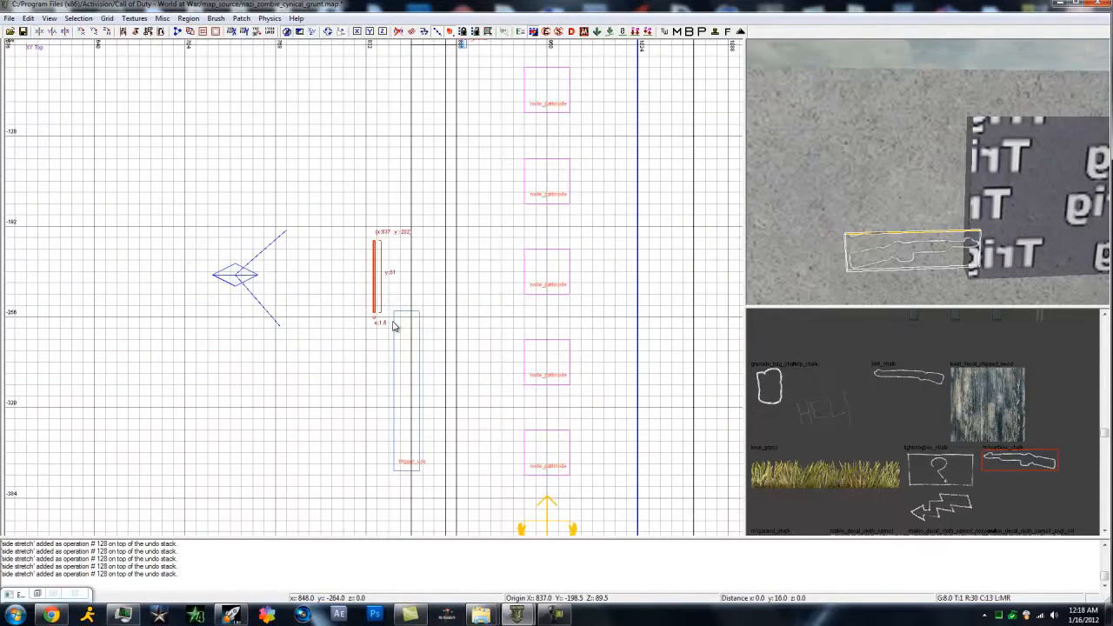
left_click(106, 18)
left_click(153, 57)
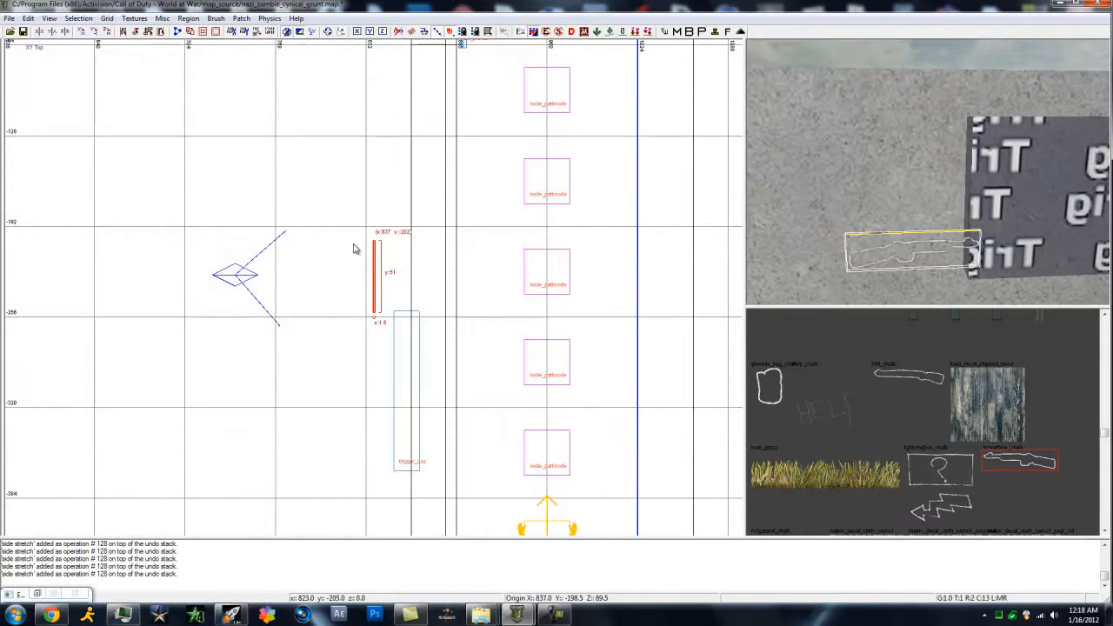
Step: Trim the chalk brush's height to 13 units in the front view
key("ctrl+Tab")
left_click_drag(378, 241, 378, 244)
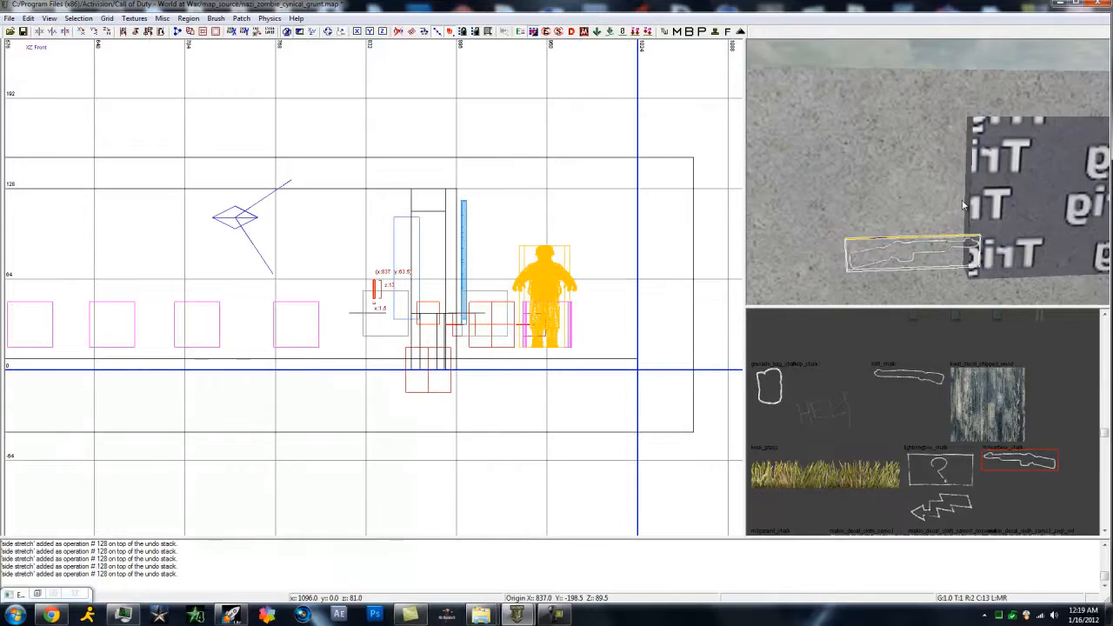
scroll(953, 221, "down", 2)
Step: Reselect the chalk brush and move it back against the wall at x 864 in the top view, then deselect it
key("Escape")
left_click(927, 231, "shift")
key("ctrl+Tab")
key("ctrl+Tab")
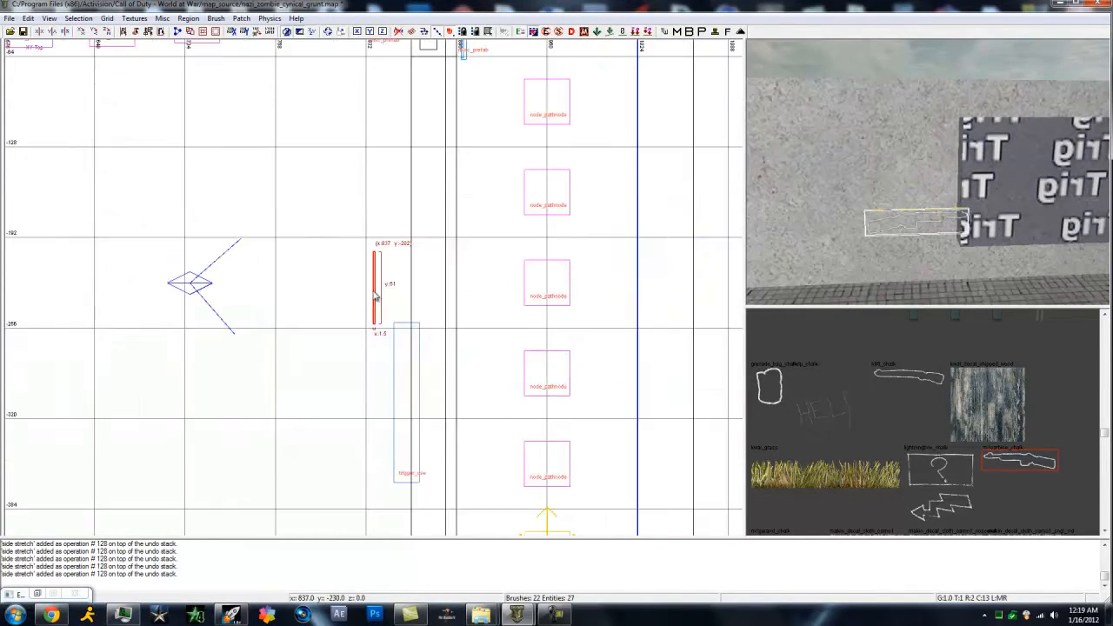
mouse_move(376, 297)
left_mouse_down()
mouse_move(405, 298)
mouse_move(376, 299)
left_mouse_up()
left_click(377, 300)
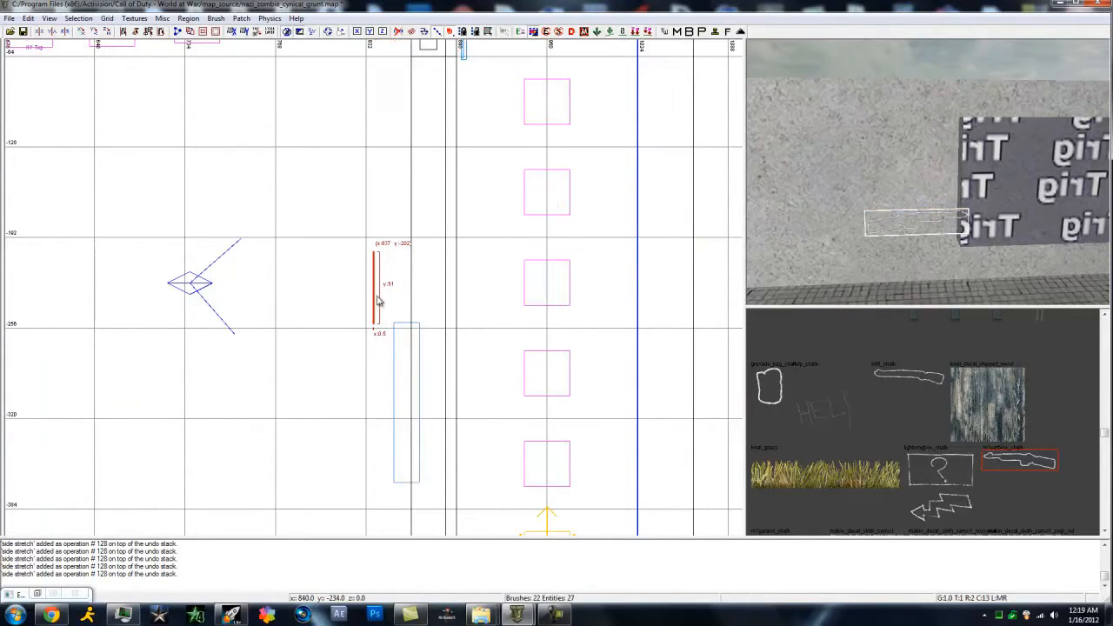
mouse_move(376, 300)
left_mouse_down()
mouse_move(447, 302)
mouse_move(393, 301)
mouse_move(414, 298)
left_mouse_up()
key("Escape")
key("Up")
key("Up")
key("Up")
key("Up")
scroll(756, 291, "down", 5)
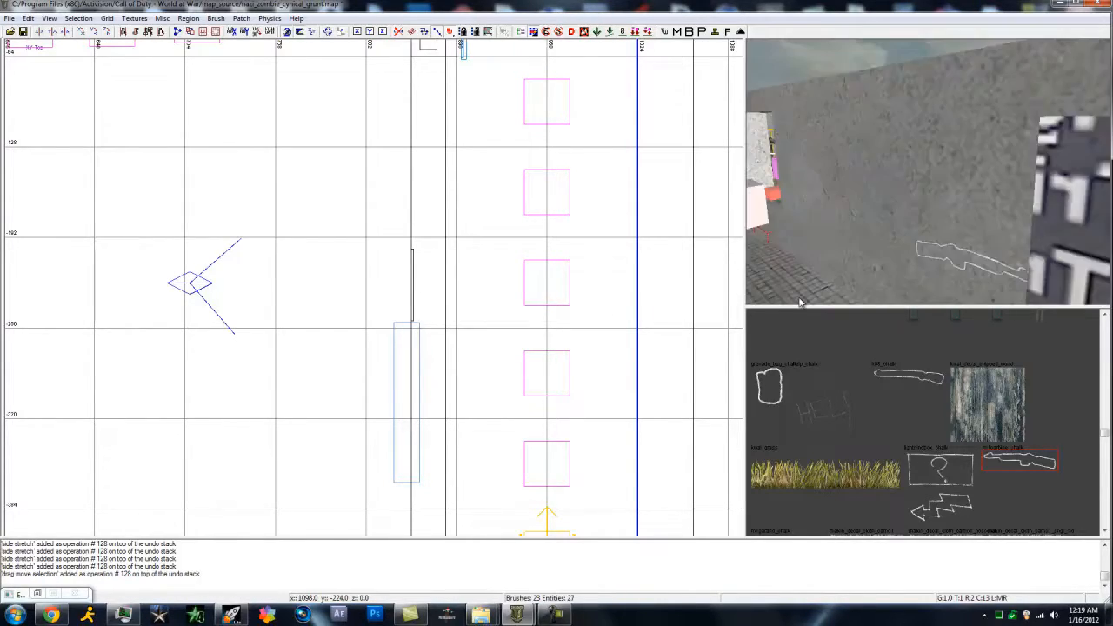
Step: Raise the chalk brush 12 units up the wall in the front view, deselect it and check the decal in 3D
left_click(959, 209, "shift")
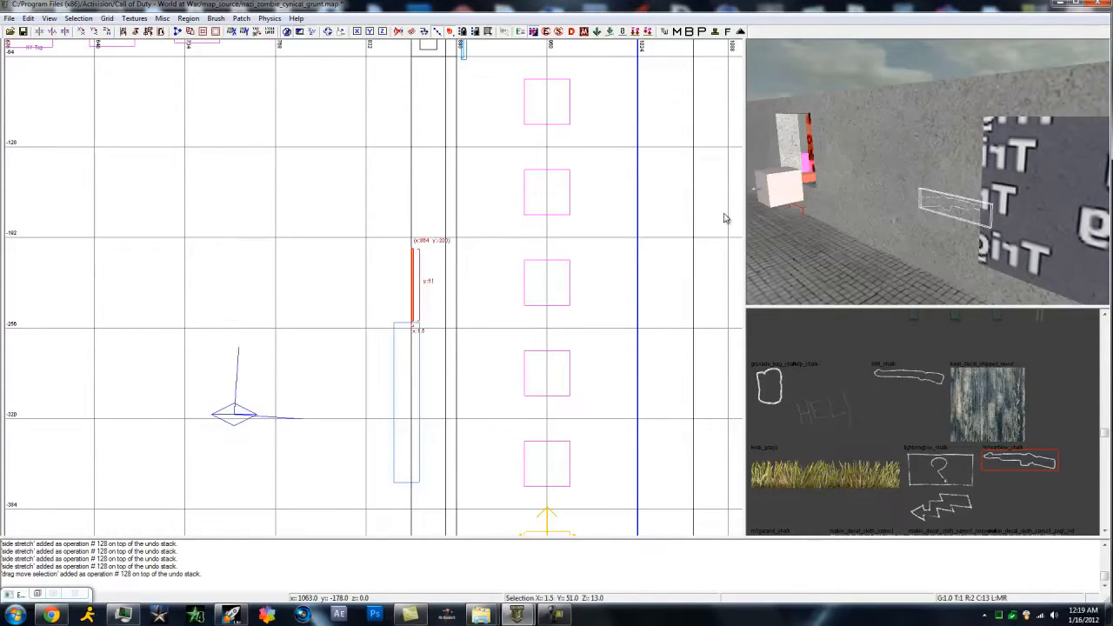
key("ctrl+Tab")
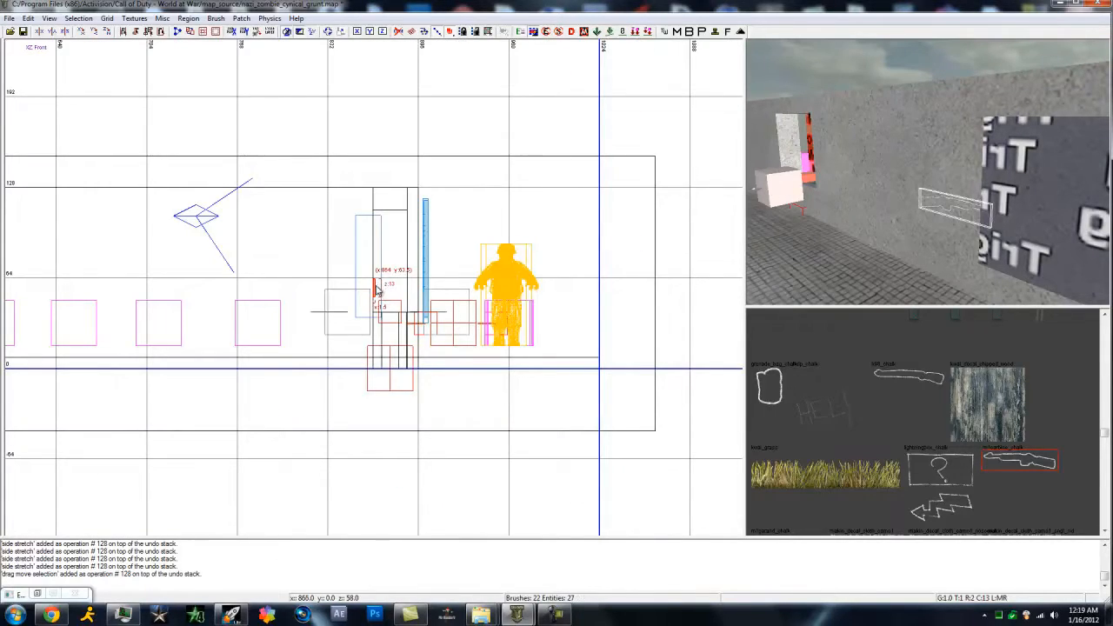
left_click_drag(377, 293, 375, 273)
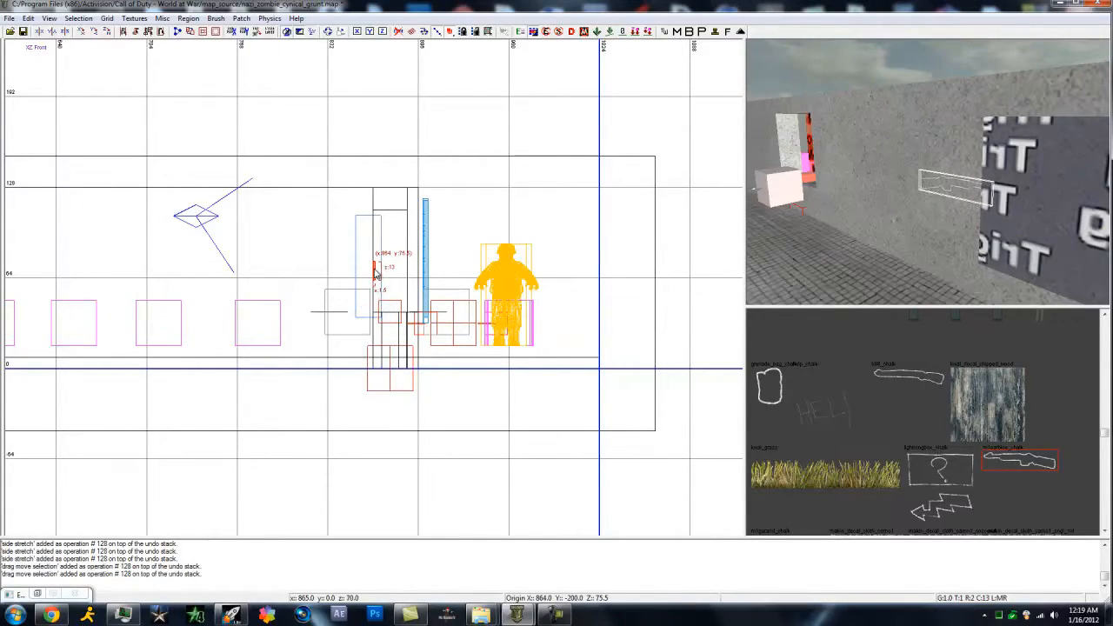
key("Escape")
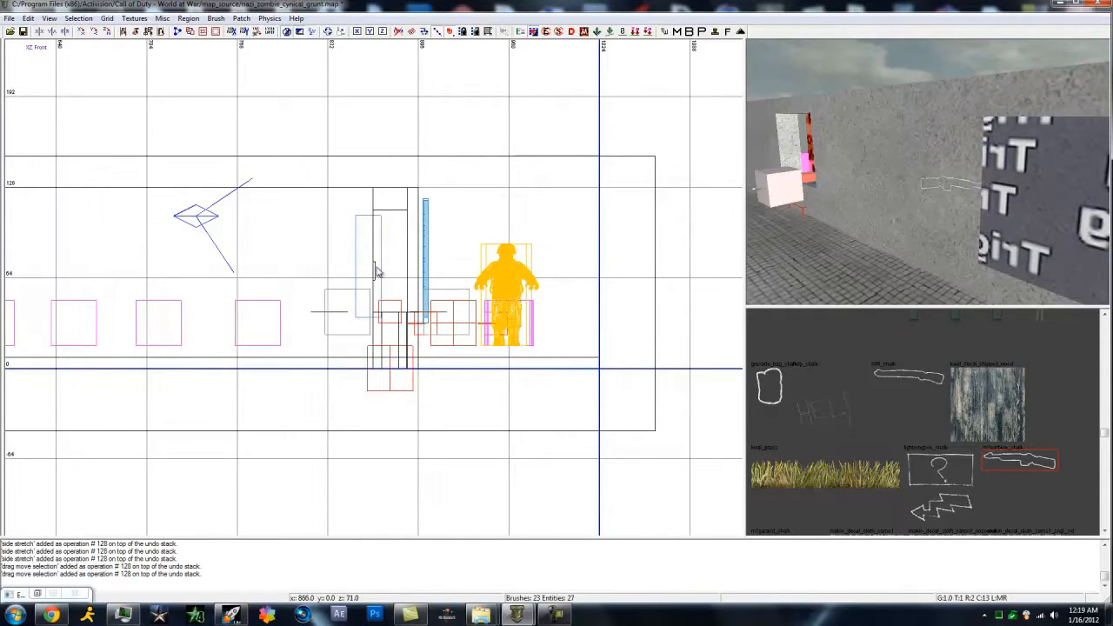
key("Left")
key("Up")
key("Right")
key("Right")
key("Right")
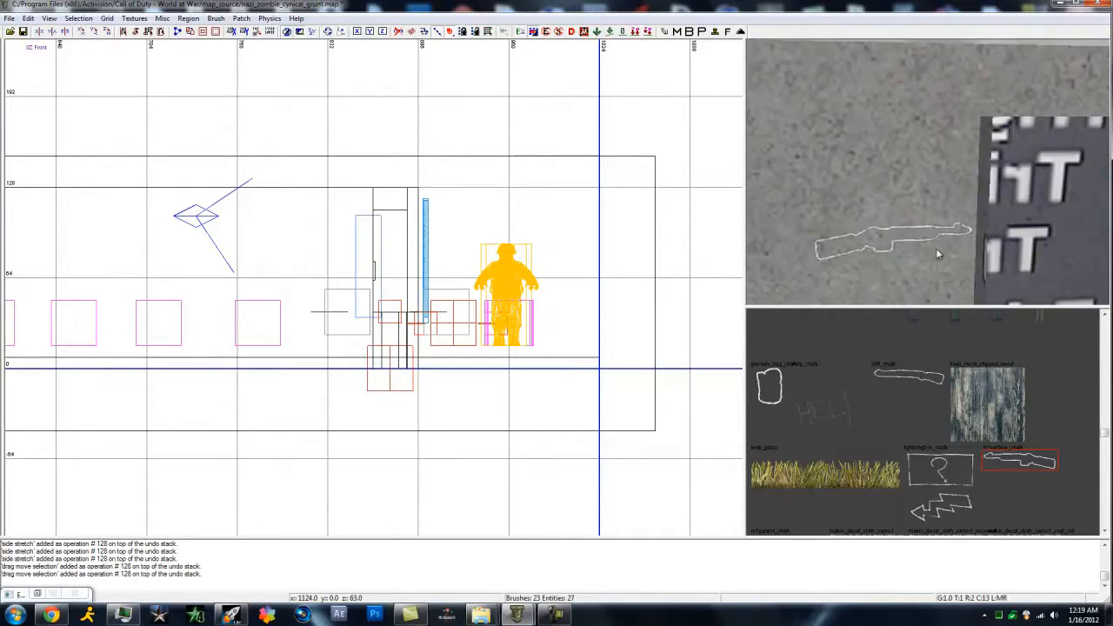
scroll(934, 233, "down", 4)
scroll(945, 187, "up", 2)
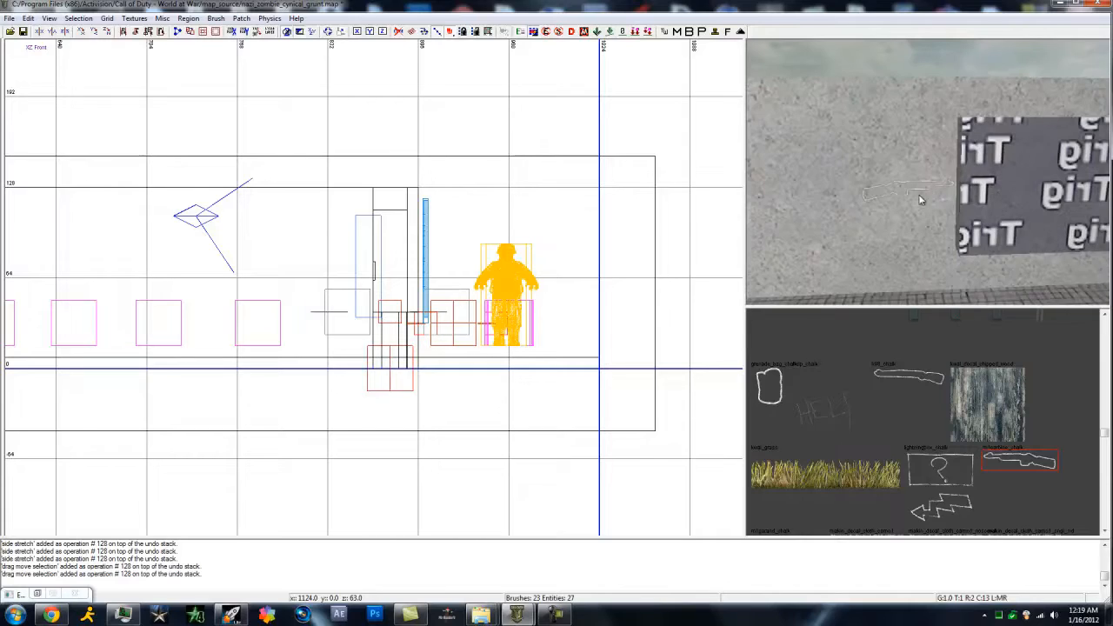
Step: Switch to Chrome and open the Buyable Weapons page from the bookmarked CoD WW Nazi Zombie wiki category in a new tab
left_click(51, 615)
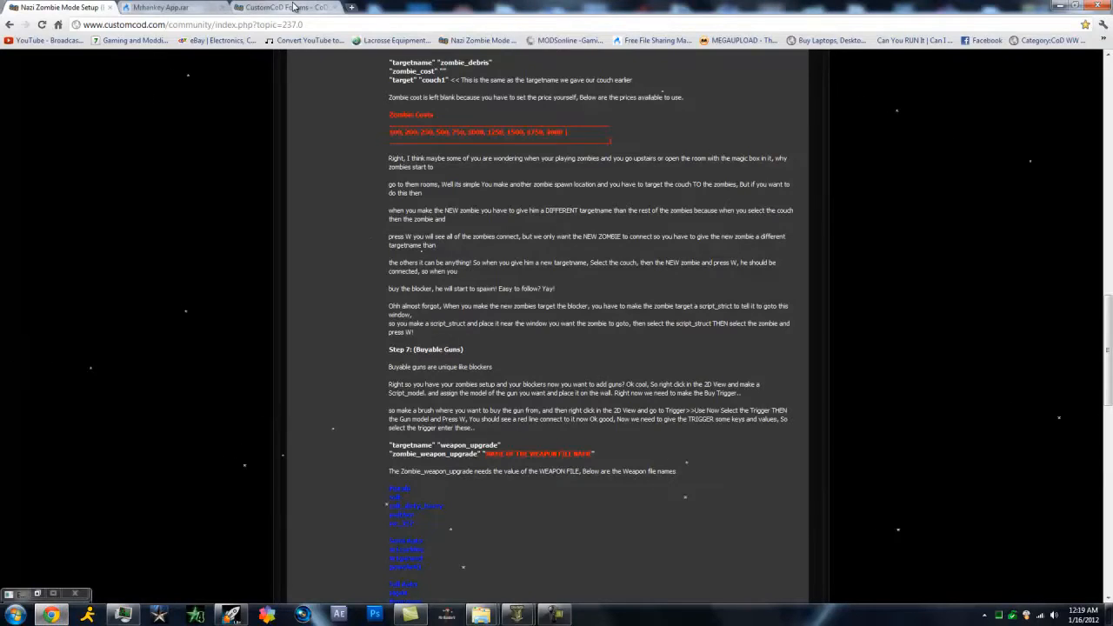
left_click(351, 9)
left_click(1051, 40)
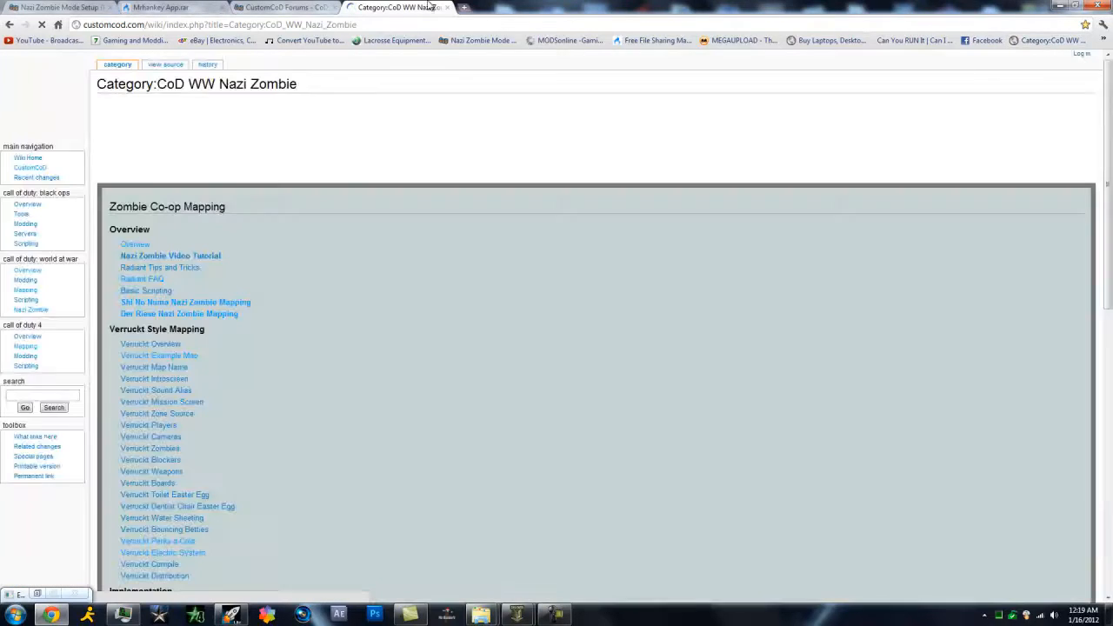
scroll(166, 232, "down", 5)
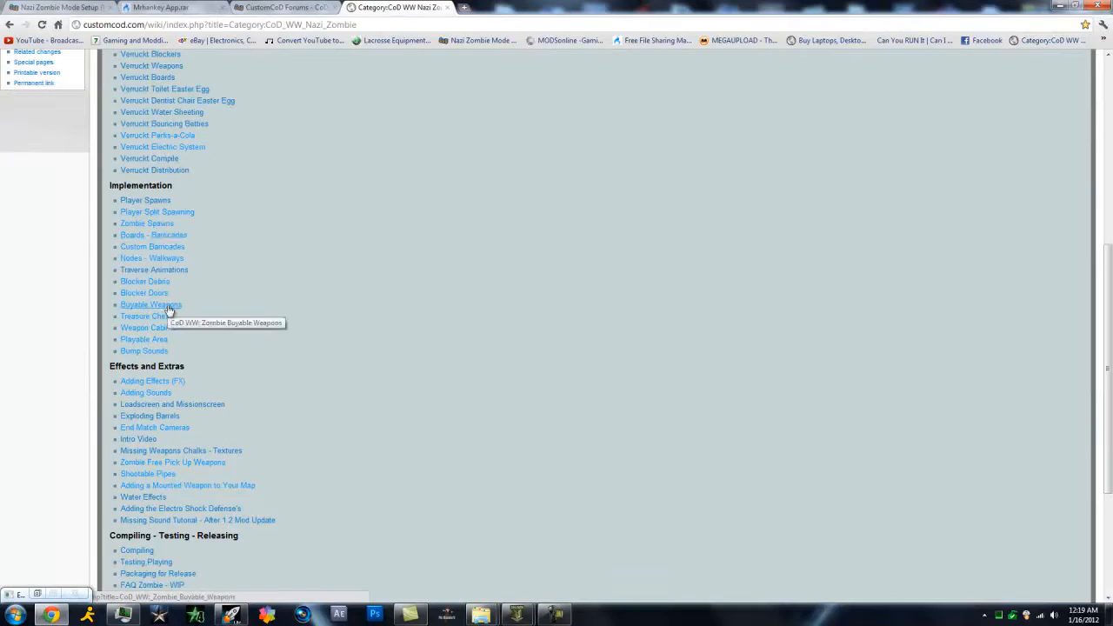
scroll(217, 546, "down", 4)
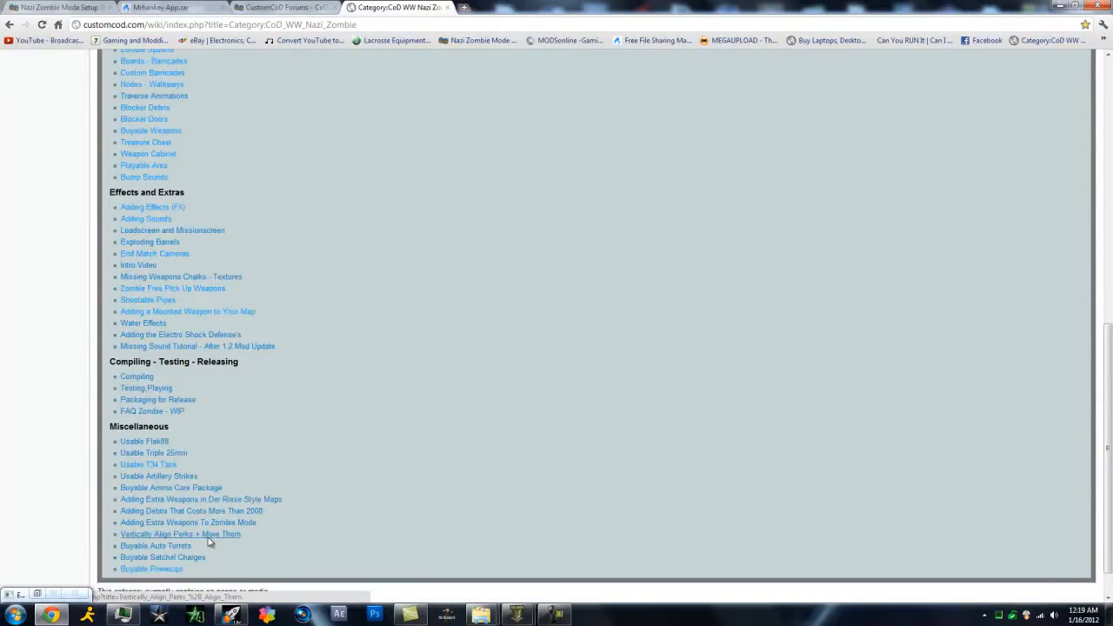
scroll(218, 528, "up", 2)
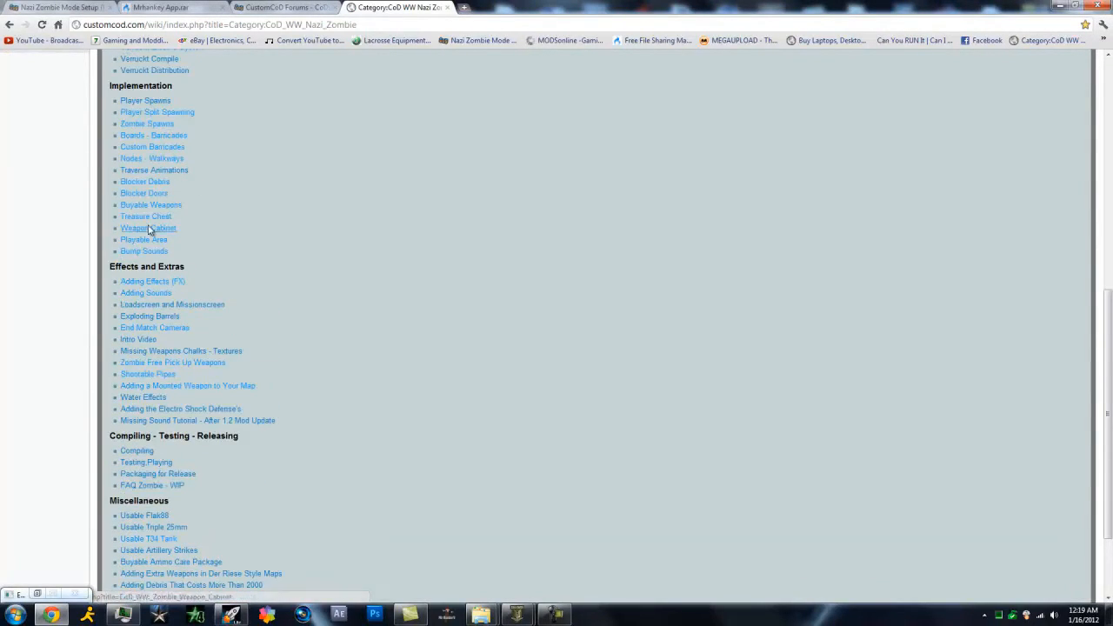
left_click(151, 205)
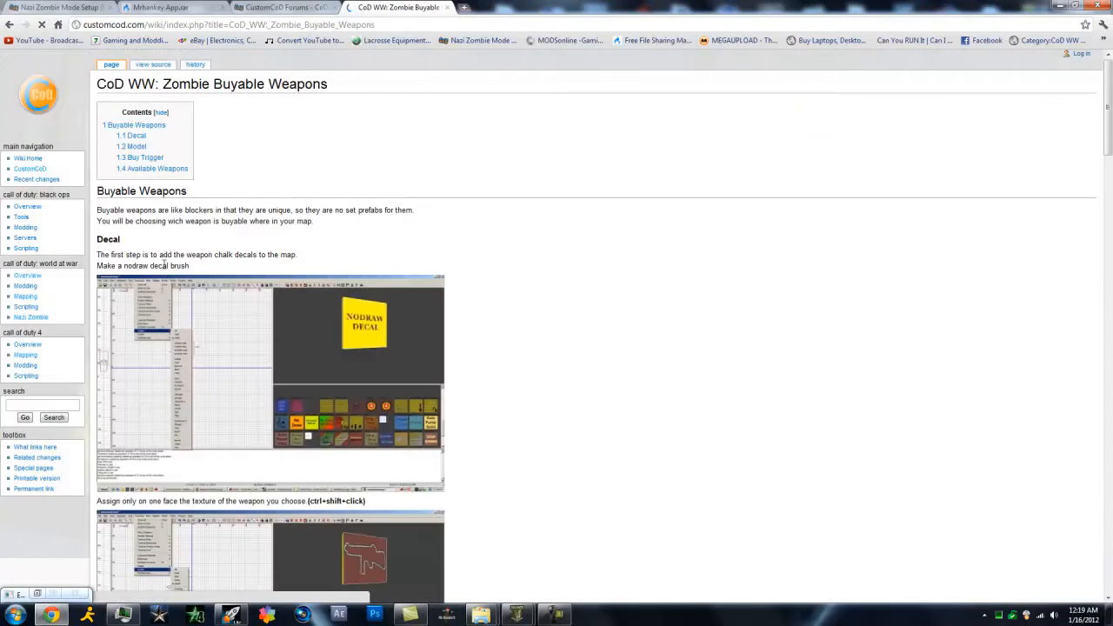
Step: Read the wiki page's Decal and Model instructions for buyable weapons, then return to the map editor
scroll(365, 300, "down", 1)
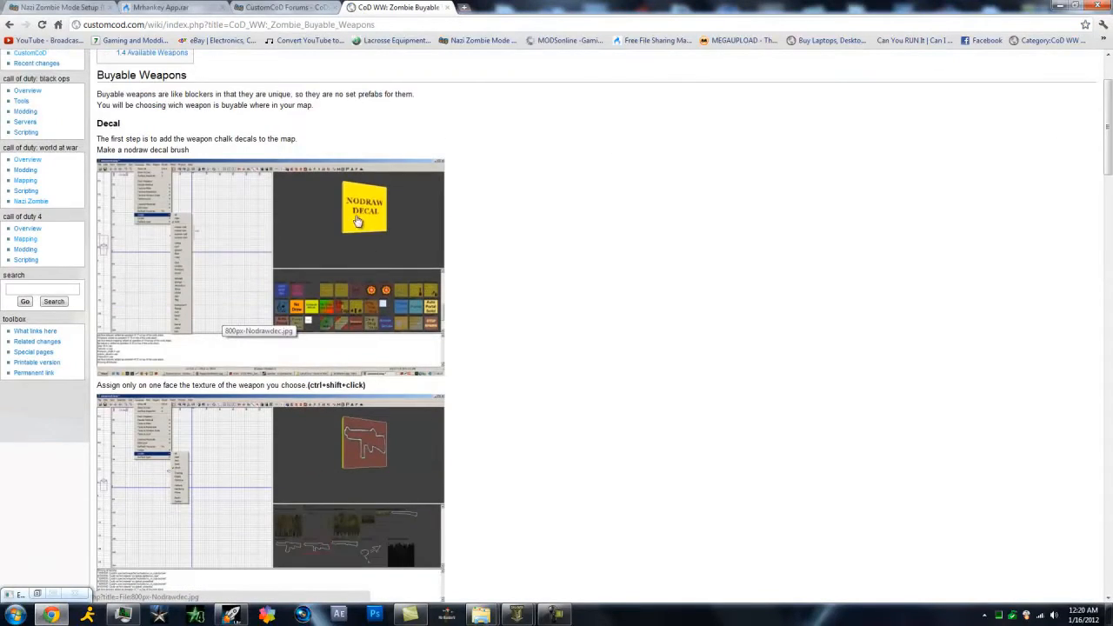
scroll(358, 224, "down", 1)
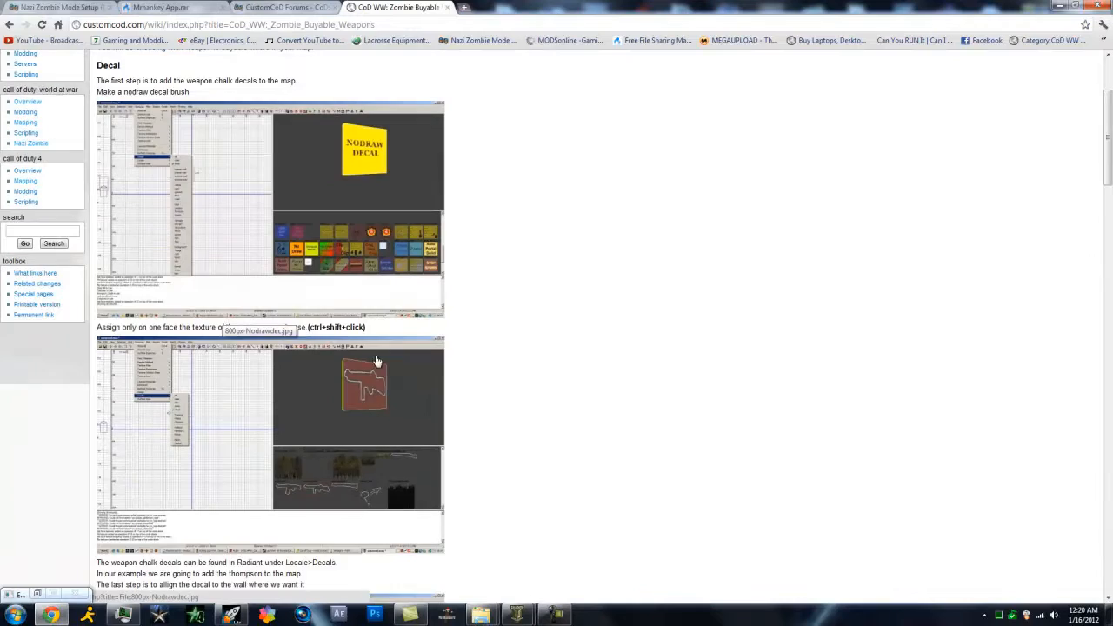
scroll(377, 361, "down", 1)
scroll(374, 335, "down", 2)
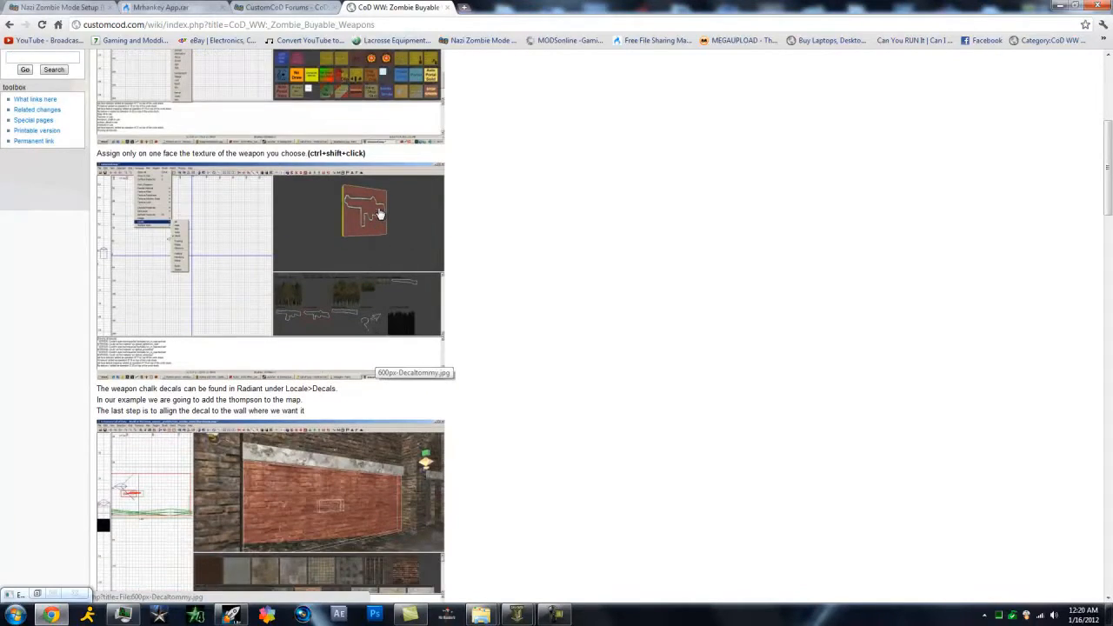
scroll(382, 383, "down", 6)
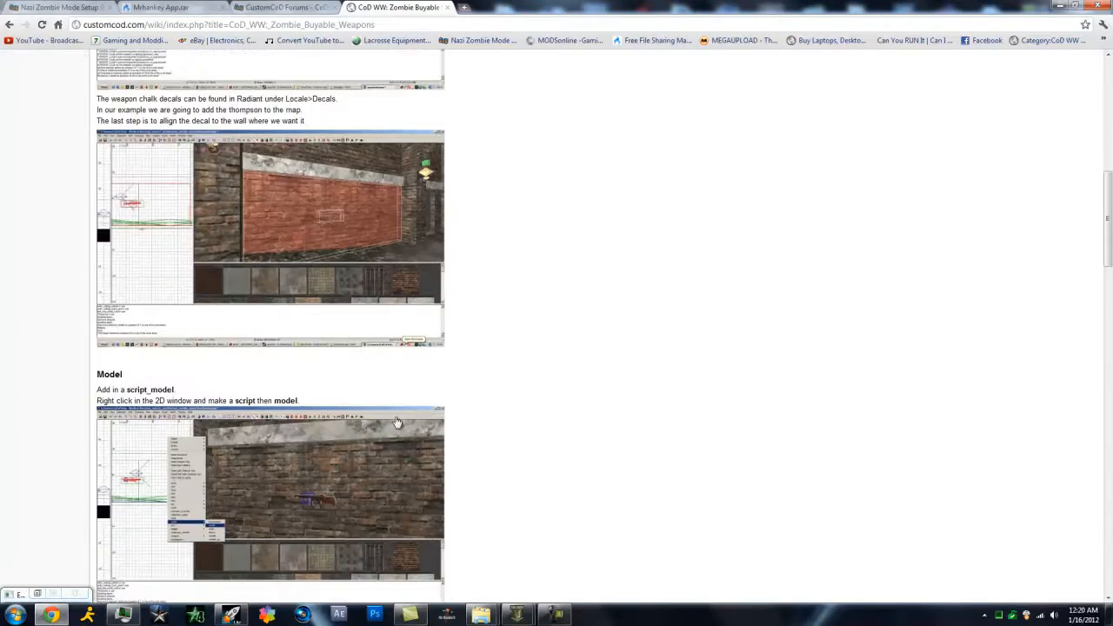
left_click(1061, 5)
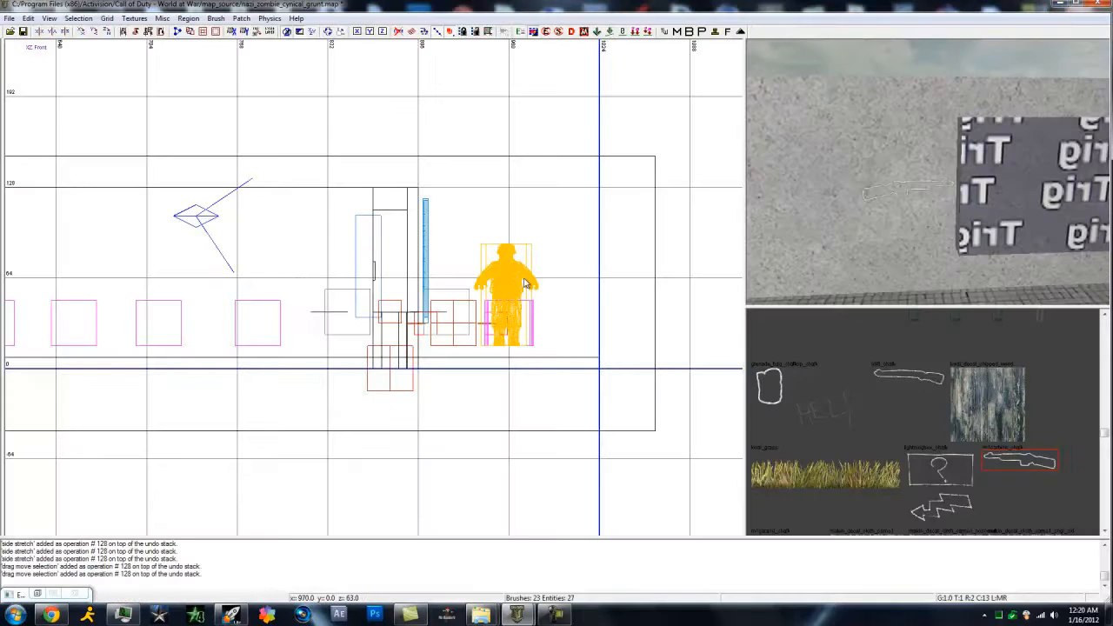
Step: Recheck the wiki guide and create a script_model entity in the top view, in the open floor southwest of the trigger
key("ctrl+Tab")
key("ctrl+Tab")
scroll(422, 324, "down", 3)
right_click(384, 391)
mouse_move(438, 533)
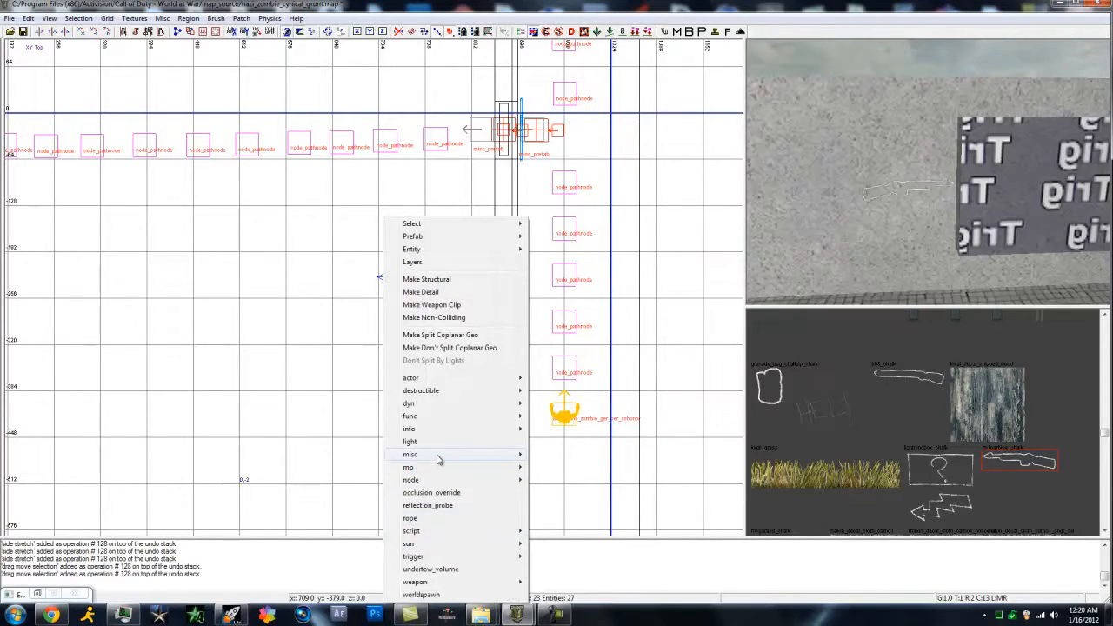
left_click(52, 614)
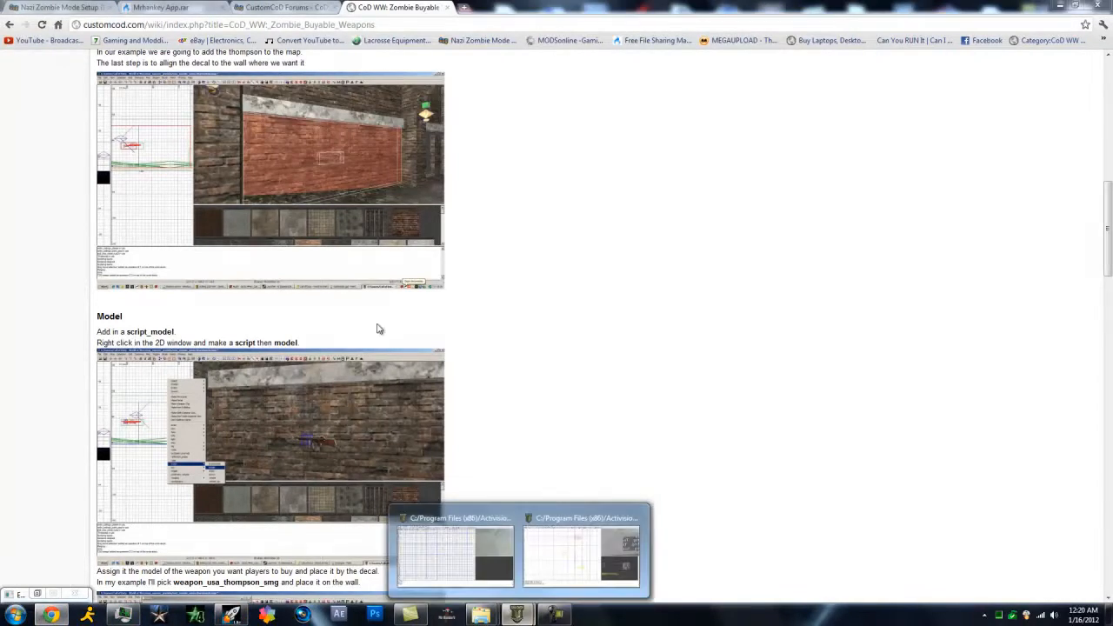
left_click(582, 550)
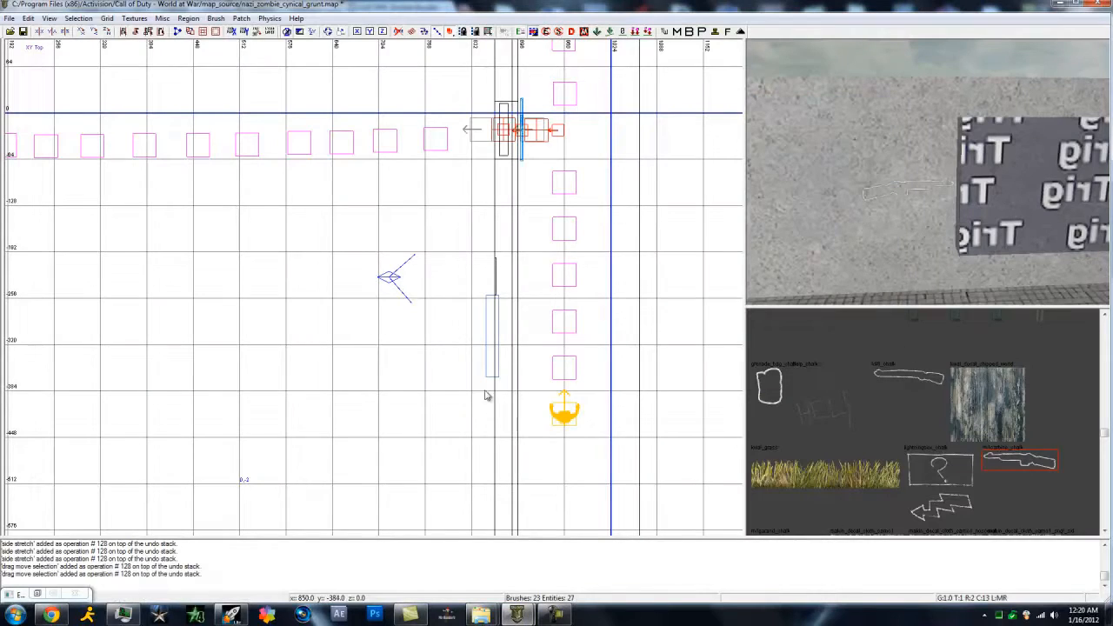
right_click(423, 406)
mouse_move(476, 336)
left_click(600, 343)
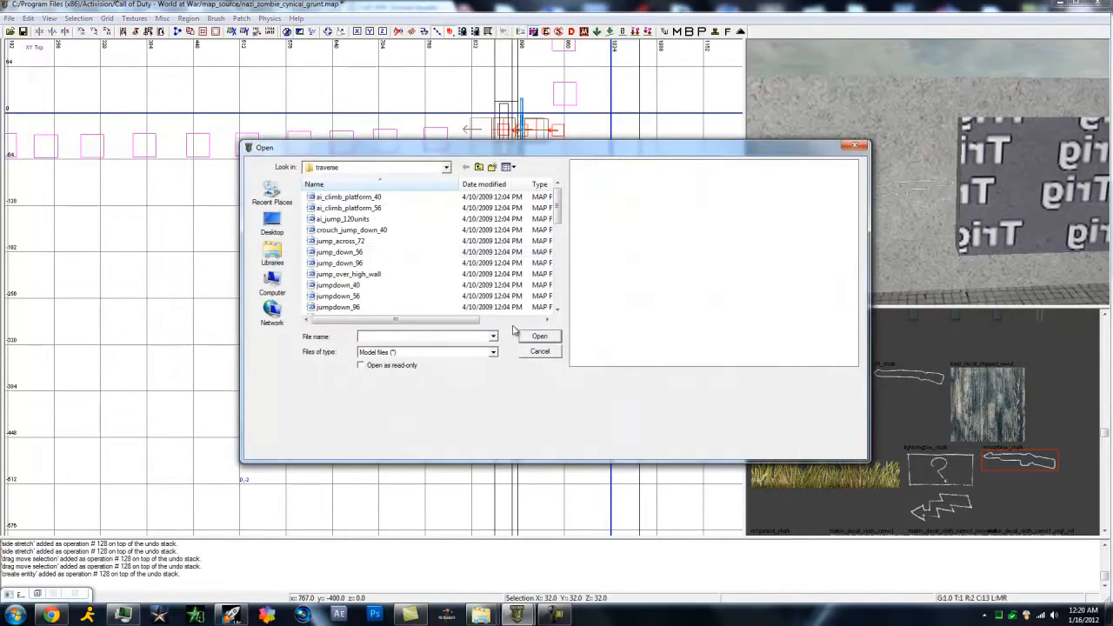
Step: Browse from the Call of Duty - World at War folder to the weapon models and load weapon_usa_m1carbine_rifle for the script_model
left_click(340, 168)
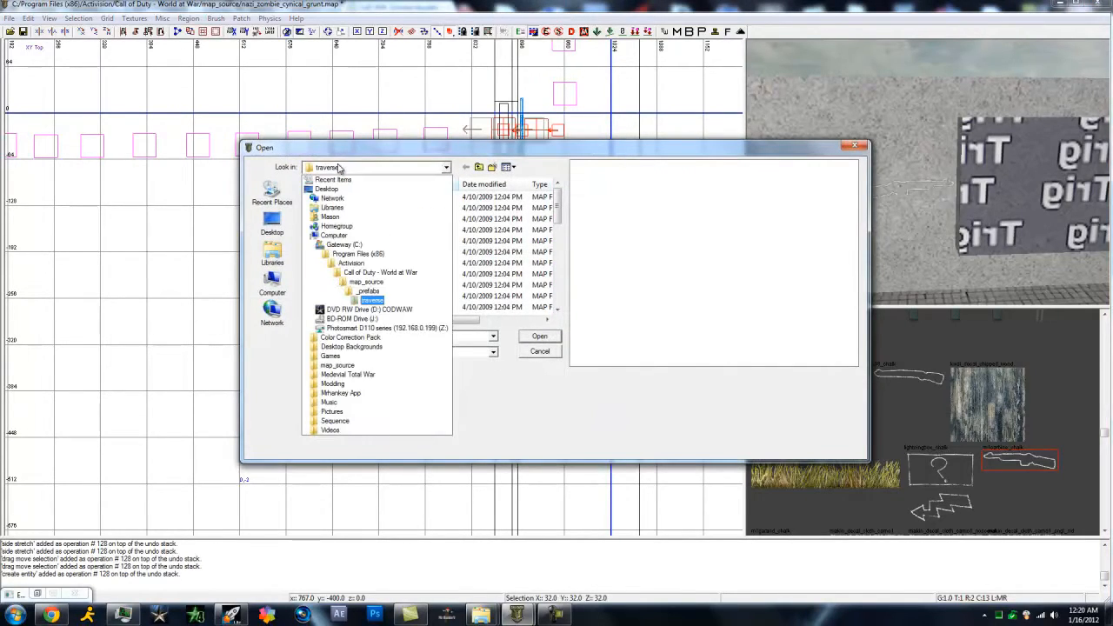
left_click(387, 273)
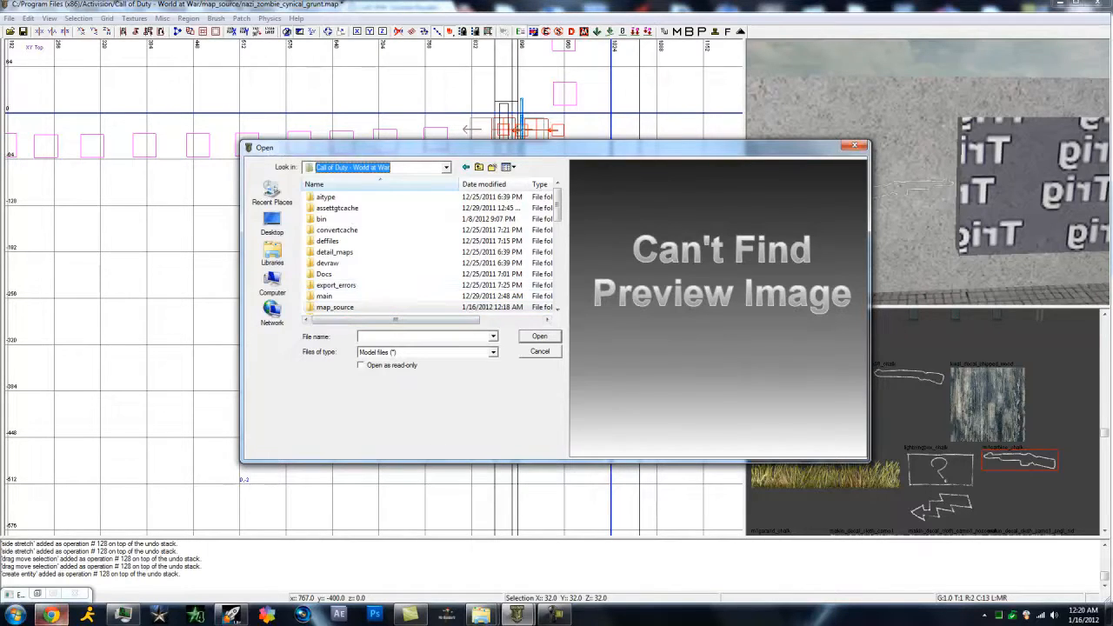
scroll(565, 225, "down", 3)
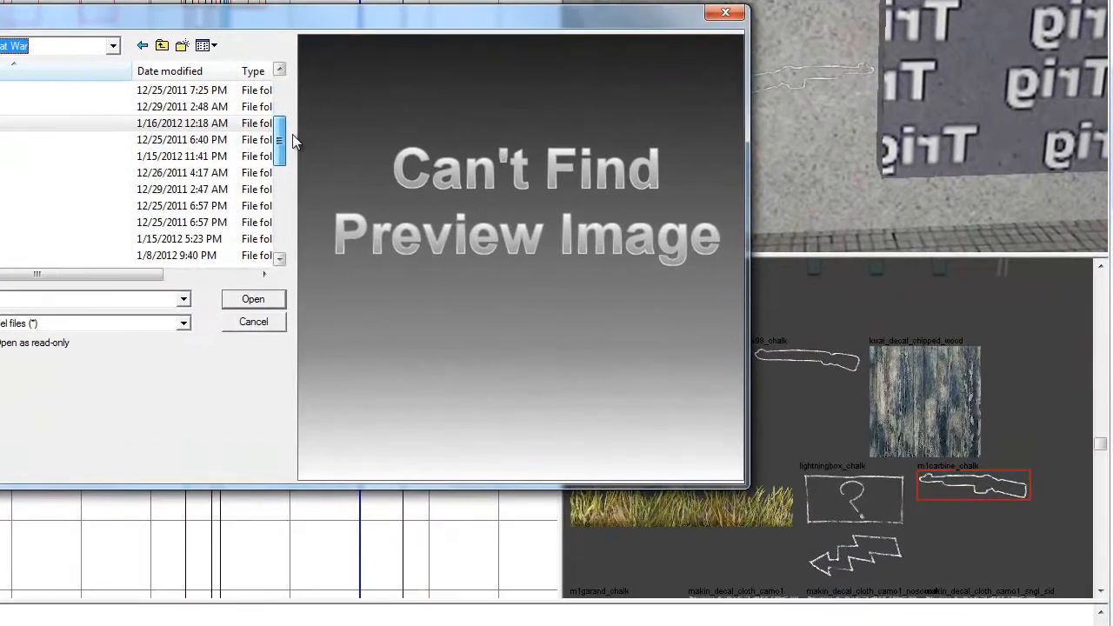
scroll(67, 196, "up", 3)
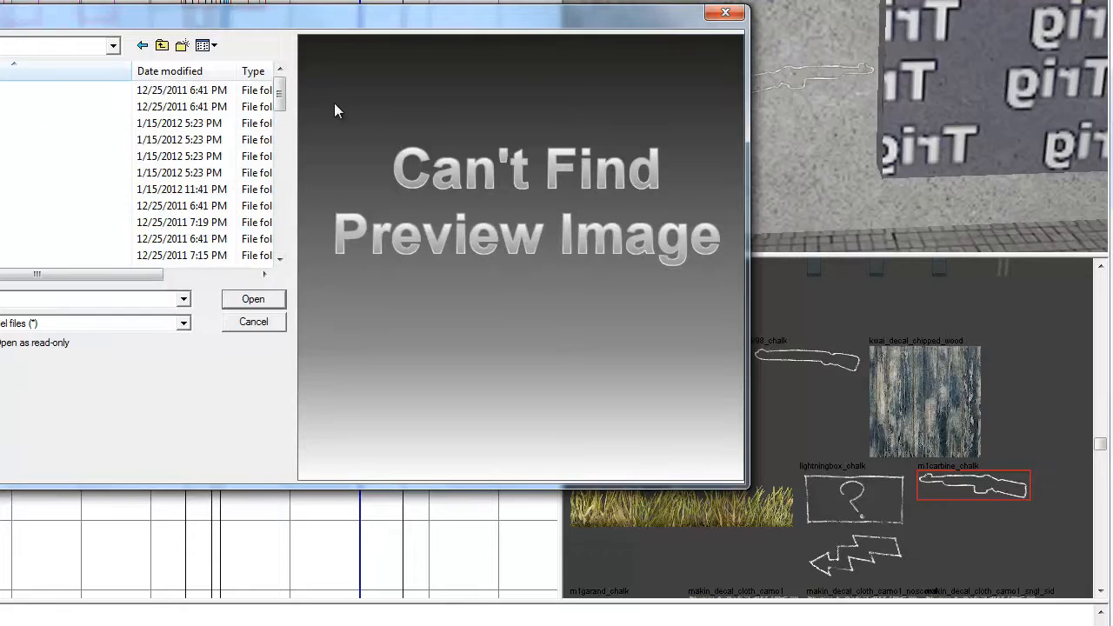
left_click_drag(276, 94, 281, 228)
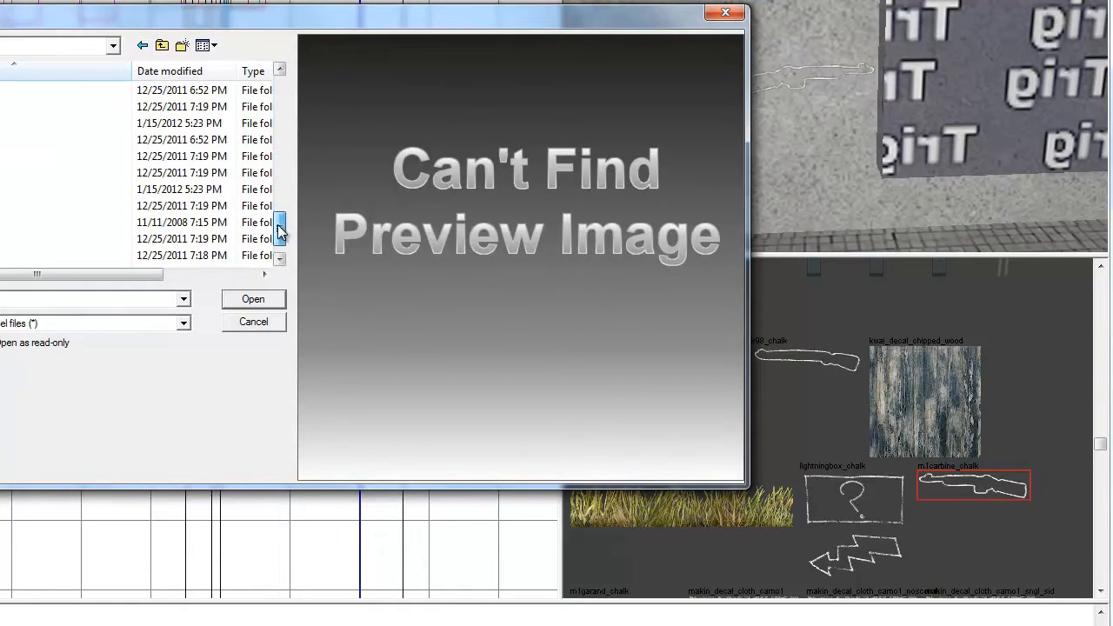
double_click(2, 173)
scroll(252, 105, "down", 1)
left_click_drag(277, 83, 281, 238)
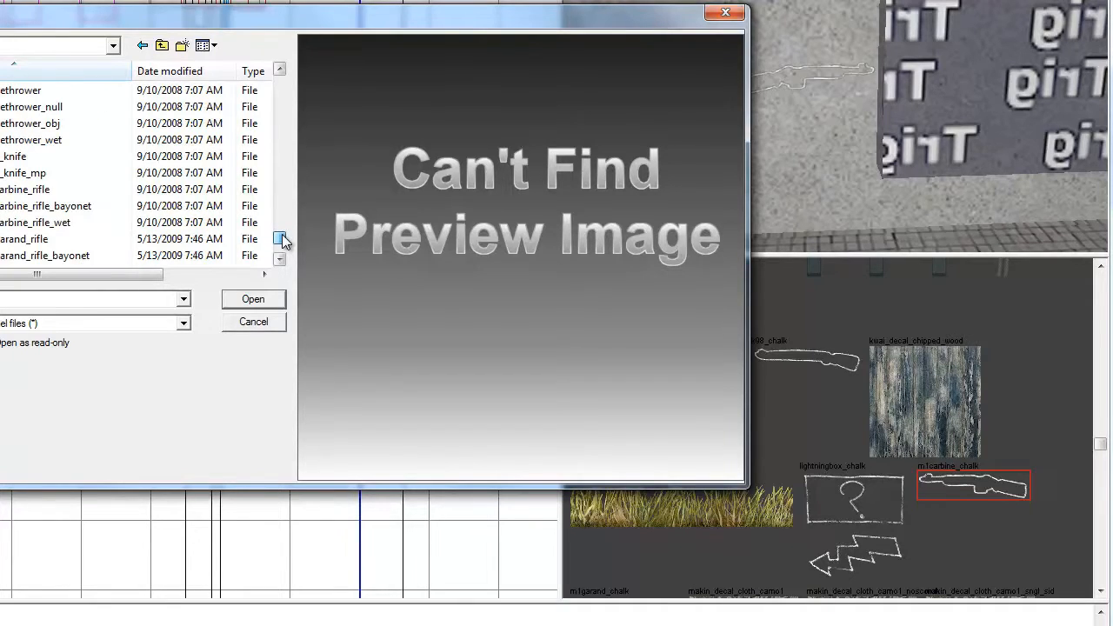
left_click(10, 192)
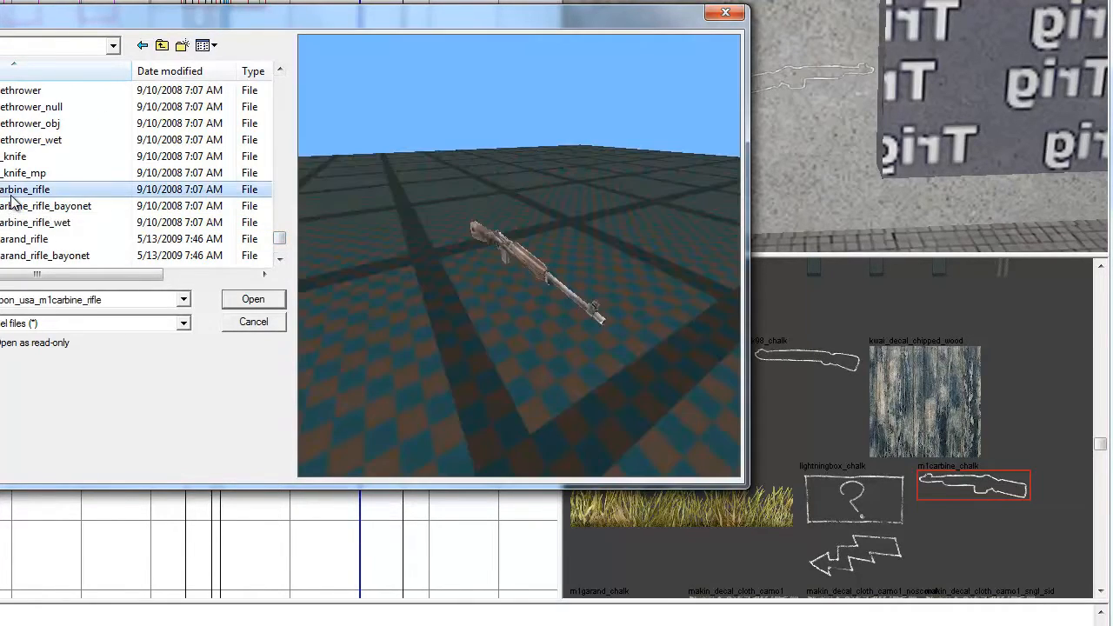
left_click(256, 298)
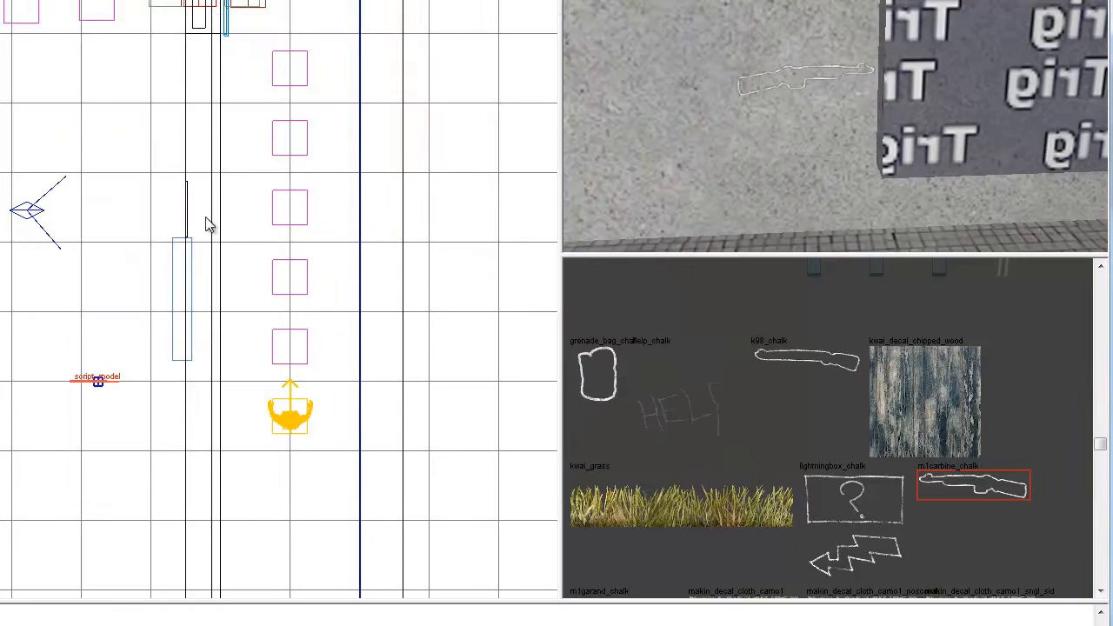
Step: Rotate the M1 Carbine model about Z, move it to the chalk decal on the wall, and lower it in the front view on an 8-unit grid
mouse_move(118, 391)
left_mouse_down()
mouse_move(123, 335)
mouse_move(208, 318)
mouse_move(149, 320)
mouse_move(182, 322)
mouse_move(186, 214)
left_mouse_up()
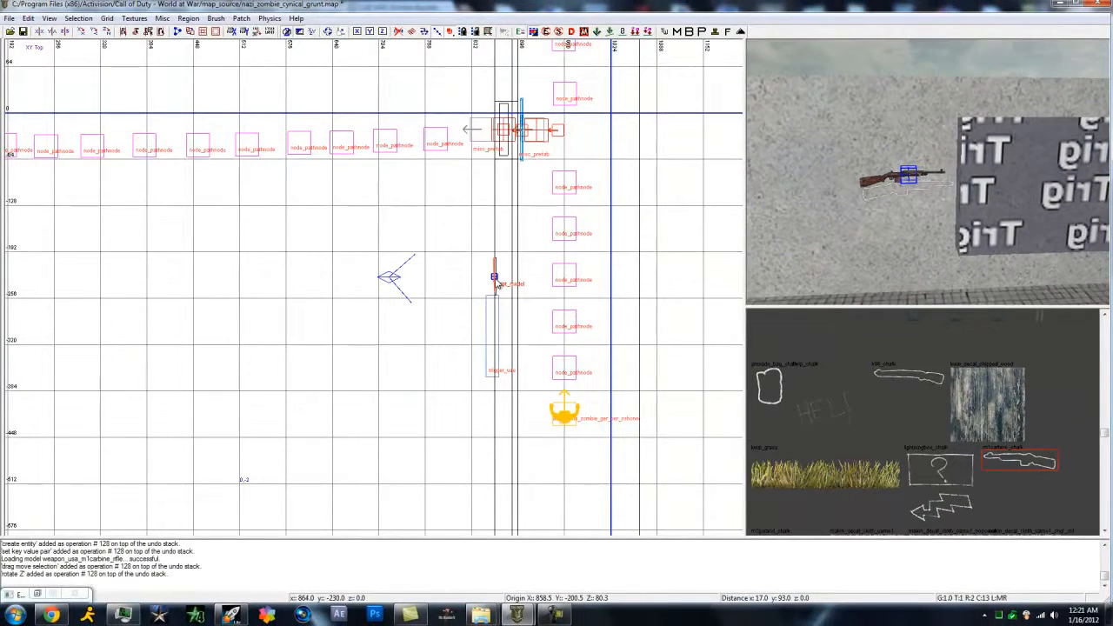
key("ctrl+Tab")
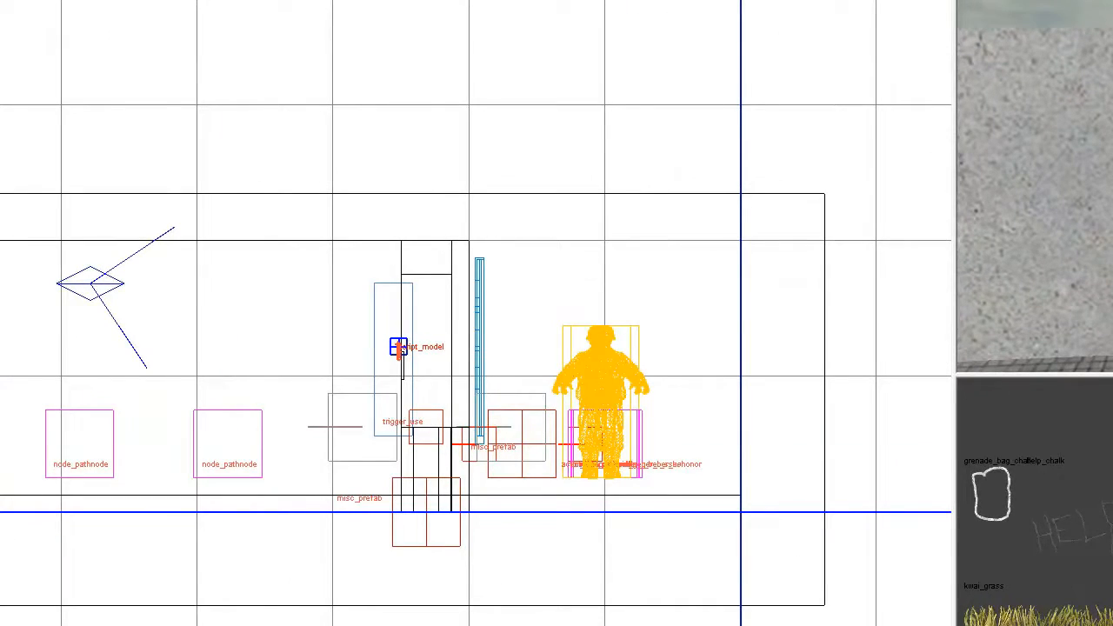
left_click(8, 2)
left_click(58, 59)
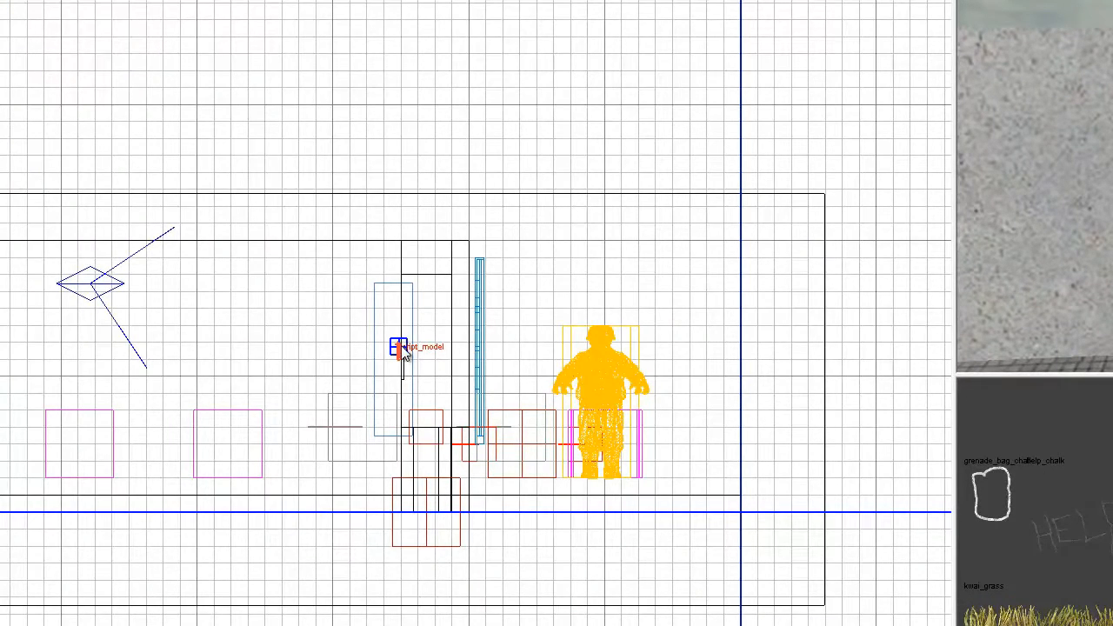
left_click_drag(401, 345, 402, 360)
left_click_drag(403, 363, 412, 369)
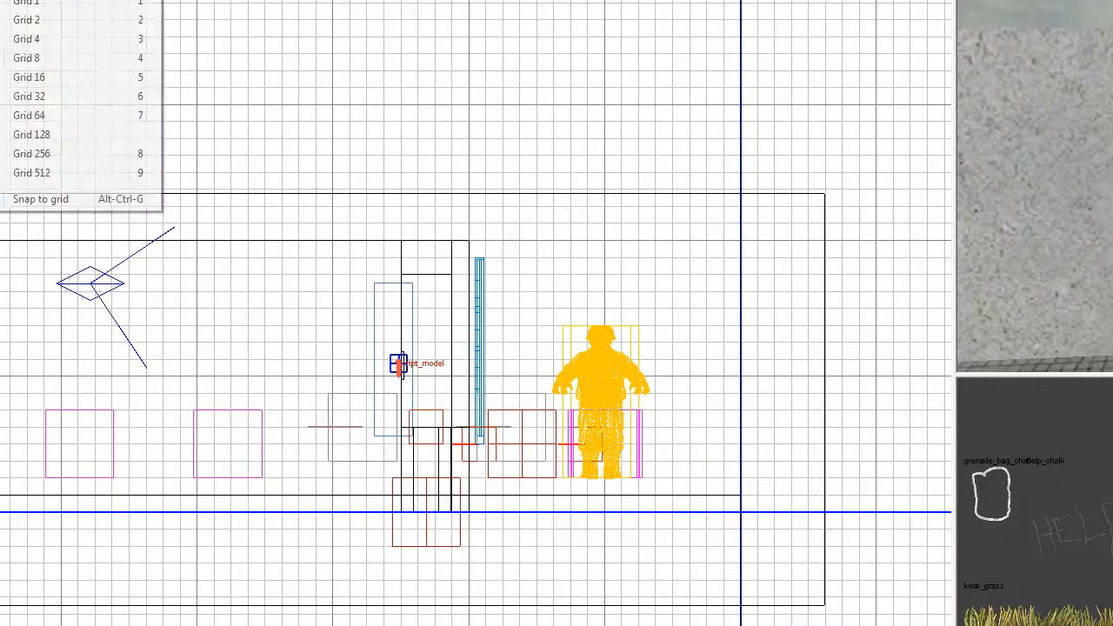
Step: Fine-tune the rifle model's position in the front view with grid sizes 2 and 1, placing it just in front of the chalk decal
left_click(44, 21)
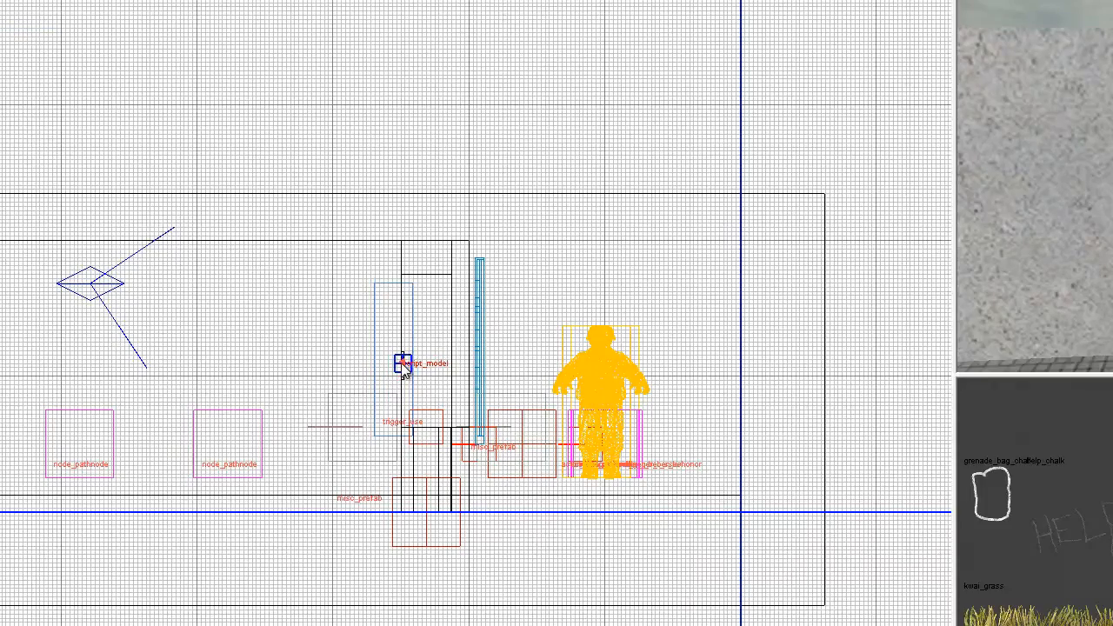
left_click_drag(401, 363, 391, 357)
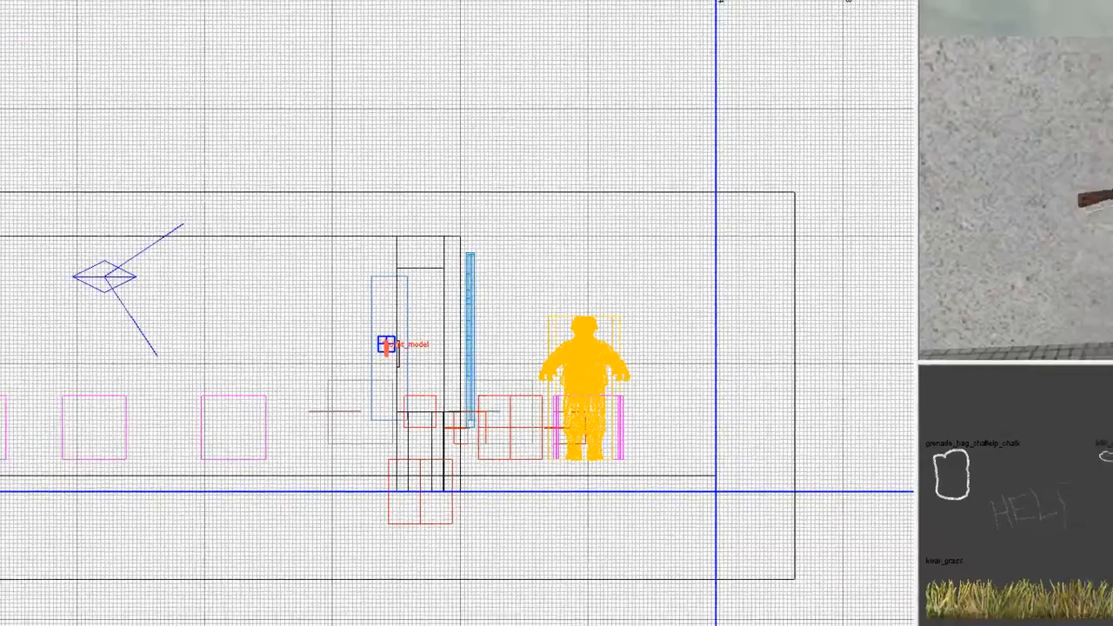
left_click(95, 10)
left_click(124, 54)
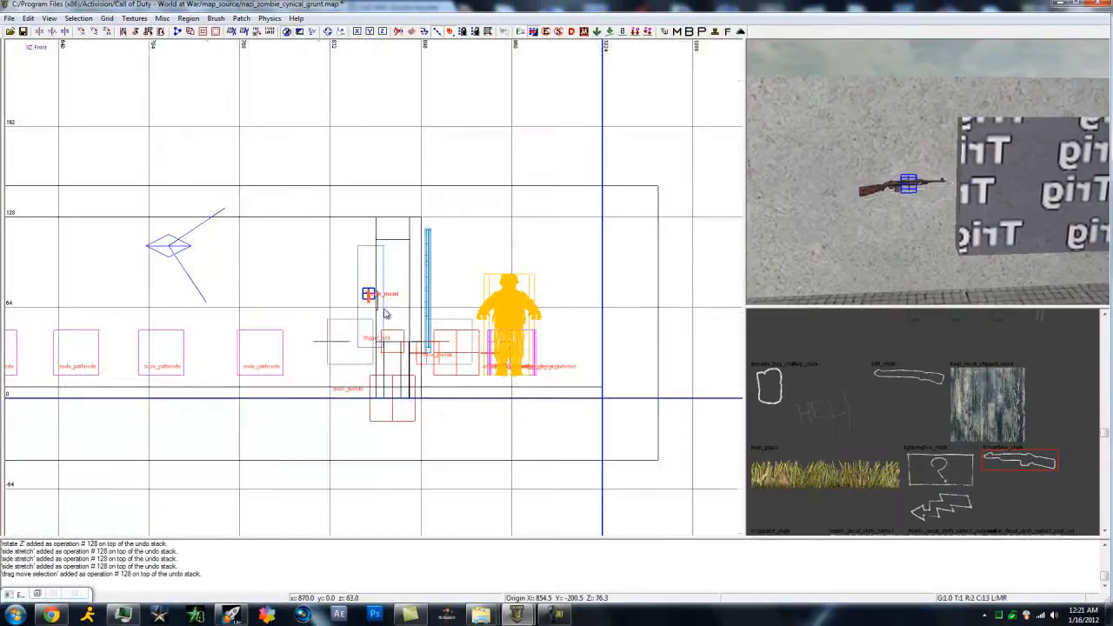
scroll(385, 314, "up", 3)
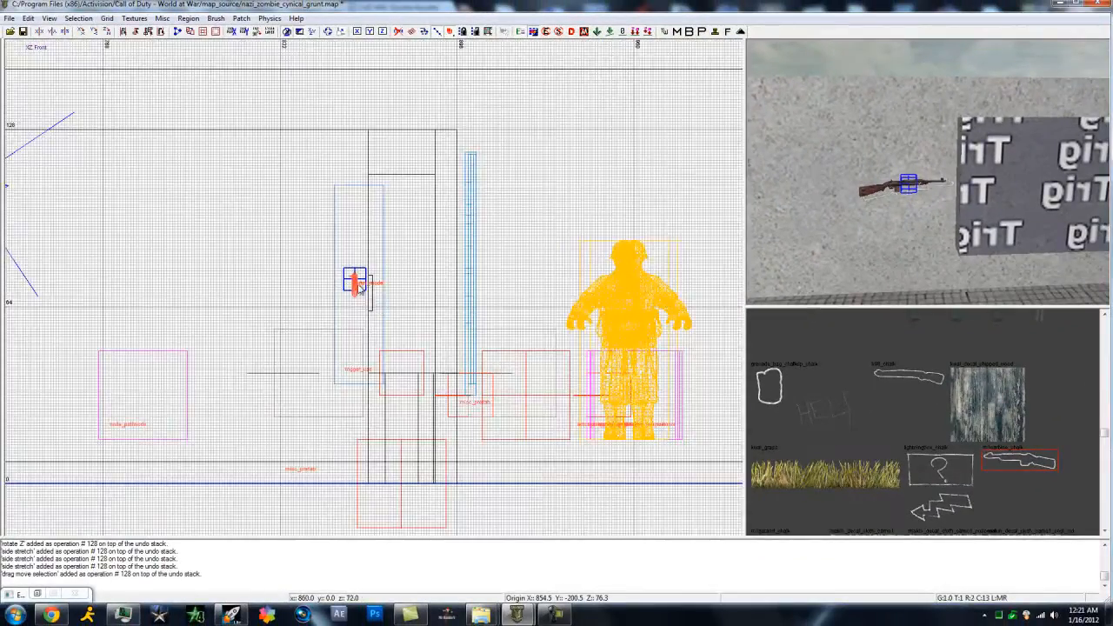
left_click_drag(355, 287, 362, 295)
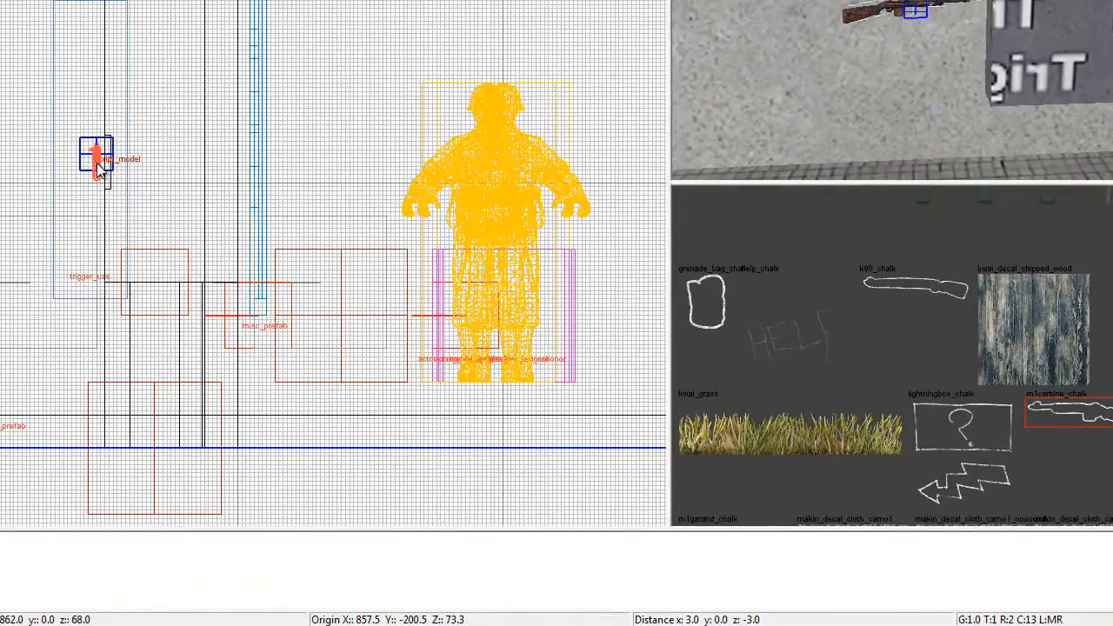
mouse_move(97, 163)
left_mouse_down()
mouse_move(111, 163)
mouse_move(94, 165)
left_mouse_up()
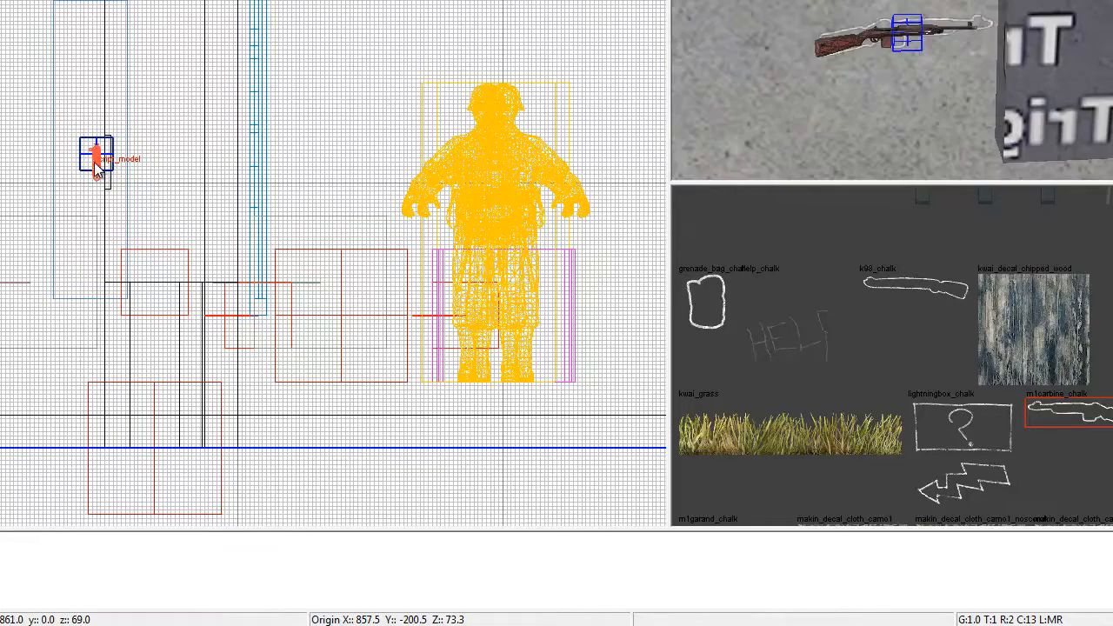
Step: Check the rifle against its chalk outline from several angles and raise the model by 1 unit
key("Up")
key("Right")
key("Down")
key("Left")
key("Up")
key("Right")
key("Down")
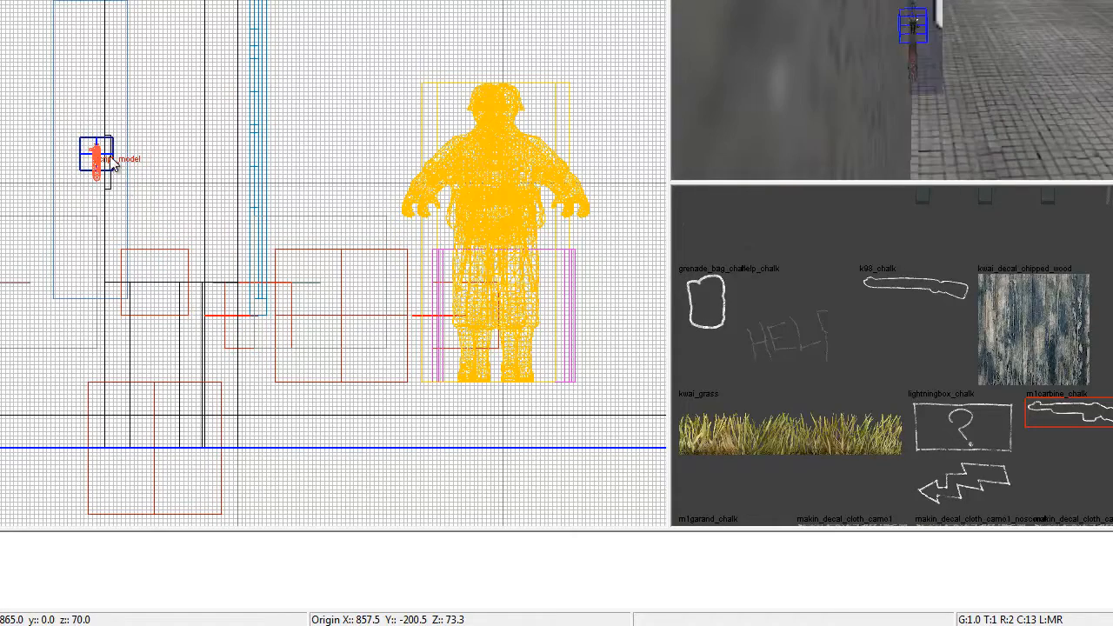
key("Right")
key("Right")
key("Up")
key("Left")
key("Left")
key("Down")
key("Down")
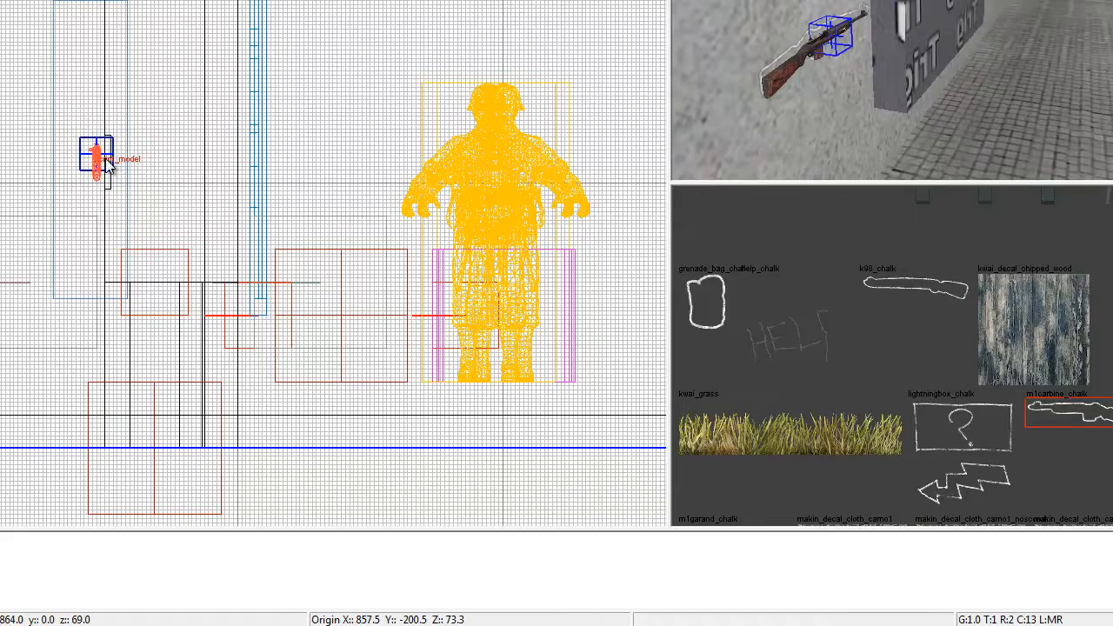
left_click_drag(98, 170, 100, 167)
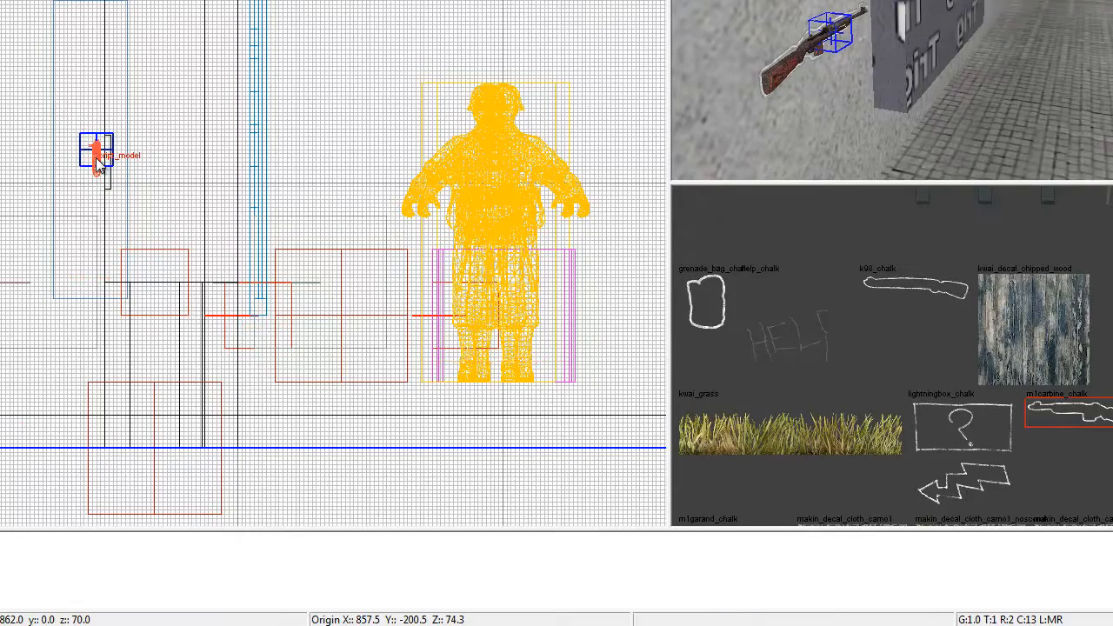
key("Escape")
Step: Reselect the rifle model and shift it slightly along the wall in the top view to line up with the chalk outline
key("Up")
key("Up")
key("Left")
key("Left")
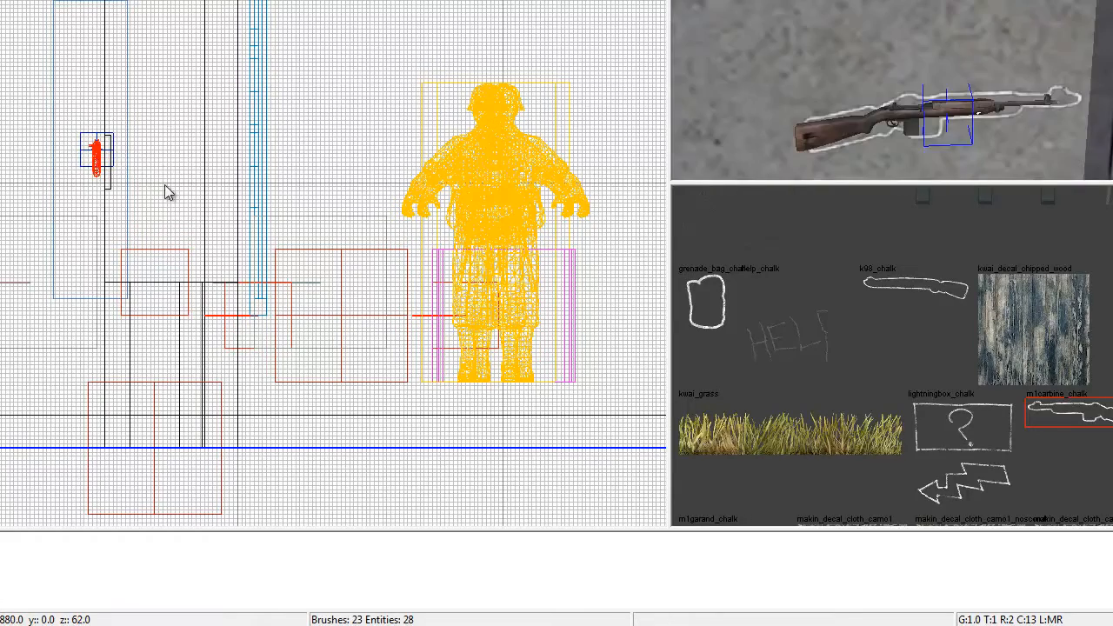
key("Down")
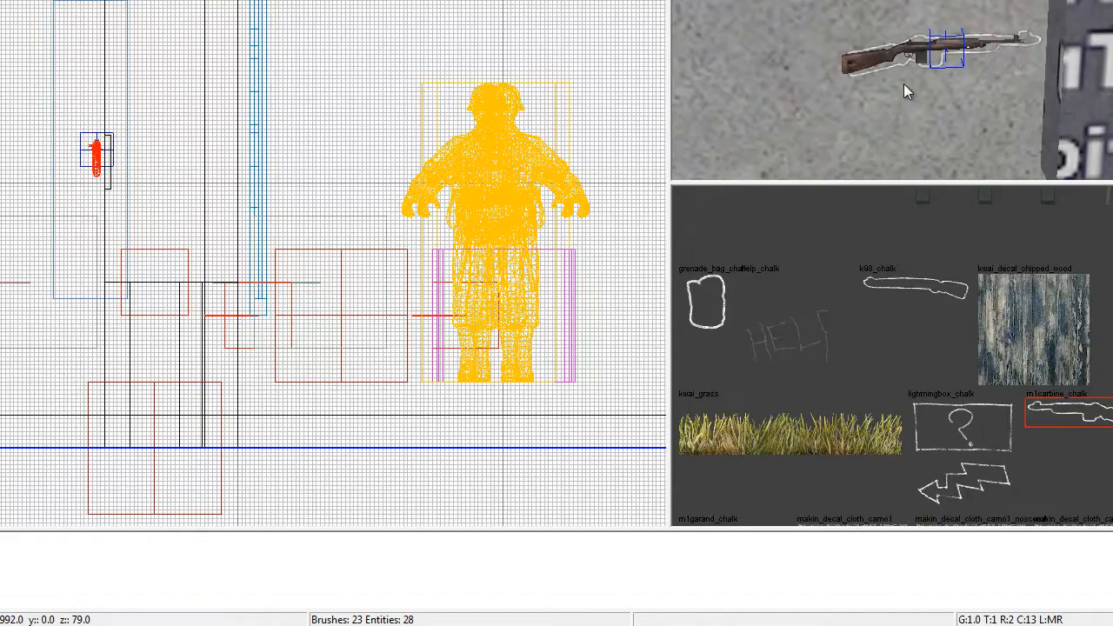
left_click(896, 56, "shift")
left_click(895, 42, "shift")
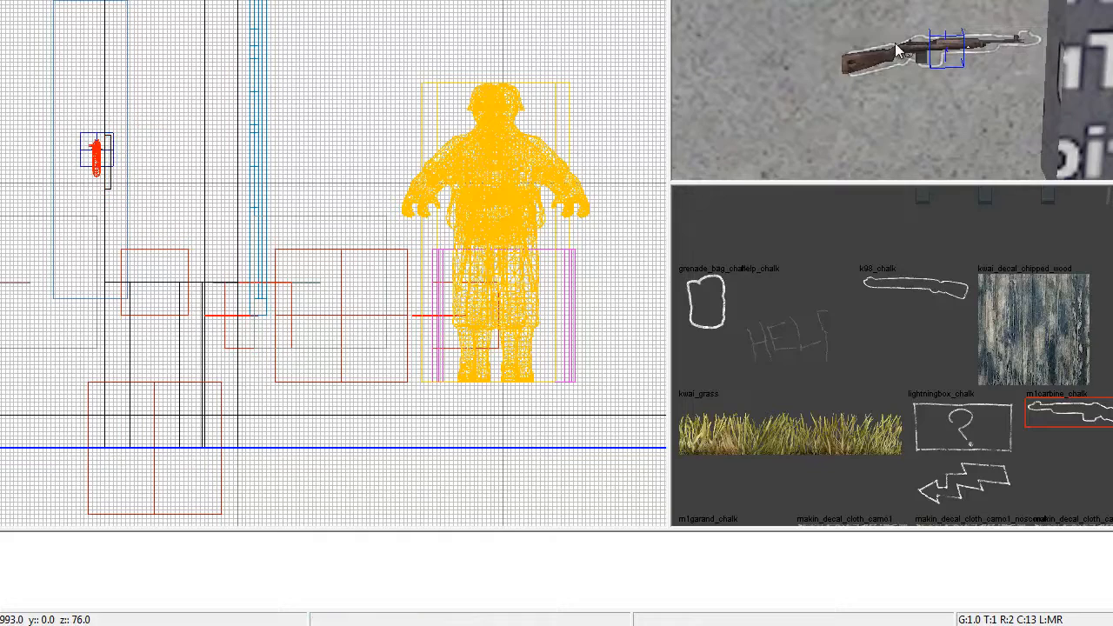
left_click(895, 42, "shift")
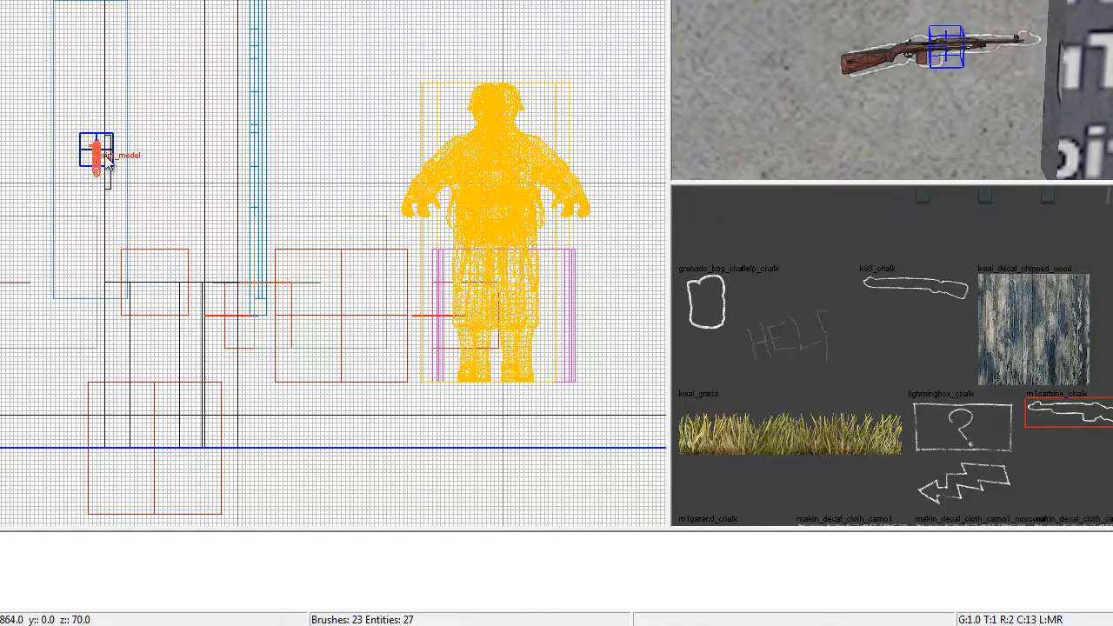
key("ctrl+Tab")
key("ctrl+Tab")
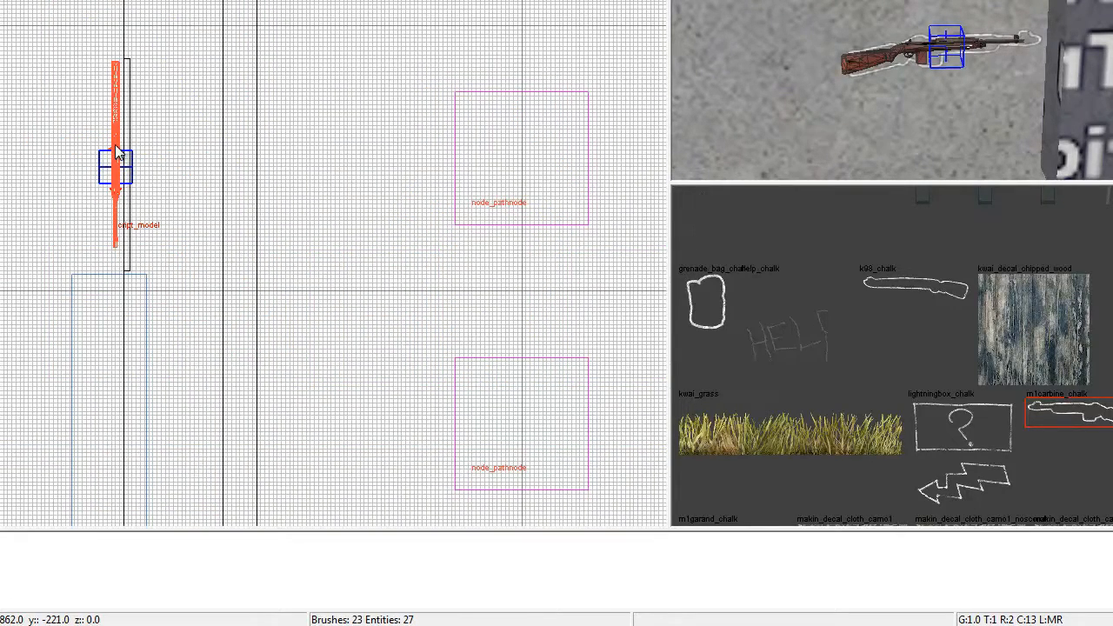
left_click_drag(119, 152, 118, 156)
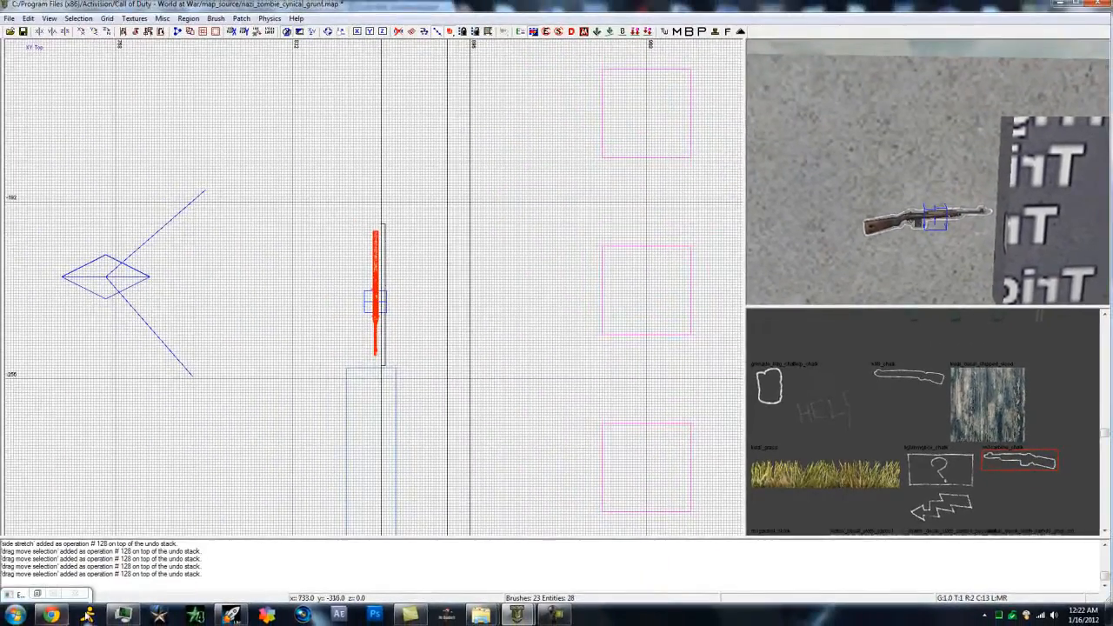
Step: Read the wiki guide's Model and Buy Trigger sections on linking the trigger to the weapon, then return to the map editor
left_click(54, 615)
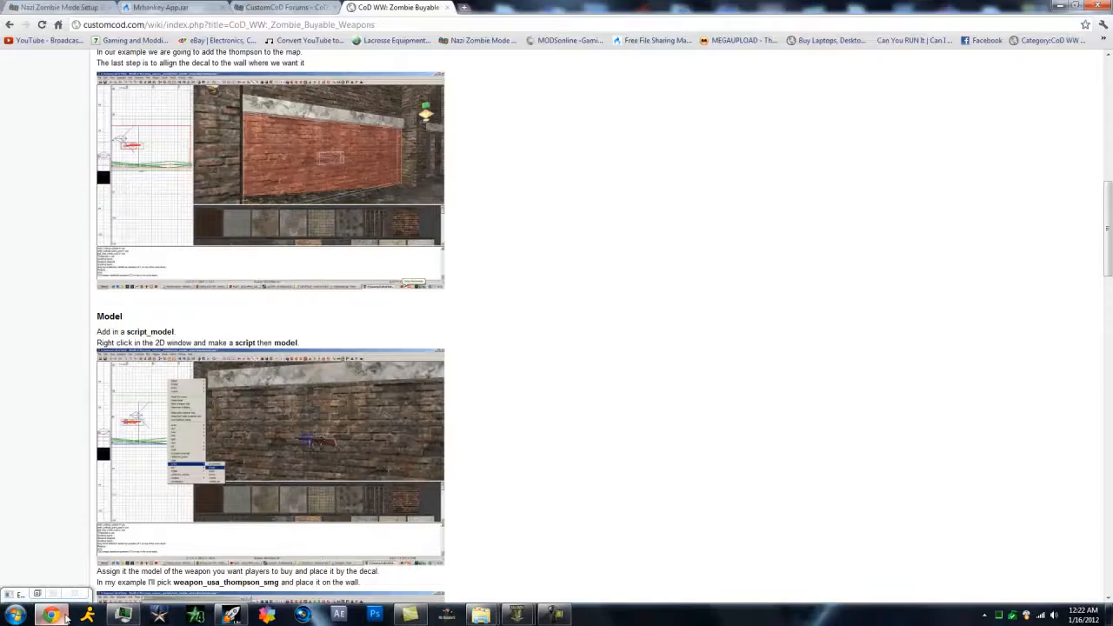
scroll(307, 275, "down", 1)
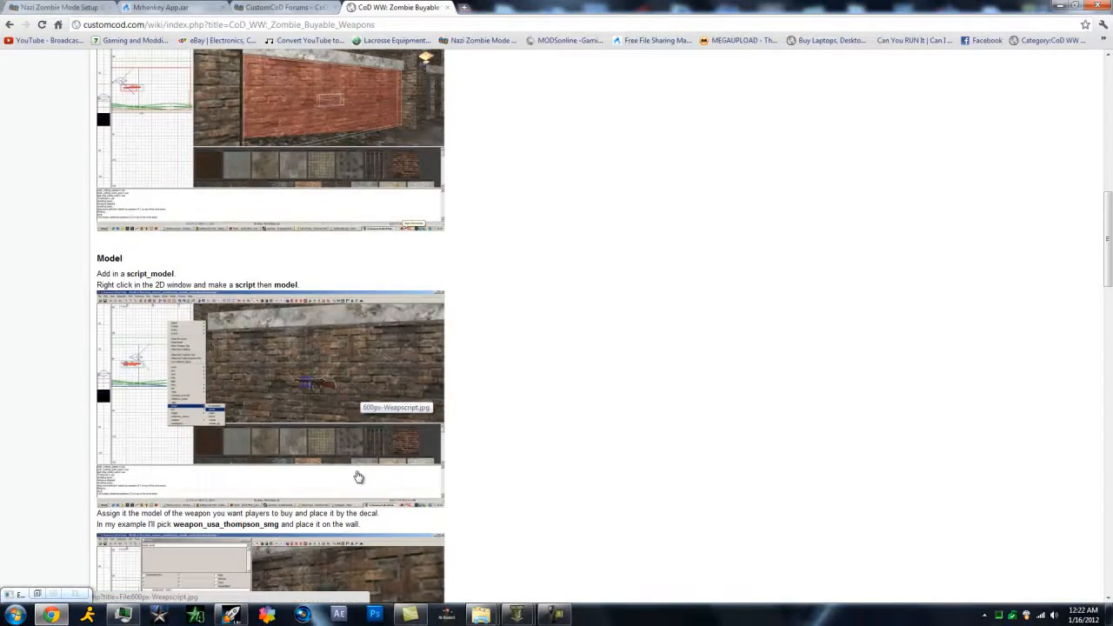
scroll(359, 477, "down", 3)
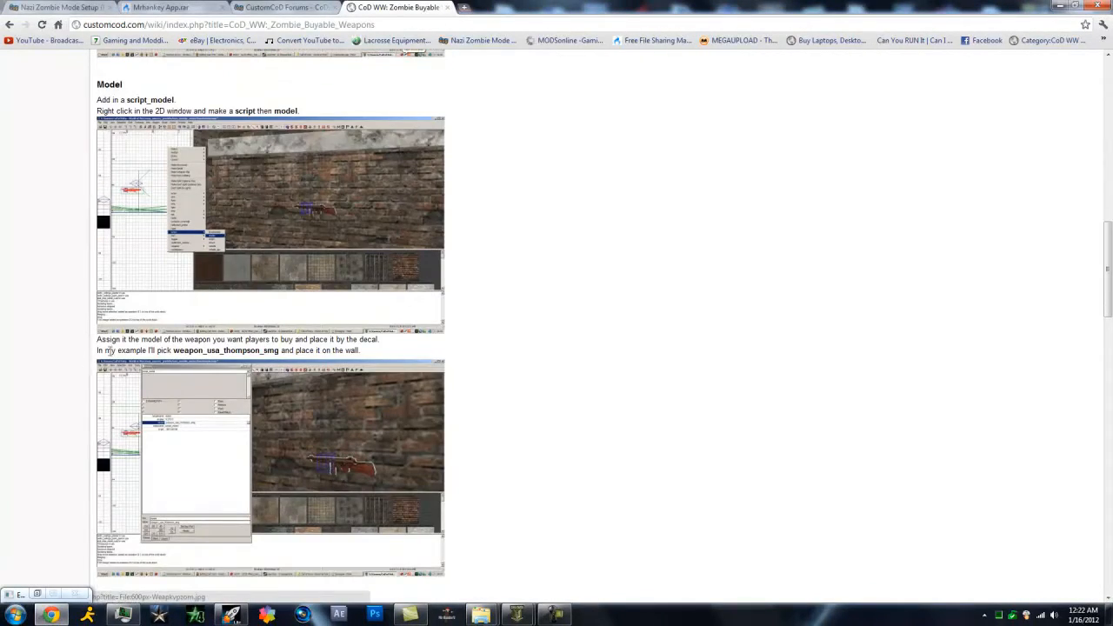
scroll(196, 471, "down", 2)
scroll(236, 541, "down", 2)
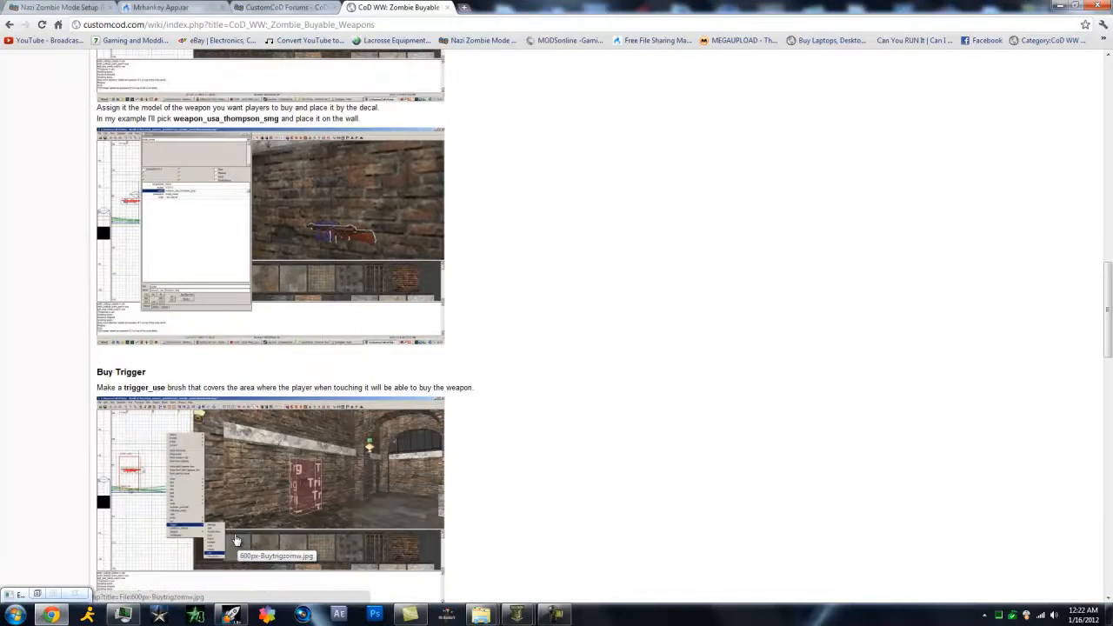
scroll(281, 397, "down", 2)
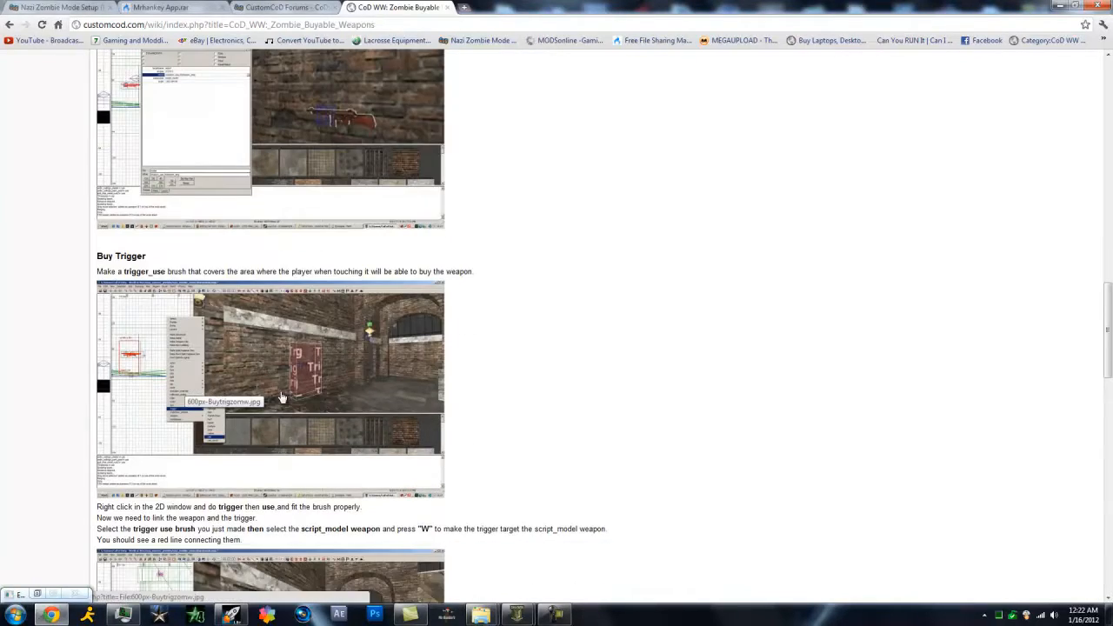
scroll(290, 416, "down", 1)
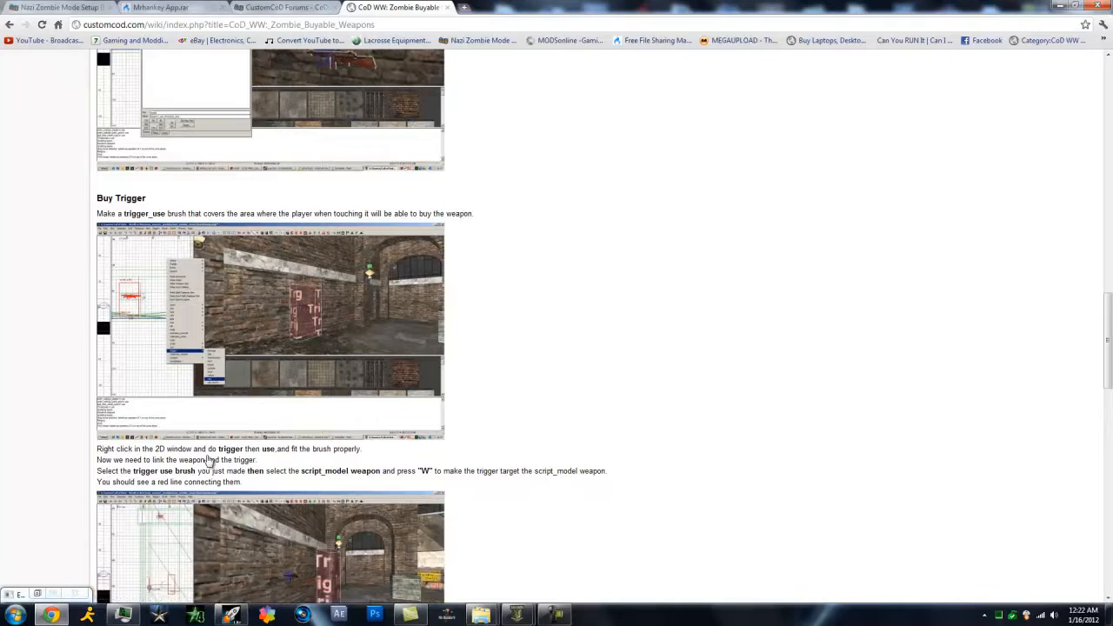
scroll(209, 454, "down", 1)
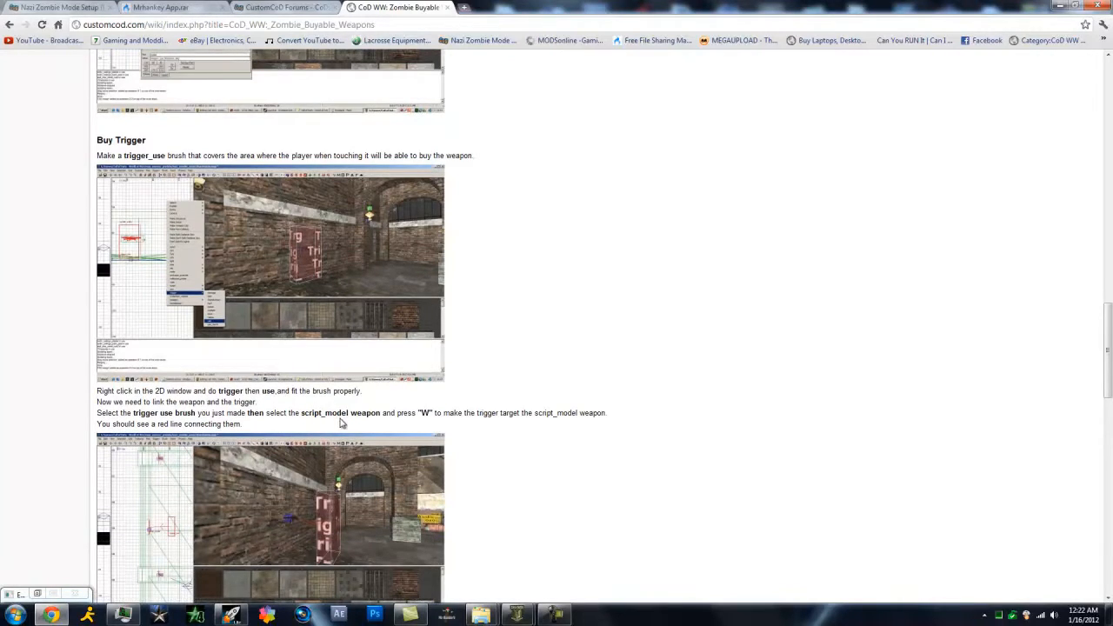
scroll(342, 423, "down", 1)
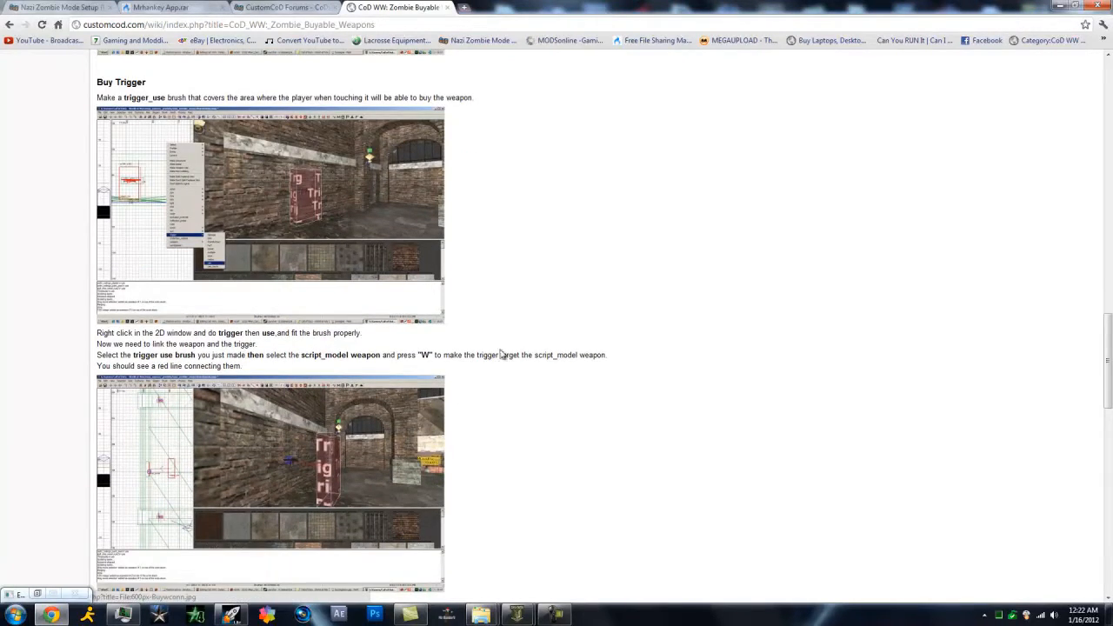
left_click(1060, 5)
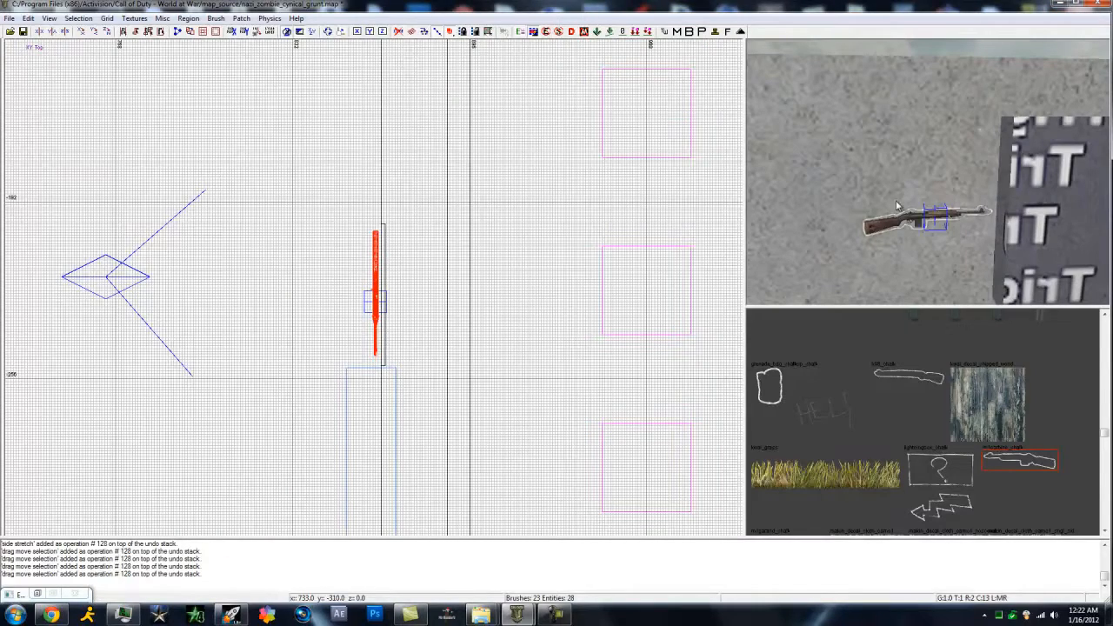
Step: Connect the rifle script_model and the trigger_use brush by selecting the rifle first and the trigger second, then clear the selection
left_click(911, 223, "shift")
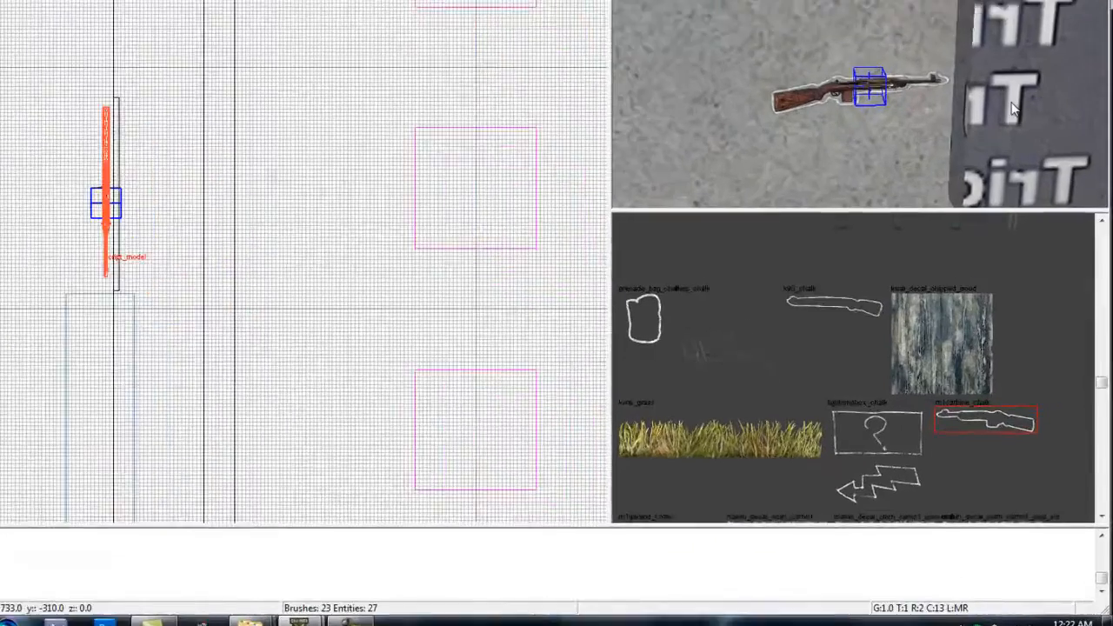
left_click(1038, 227, "shift")
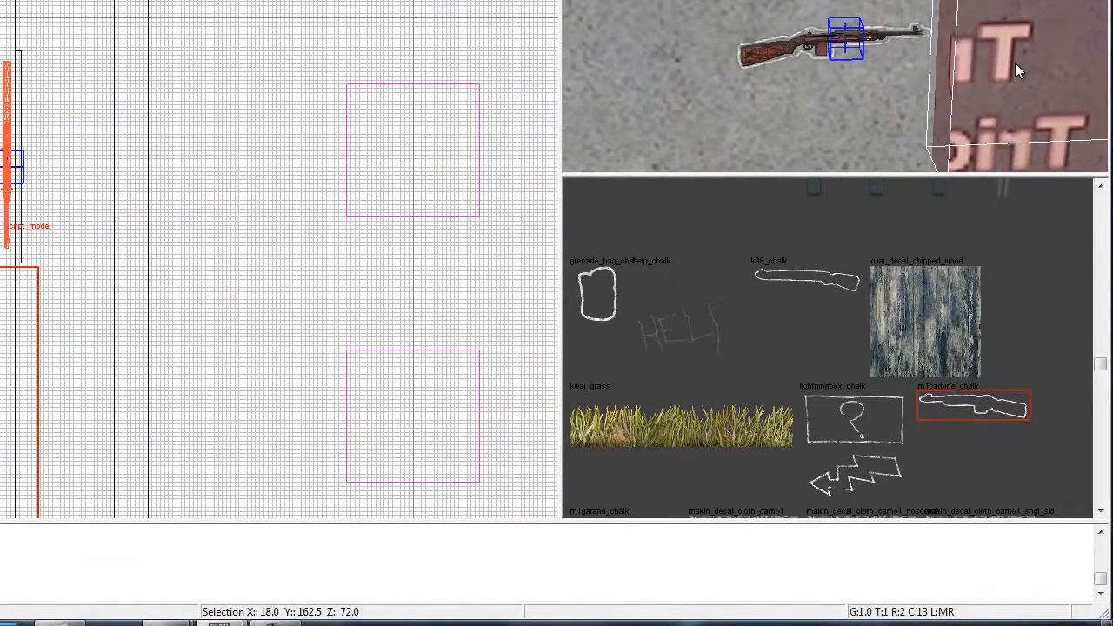
key("w")
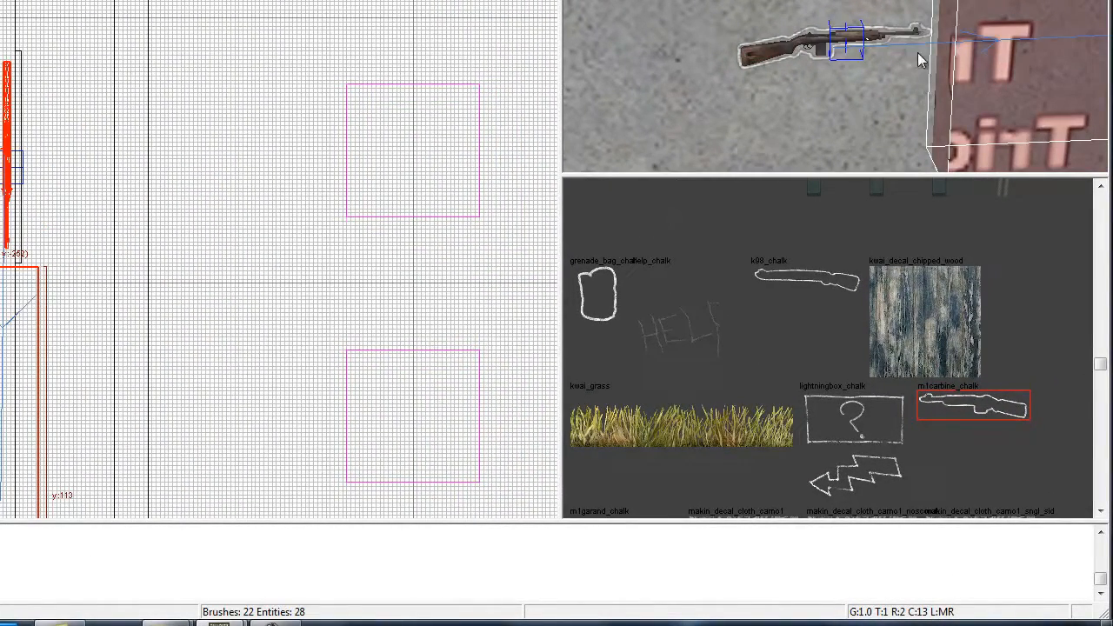
right_click_drag(918, 52, 797, 41)
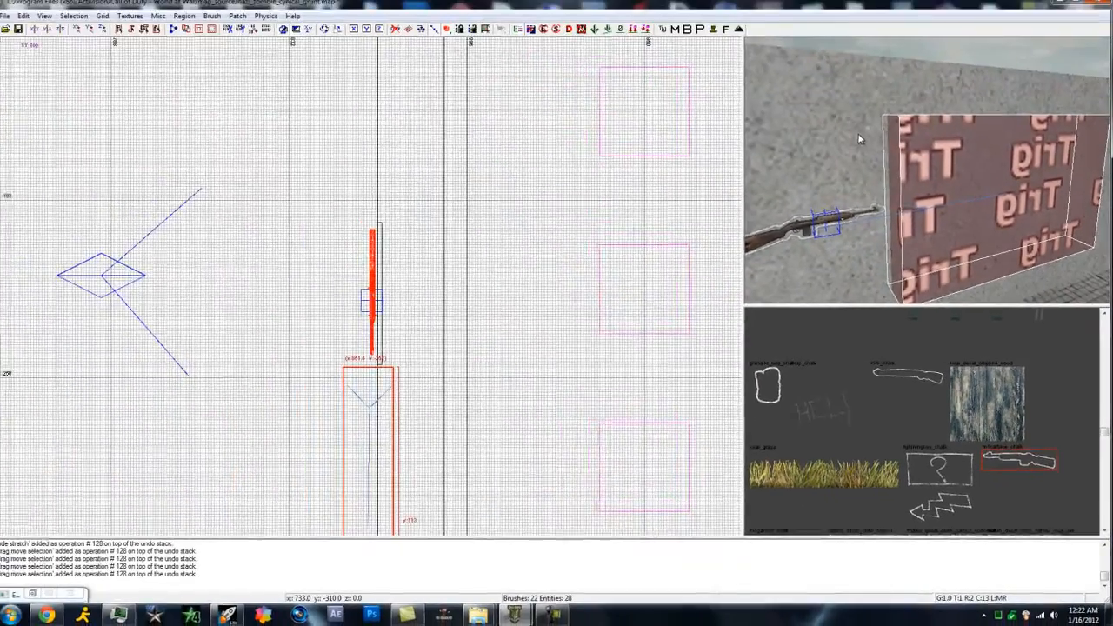
key("Escape")
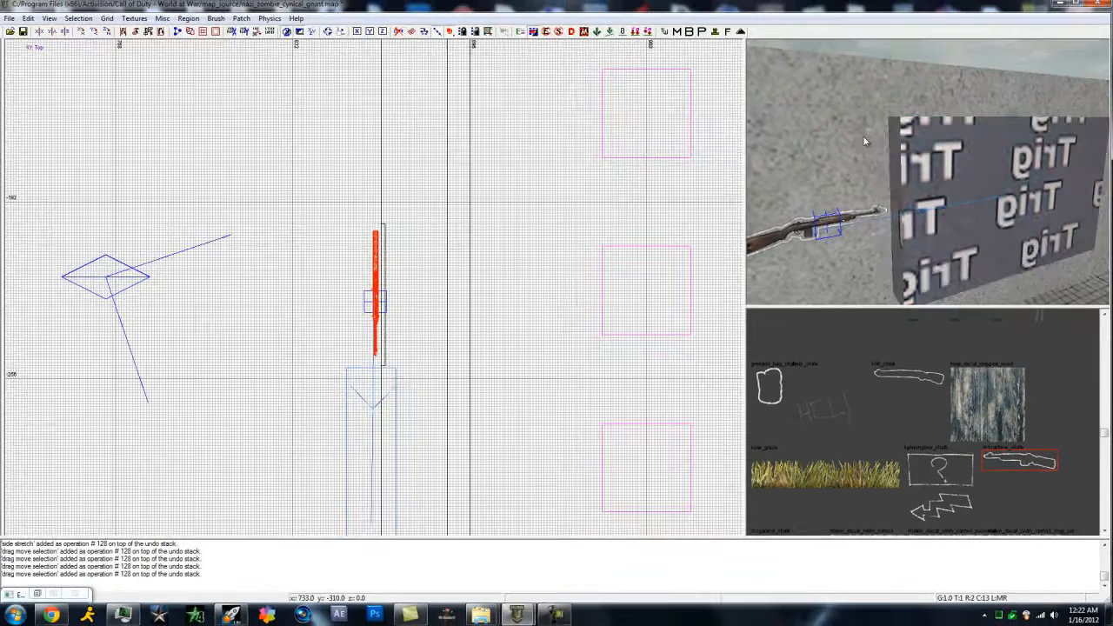
Step: Read the wiki guide's section on the trigger_use keys and values, then close the blank spare editor window and return to the map
left_click(47, 615)
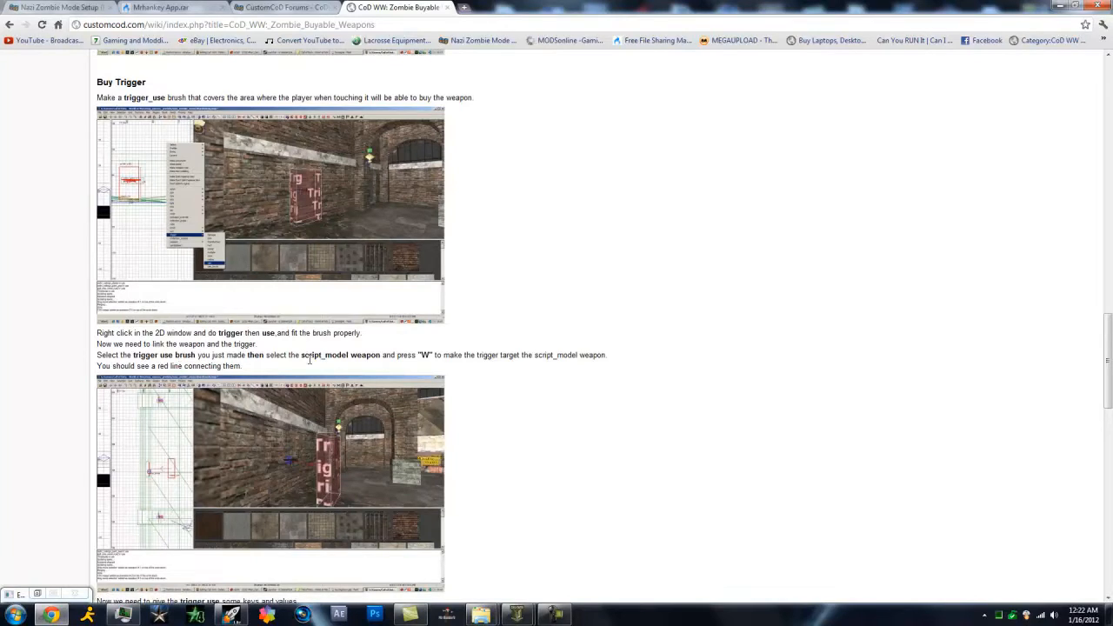
scroll(292, 485, "down", 3)
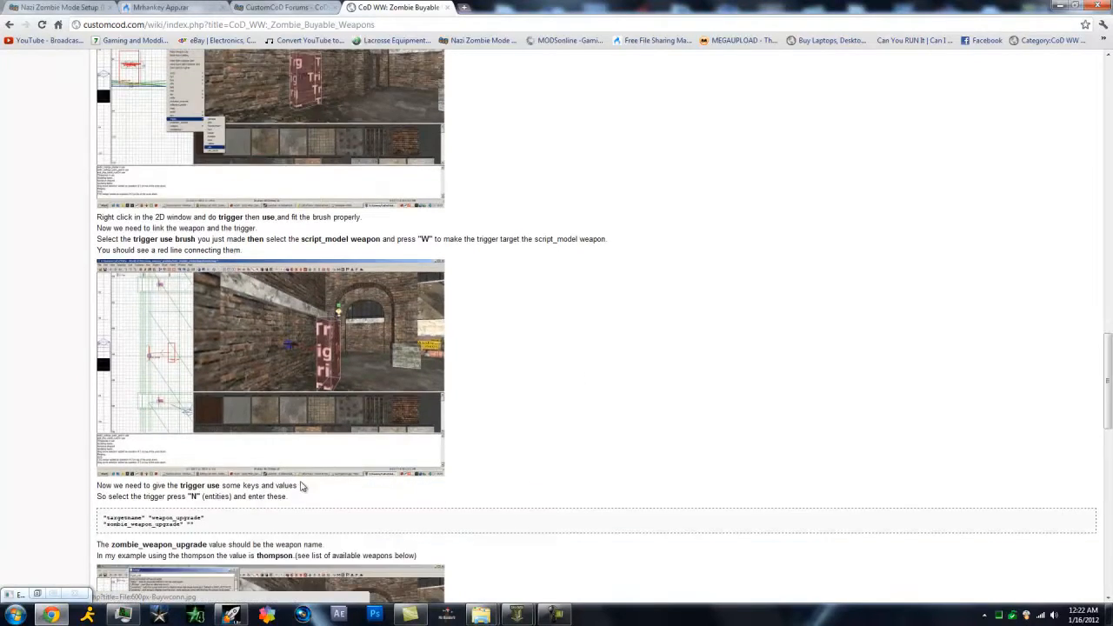
scroll(198, 470, "down", 3)
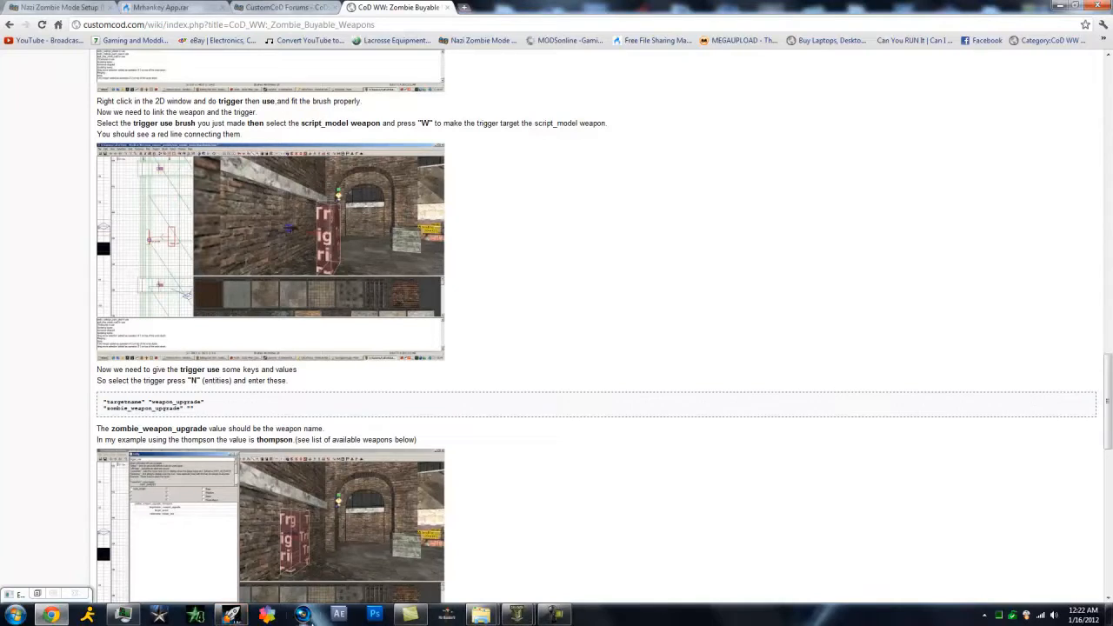
mouse_move(516, 615)
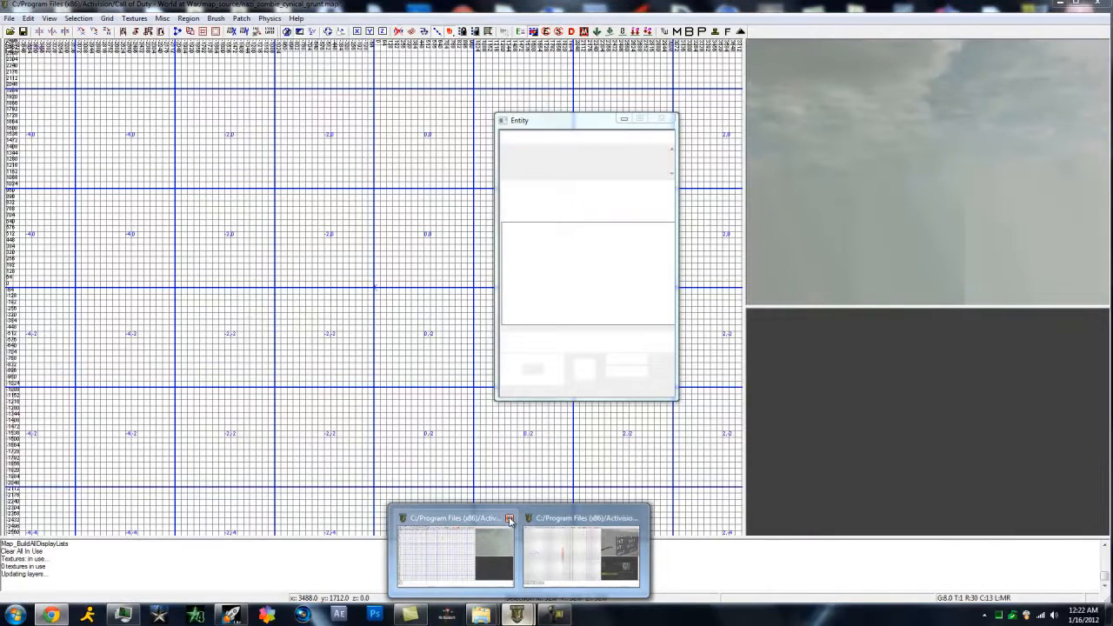
left_click(510, 519)
left_click(522, 548)
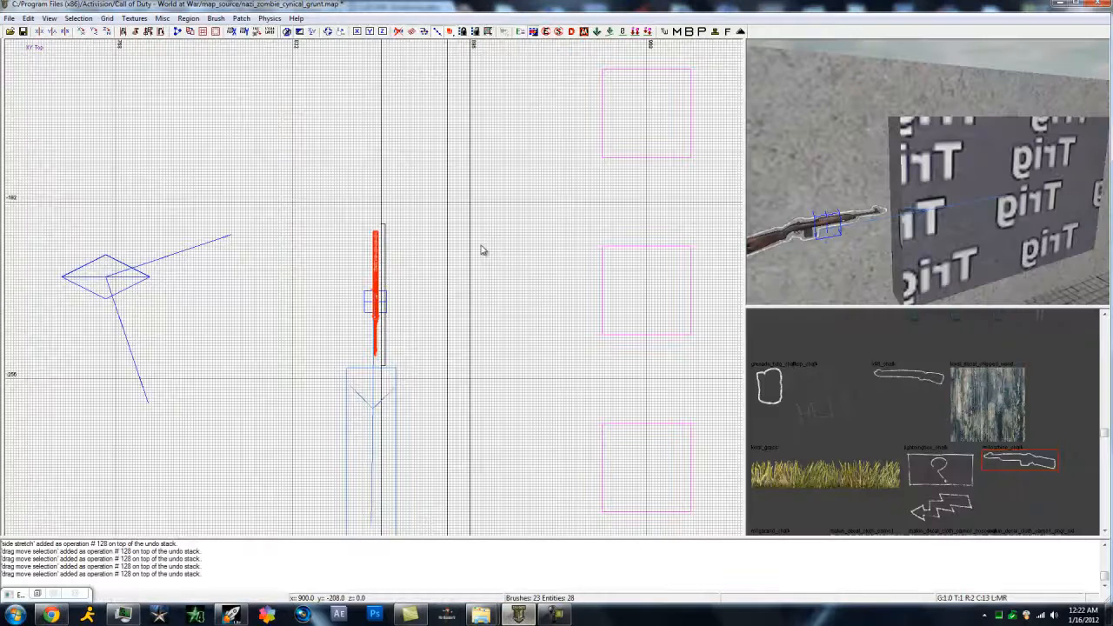
Step: Open the trigger_use brush's entity properties and enter targetname as the key, copied from the wiki guide
left_click(1047, 206, "shift")
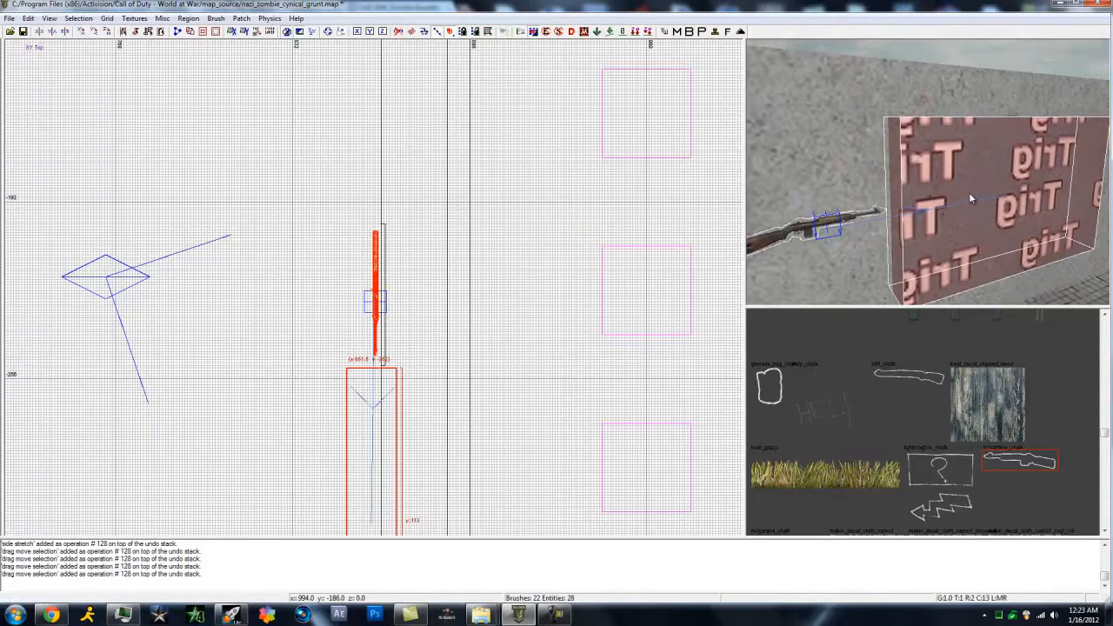
key("n")
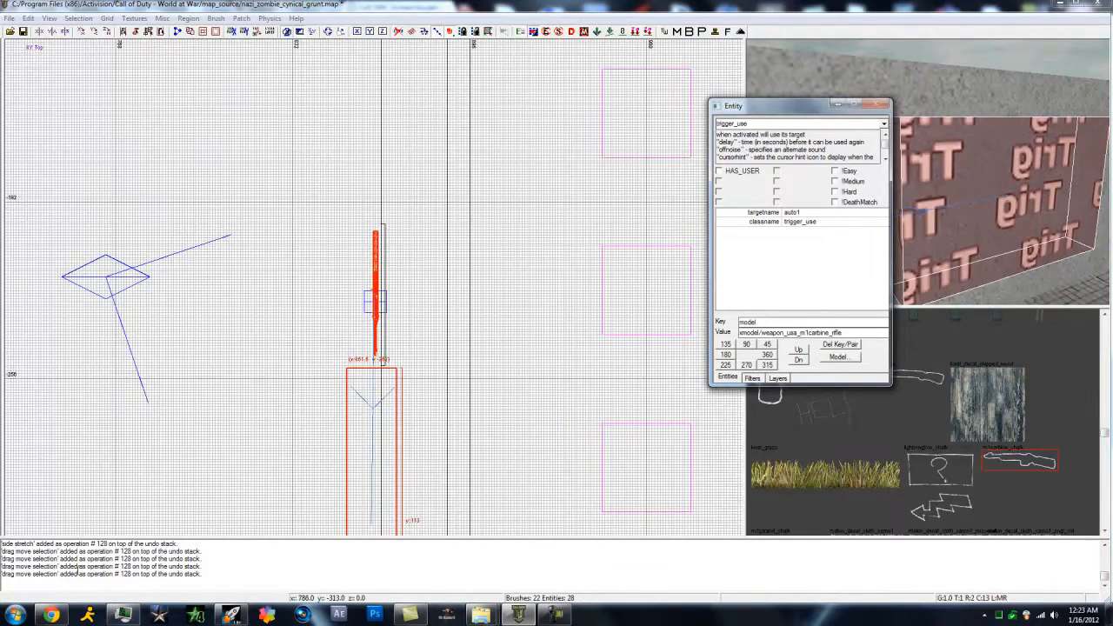
left_click(51, 615)
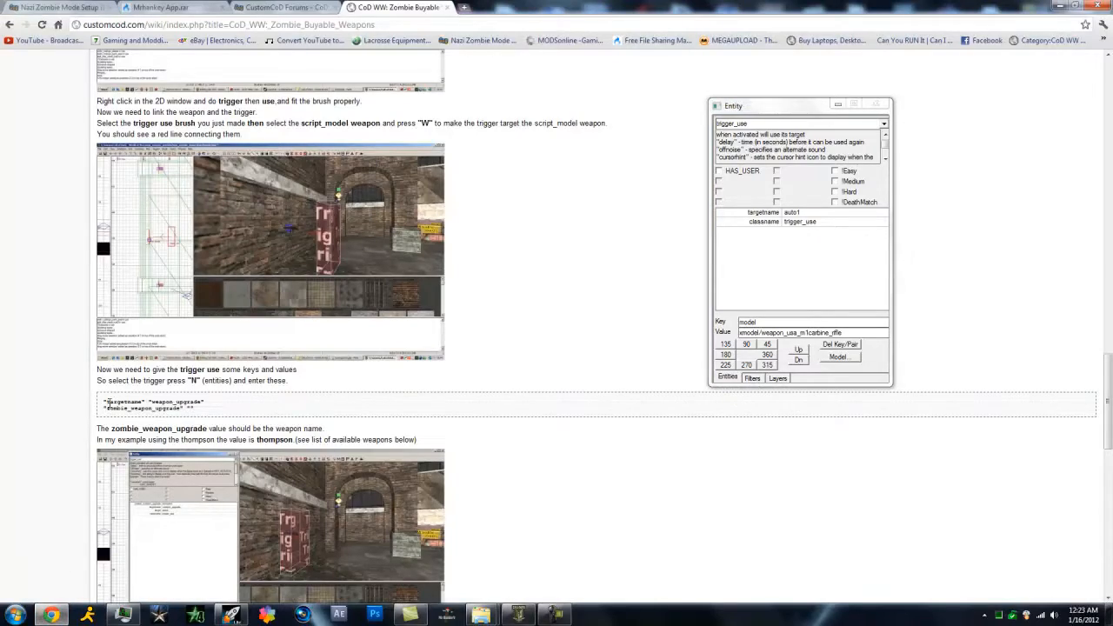
right_click(141, 407)
left_click(160, 412)
left_click(813, 322)
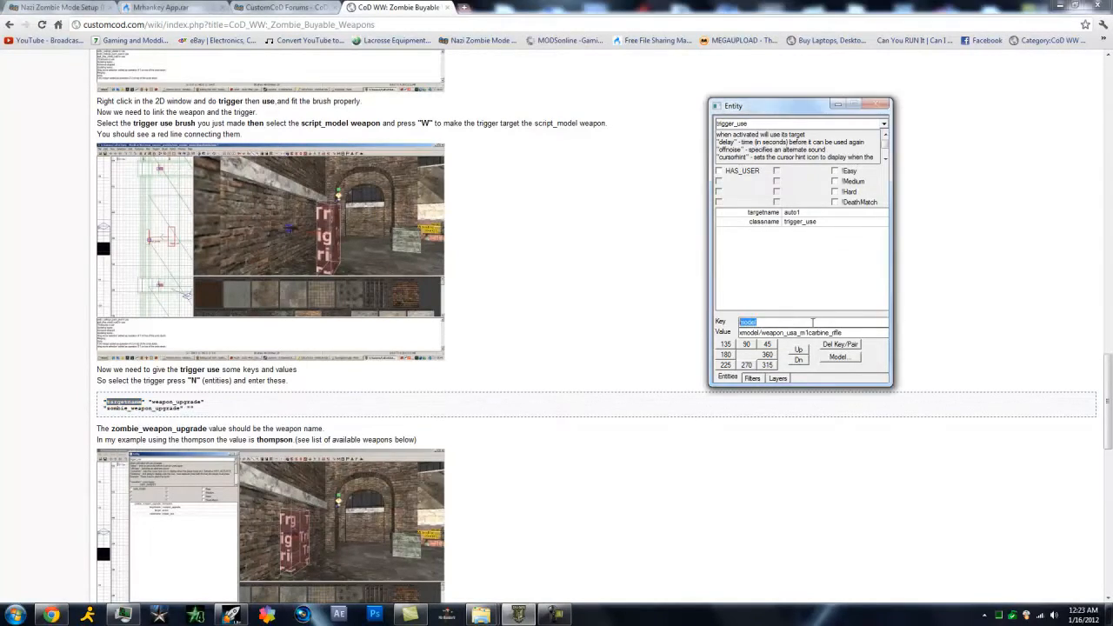
right_click(812, 323)
left_click(842, 380)
Step: Replace the model path in the value with weapon_upgrade, copied from the guide
left_click_drag(153, 402, 173, 402)
right_click(200, 402)
left_click(221, 409)
double_click(804, 333)
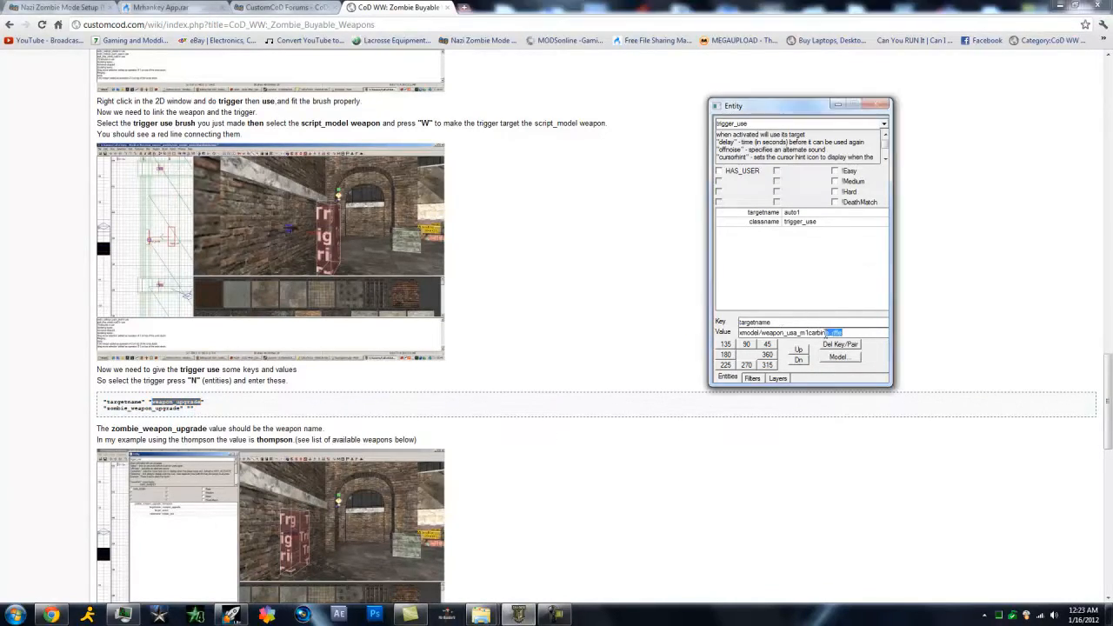
right_click(784, 332)
left_click(822, 383)
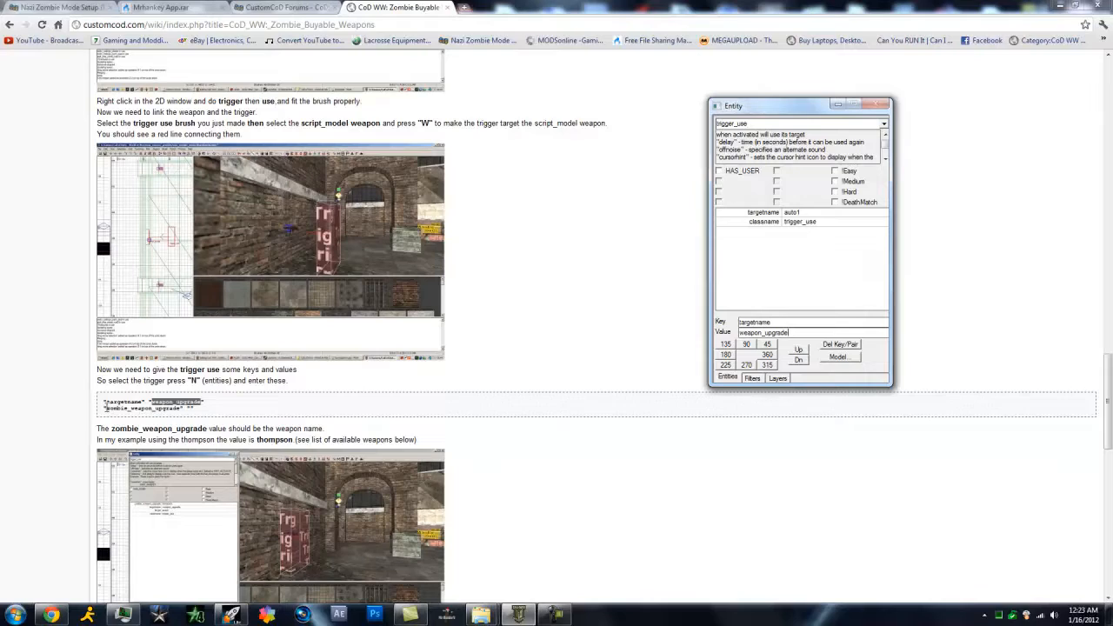
Step: Apply the targetname pair, then enter zombie_weapon_upgrade from the guide as the next key and clear the value
left_click(105, 407)
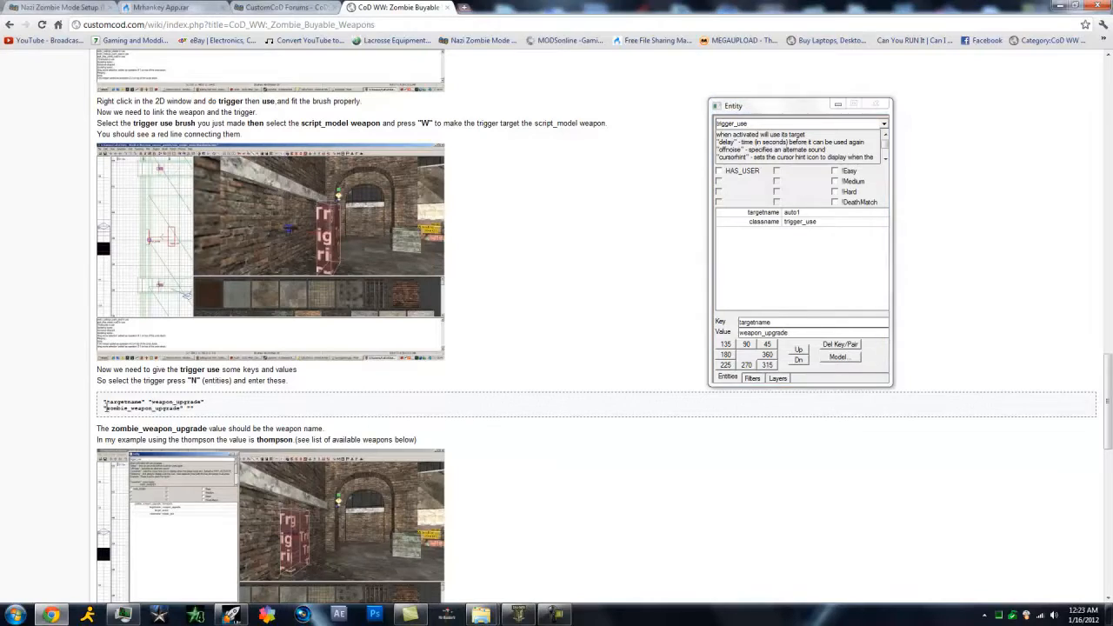
right_click(170, 409)
left_click(201, 420)
left_click(802, 333)
key("Return")
left_click_drag(781, 322, 749, 323)
right_click(783, 322)
left_click(814, 380)
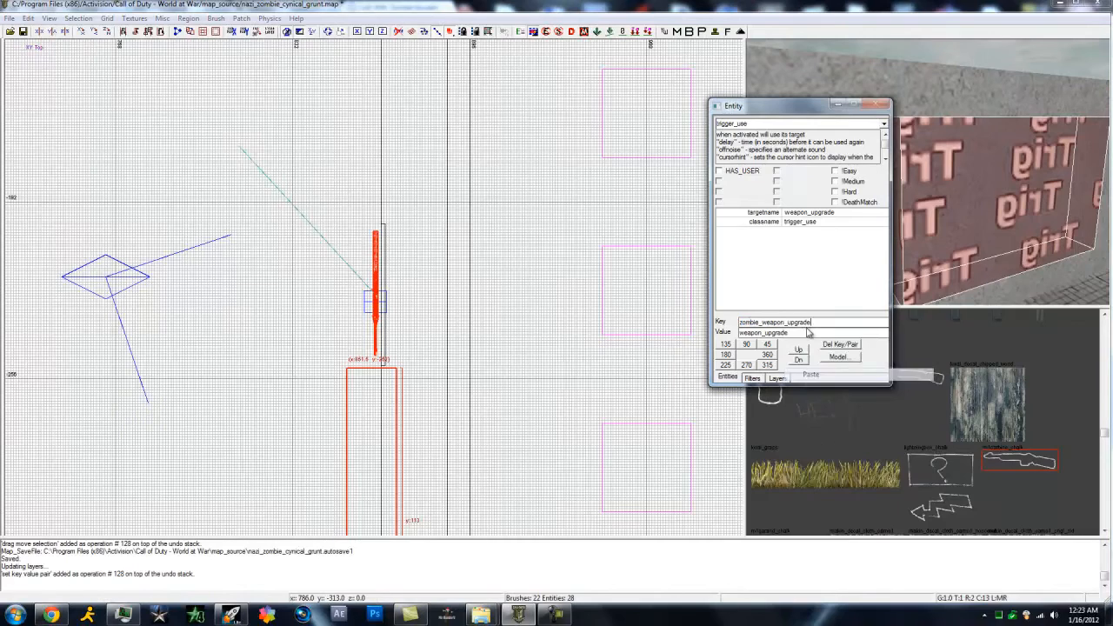
left_click_drag(807, 334, 698, 333)
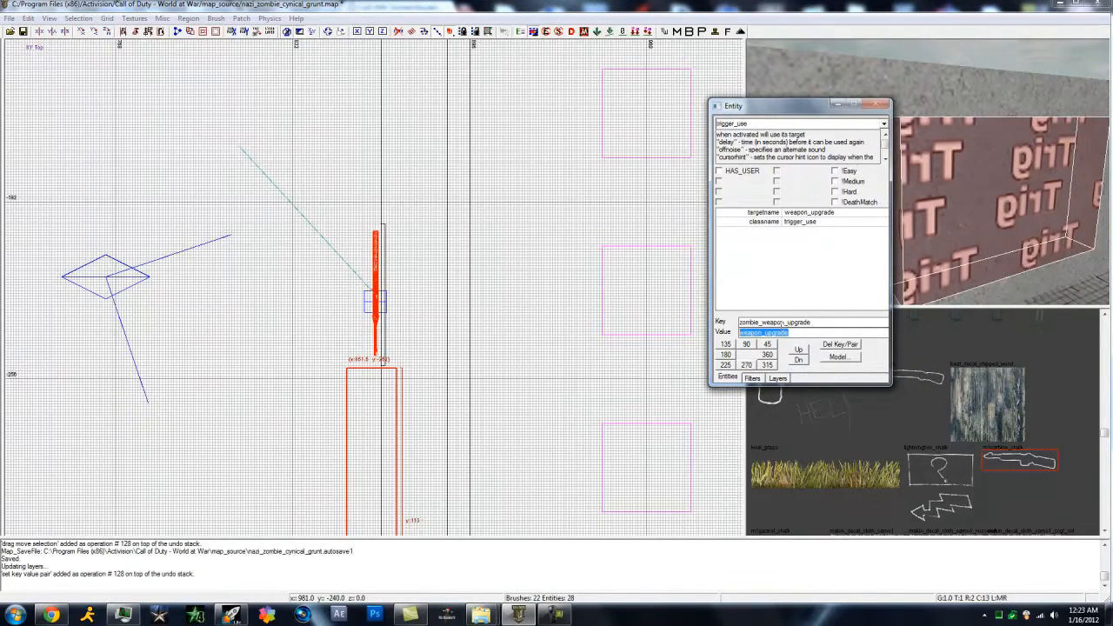
key("Delete")
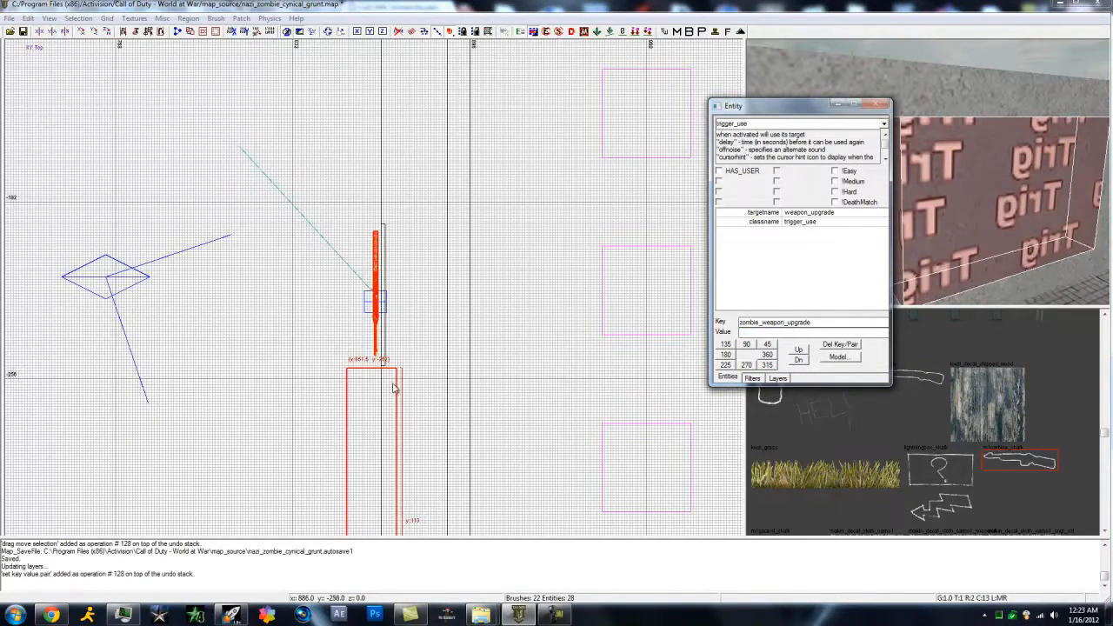
Step: Find m1carbine under Semi Auto in the guide's Available Weapons list and copy its name
left_click(52, 615)
scroll(252, 413, "down", 4)
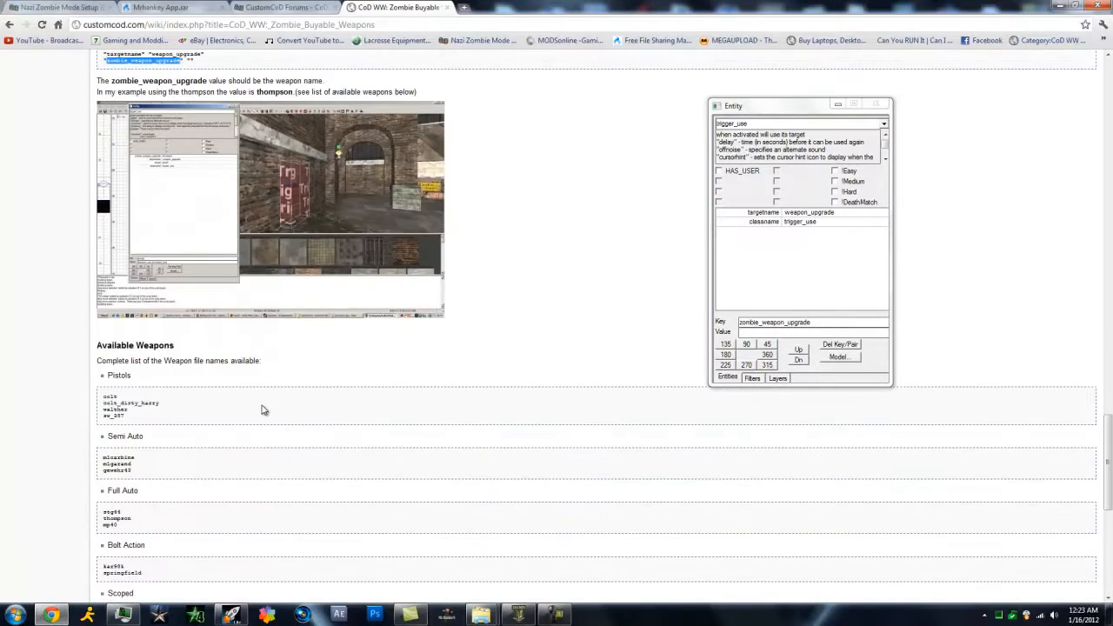
scroll(113, 361, "down", 1)
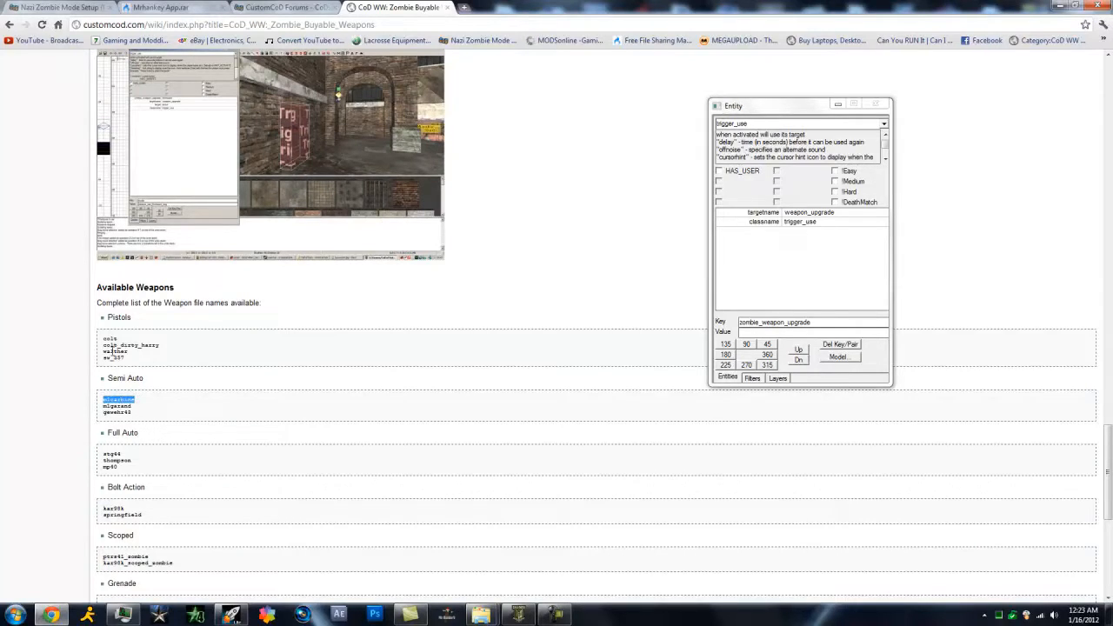
right_click(124, 398)
left_click(143, 403)
left_click(772, 332)
right_click(771, 332)
left_click(783, 382)
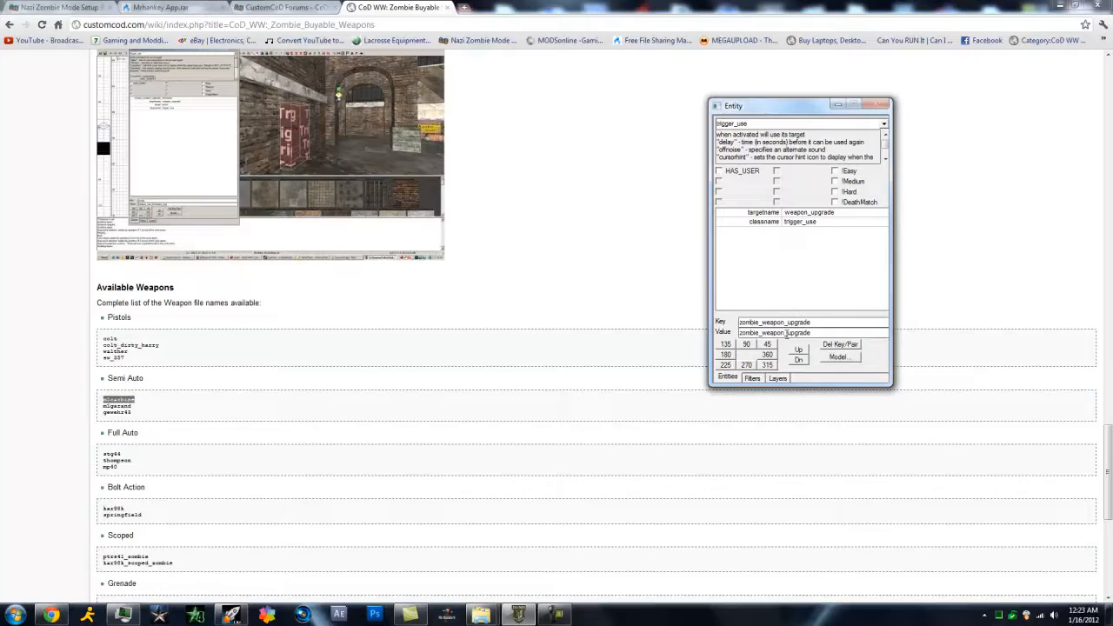
left_click_drag(819, 334, 695, 350)
key("BackSpace")
Step: Copy m1carbine from the guide's weapons list and apply it as the value of the trigger's zombie_weapon_upgrade key
right_click(129, 400)
left_click(143, 412)
right_click(777, 332)
left_click(801, 373)
key("Return")
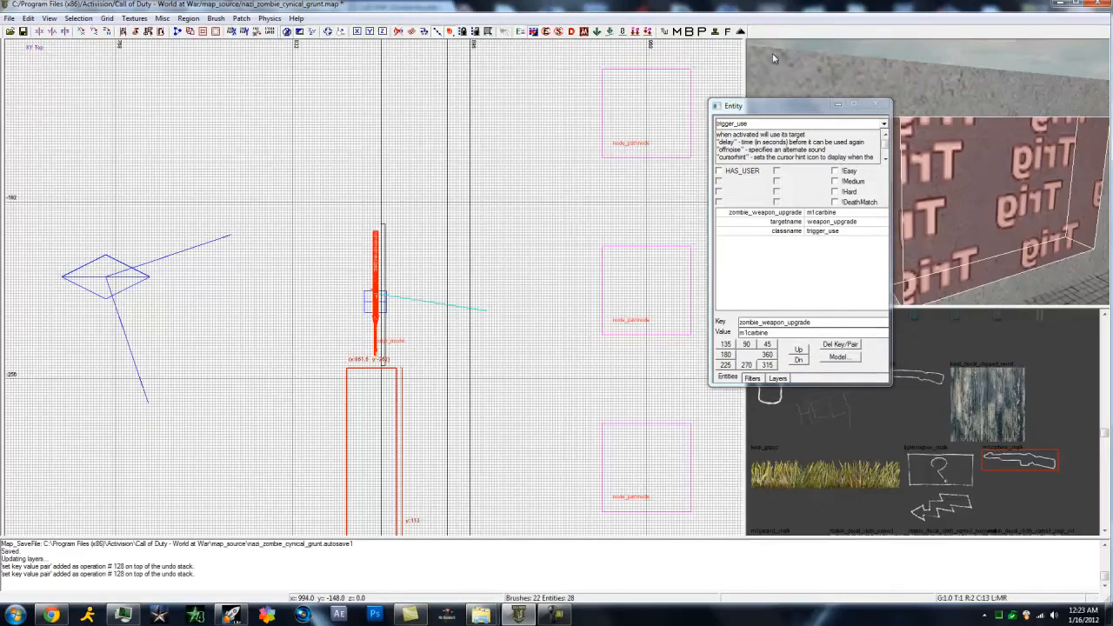
Step: Hide the entity properties and recheck the guide's trigger key instructions, then return to the map editor
left_click(836, 106)
key("alt+Tab")
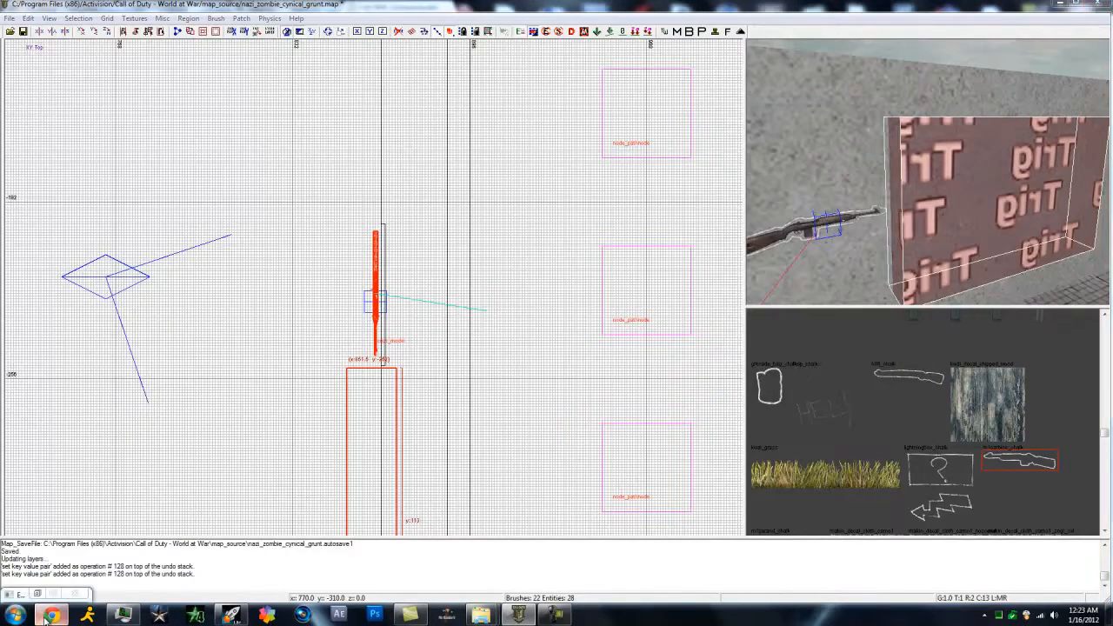
scroll(265, 291, "up", 1)
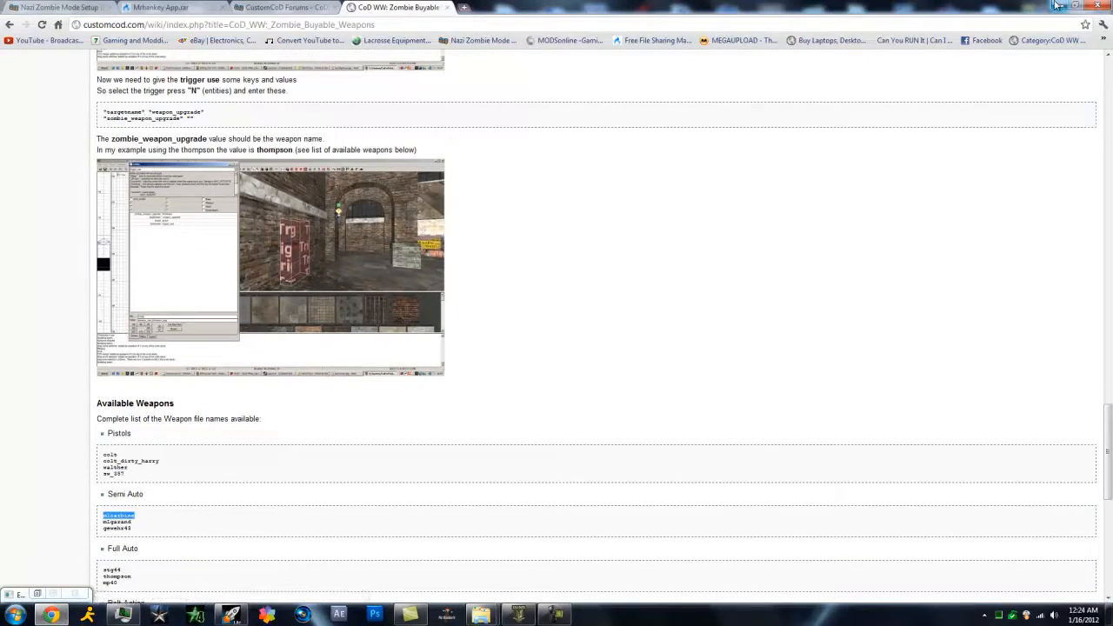
key("alt+Tab")
Step: Move the trigger_use brush along the wall to cover the rifle and reduce its thickness to 9 units in the front view
left_click(932, 230, "shift")
left_click(932, 230, "shift")
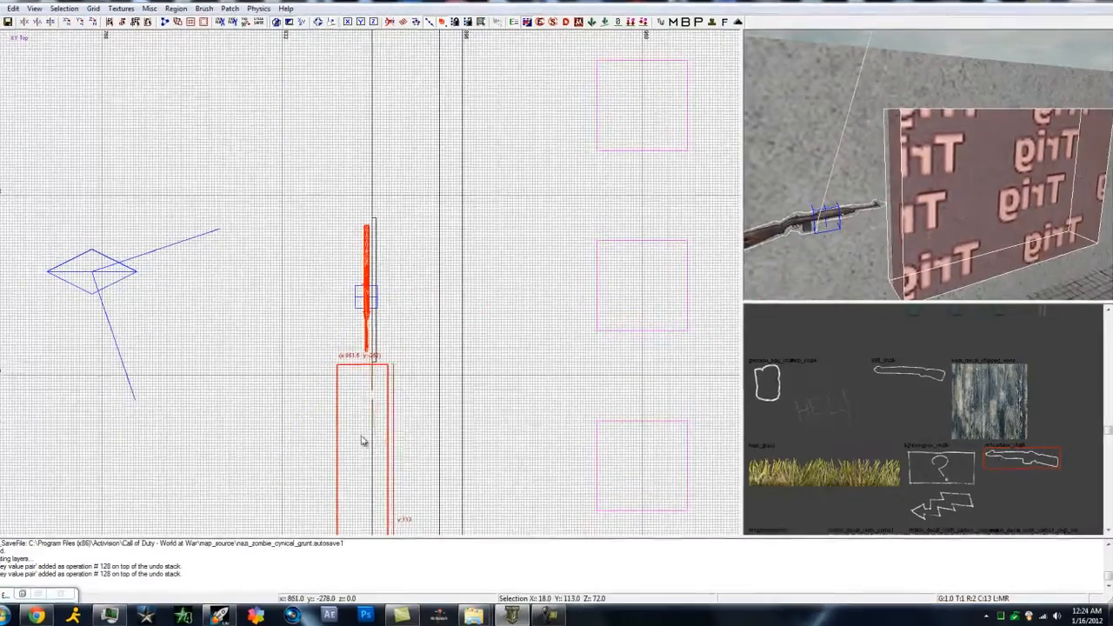
left_click_drag(363, 441, 340, 257)
left_click_drag(79, 104, 85, 102)
key("ctrl+Tab")
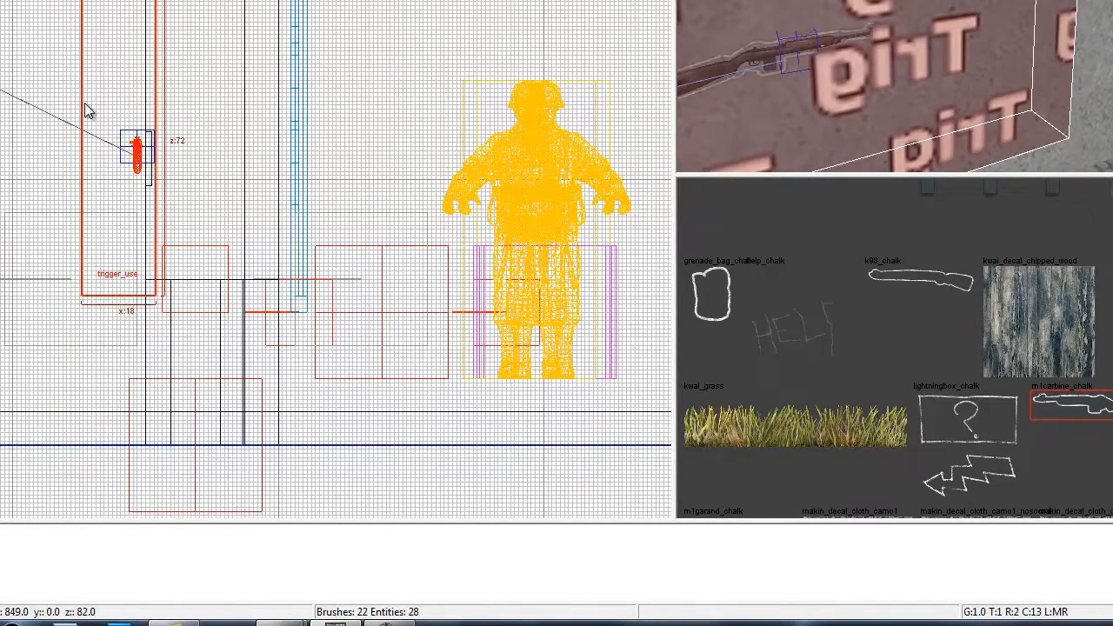
mouse_move(84, 98)
left_mouse_down()
mouse_move(135, 104)
mouse_move(74, 104)
mouse_move(165, 126)
left_mouse_up()
left_click_drag(124, 166, 134, 165)
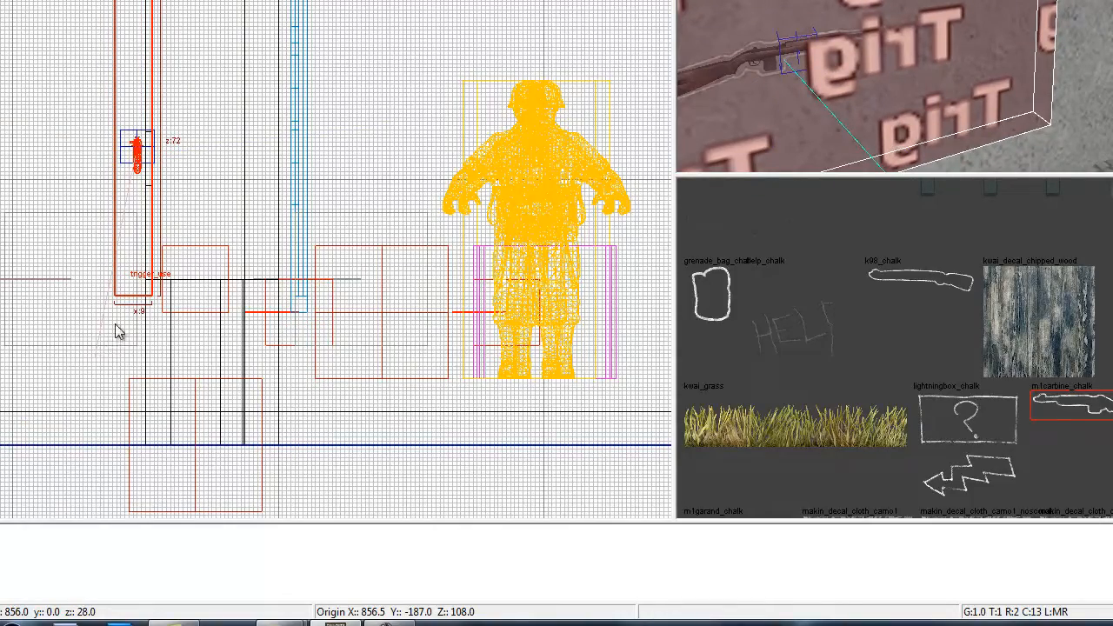
Step: Stretch the trigger_use brush to 102 units high in the side view, shift it around the rifle, and clear the selection
key("ctrl+Tab")
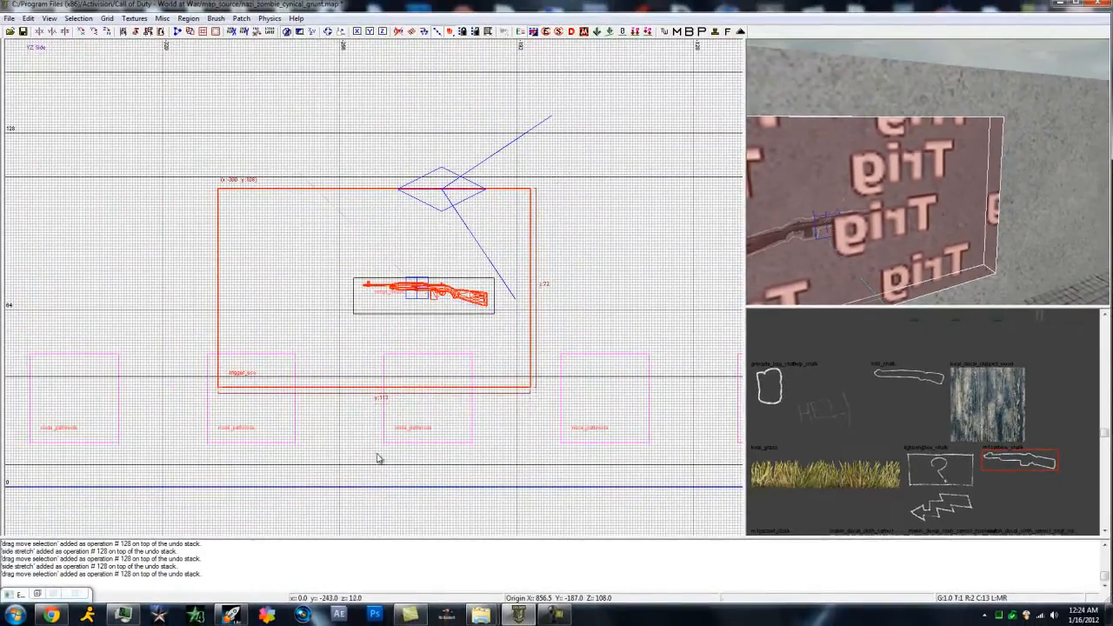
mouse_move(376, 458)
left_mouse_down()
mouse_move(383, 531)
mouse_move(437, 148)
mouse_move(442, 172)
left_mouse_up()
mouse_move(446, 187)
right_mouse_down()
mouse_move(448, 200)
mouse_move(445, 188)
right_mouse_up()
left_click_drag(442, 146, 454, 124)
left_click_drag(440, 375, 458, 373)
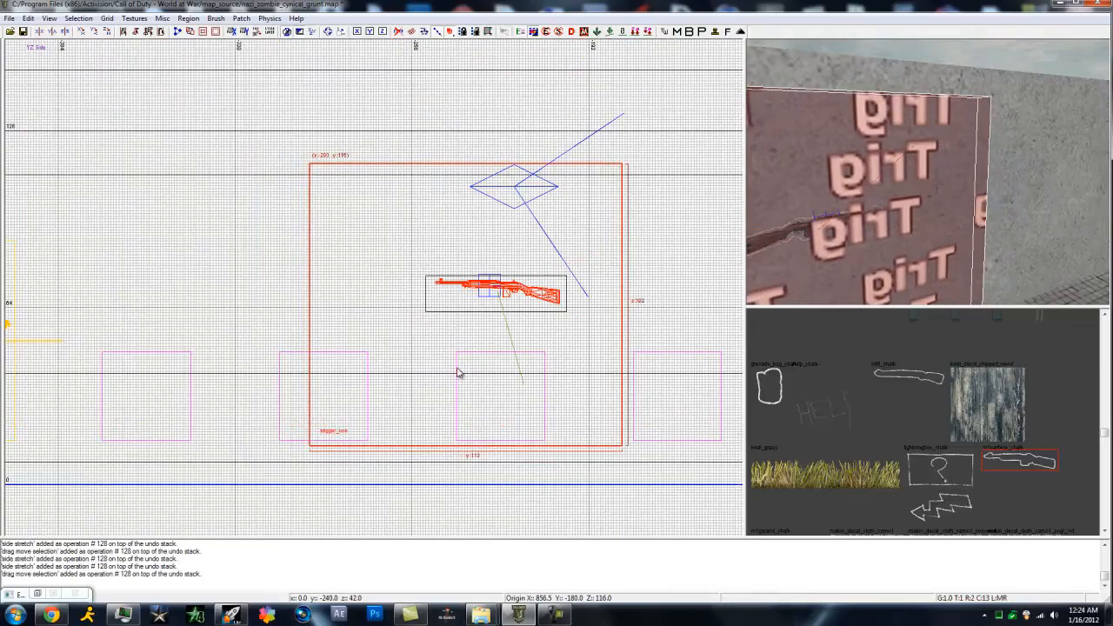
key("Escape")
Step: Look over the whole map layout in the front and top views
key("ctrl+Tab")
key("ctrl+Tab")
scroll(484, 334, "down", 6)
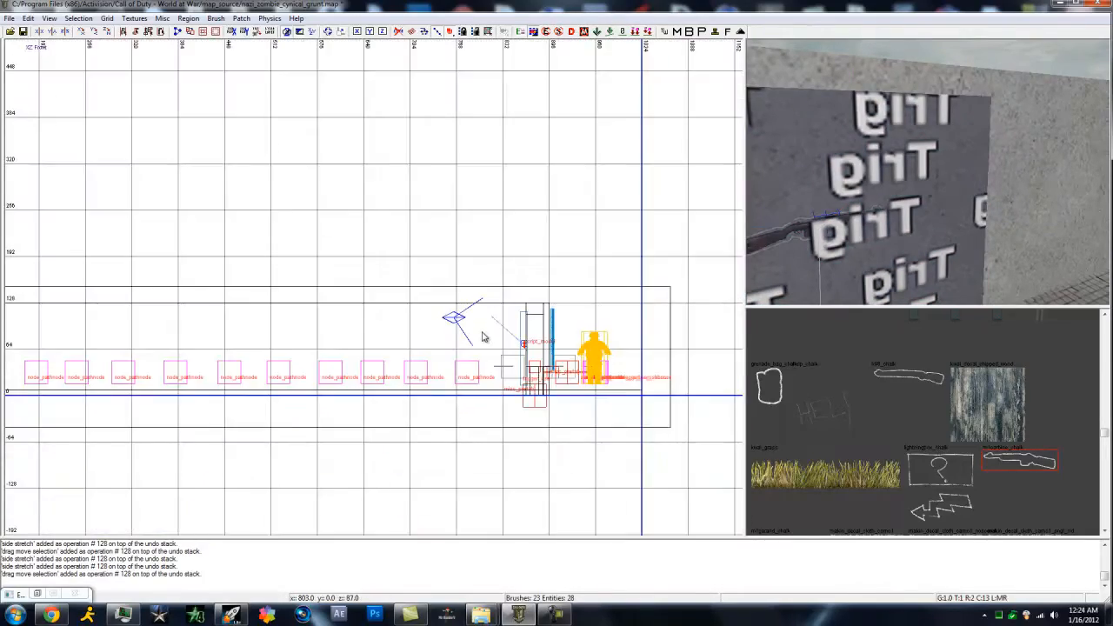
key("ctrl+Tab")
key("ctrl+Tab")
scroll(477, 298, "down", 3)
scroll(476, 298, "down", 4)
right_click_drag(440, 318, 514, 371)
scroll(439, 319, "down", 4)
scroll(425, 325, "up", 7)
scroll(423, 330, "up", 2)
scroll(422, 331, "down", 4)
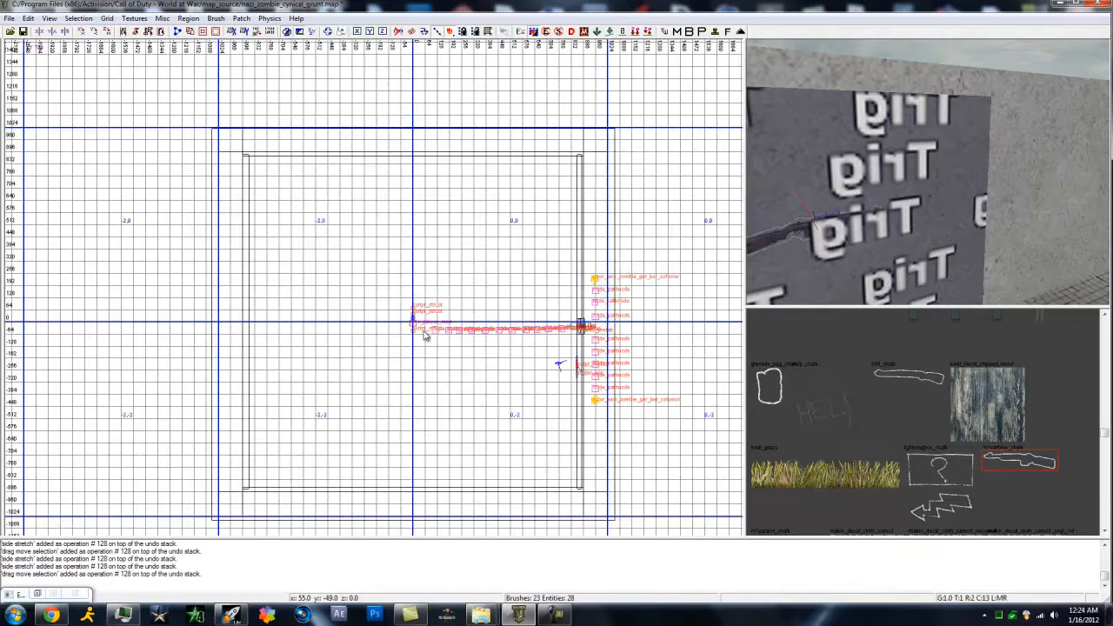
Step: Check the wiki's Zombie Treasure Chest page for the prefab's location, then return to the map editor
left_click(52, 615)
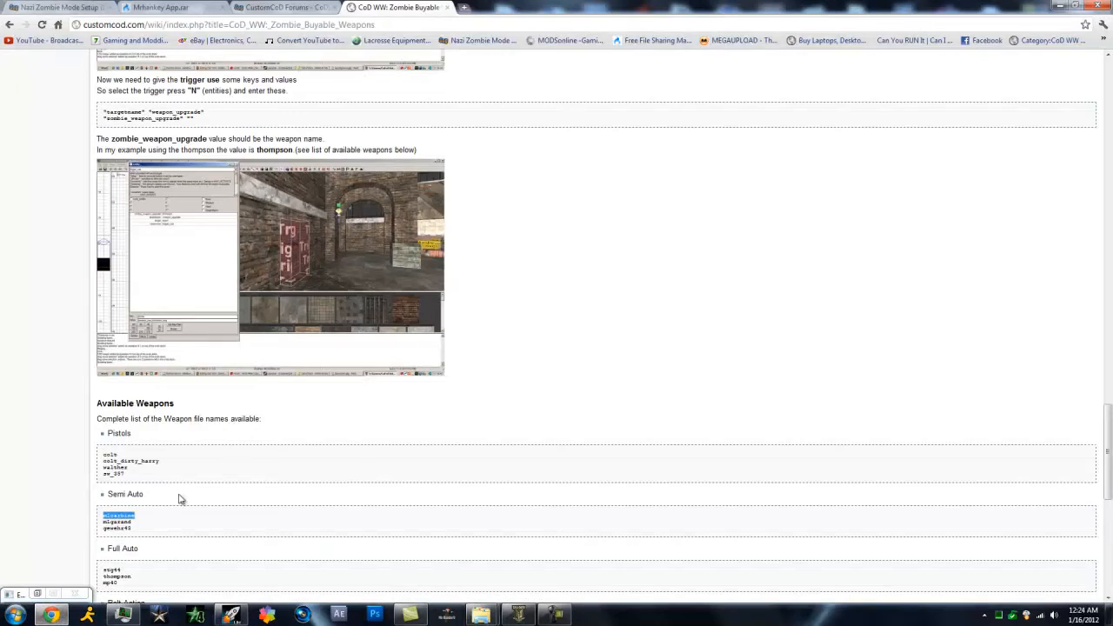
scroll(179, 498, "up", 3)
left_click(12, 26)
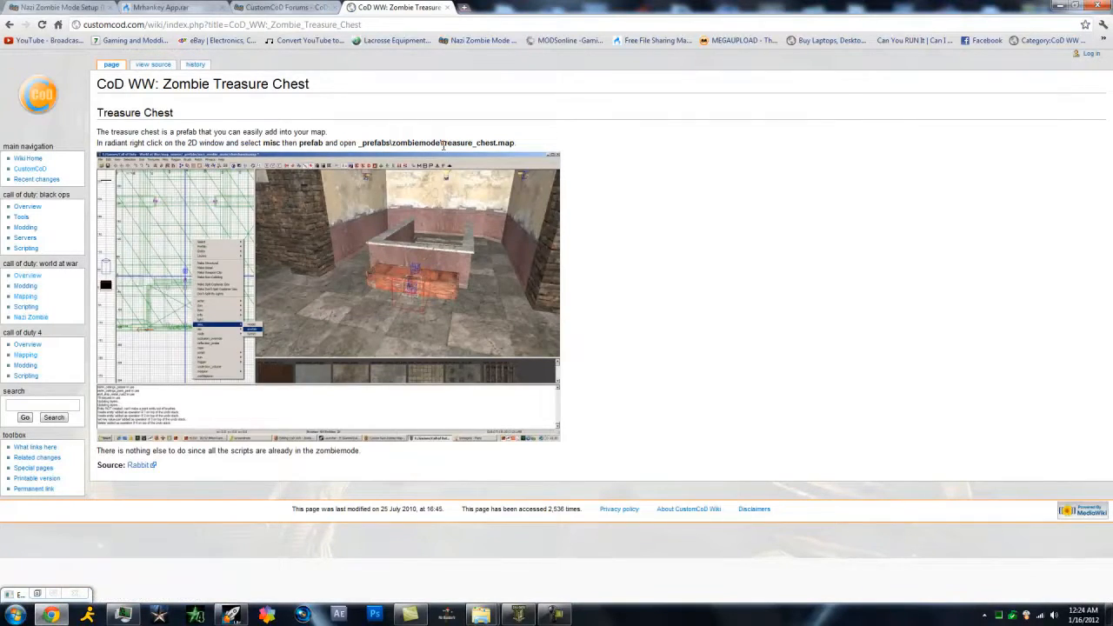
left_click(1063, 6)
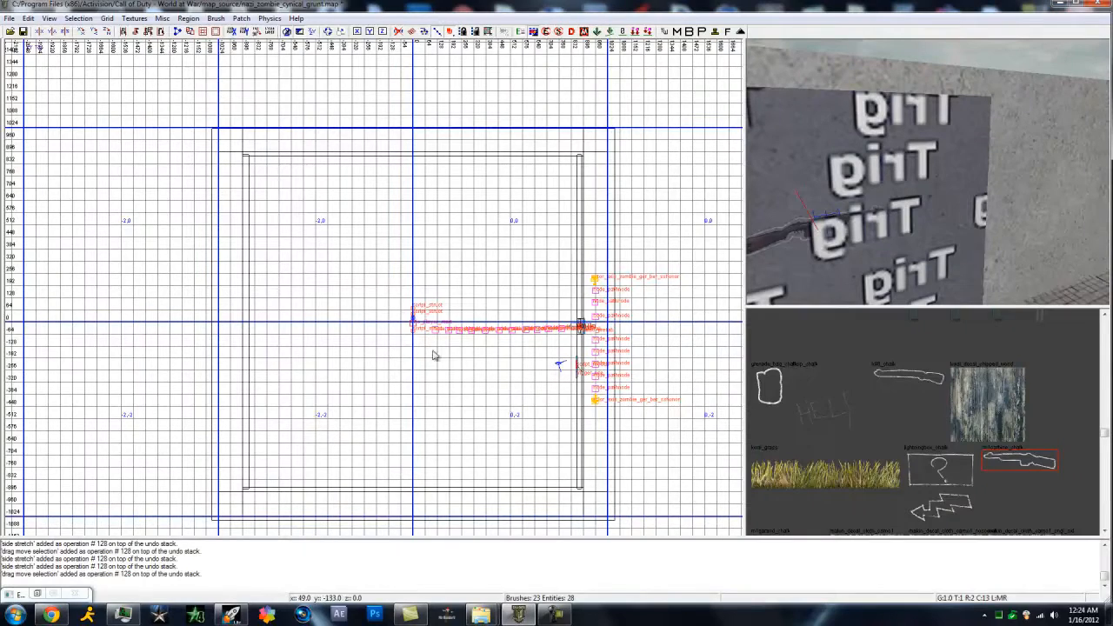
Step: Start inserting a misc prefab inside the walled area and browse the zombiemode prefab folder for the treasure chest
right_click(485, 293)
mouse_move(528, 456)
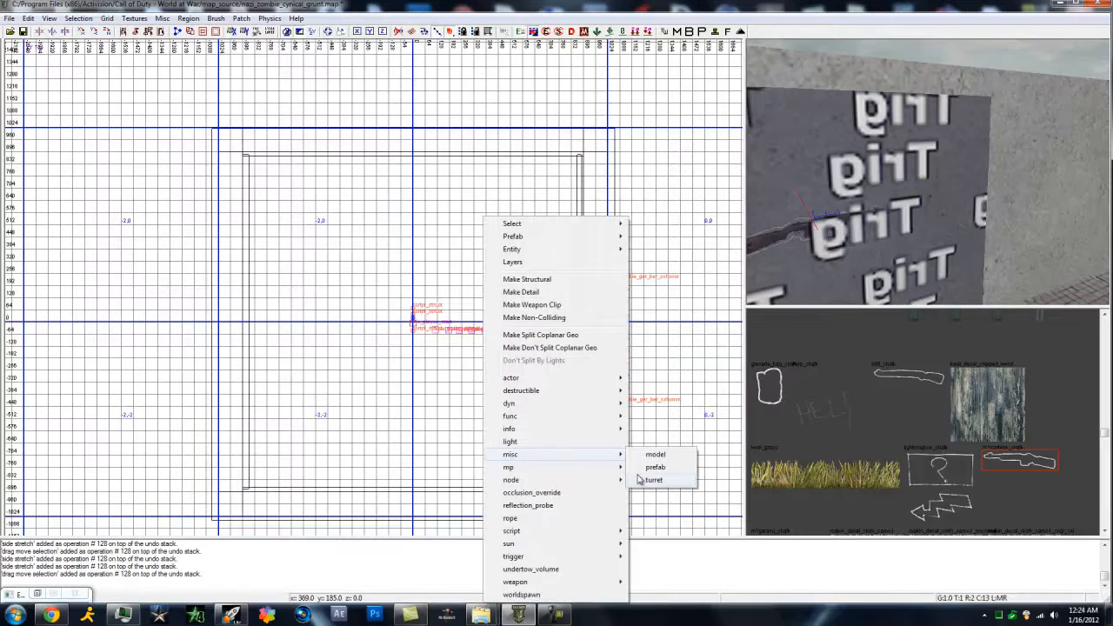
left_click(654, 469)
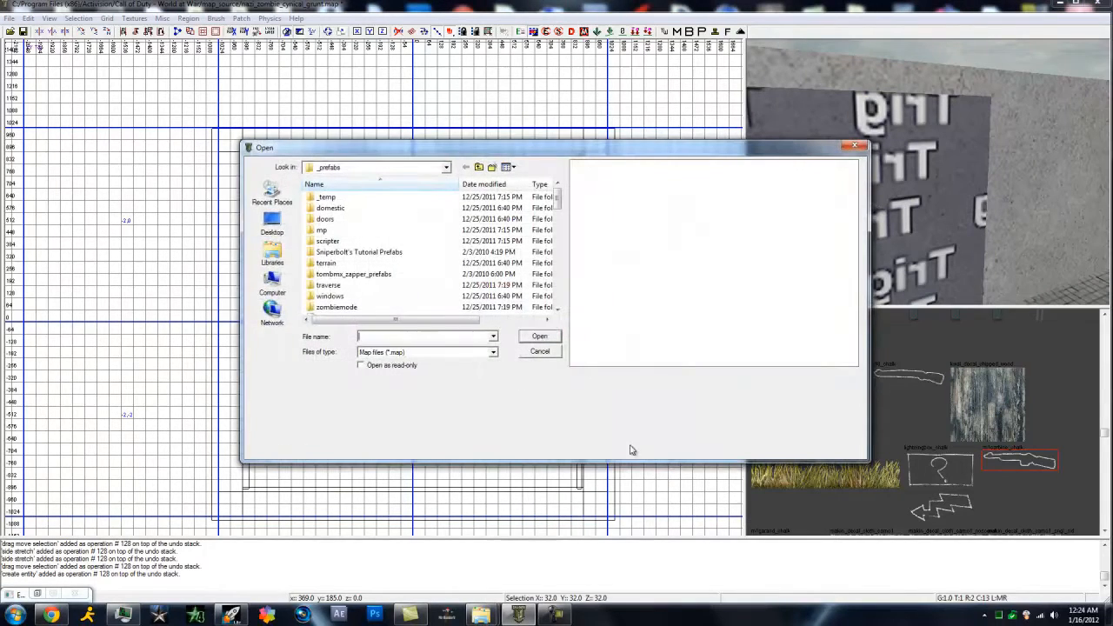
double_click(348, 308)
scroll(386, 244, "down", 10)
scroll(385, 250, "down", 10)
scroll(386, 283, "up", 10)
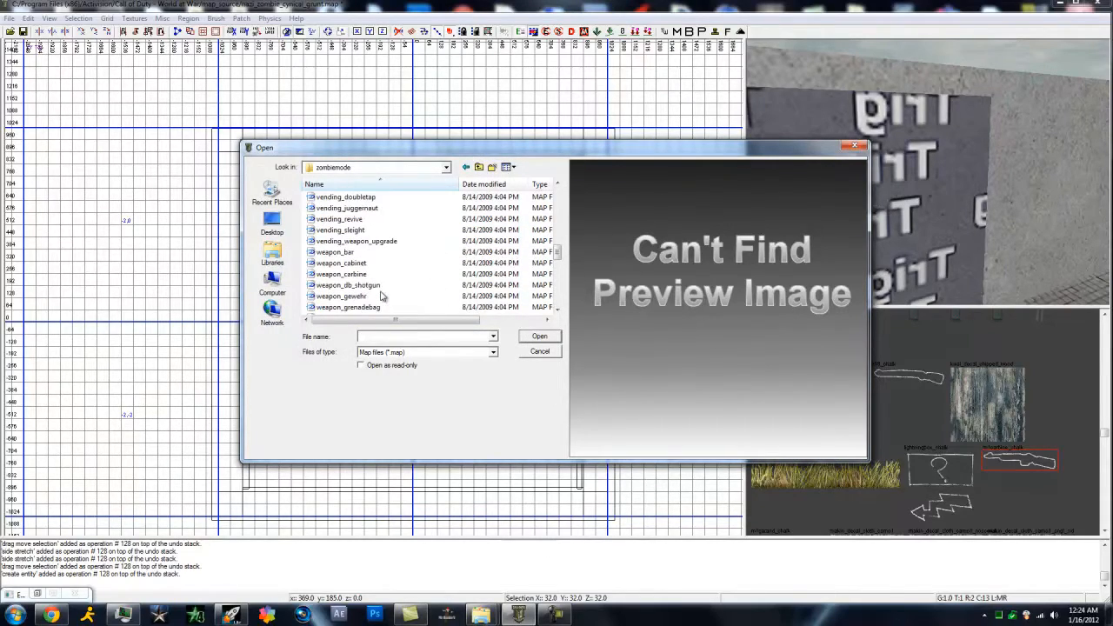